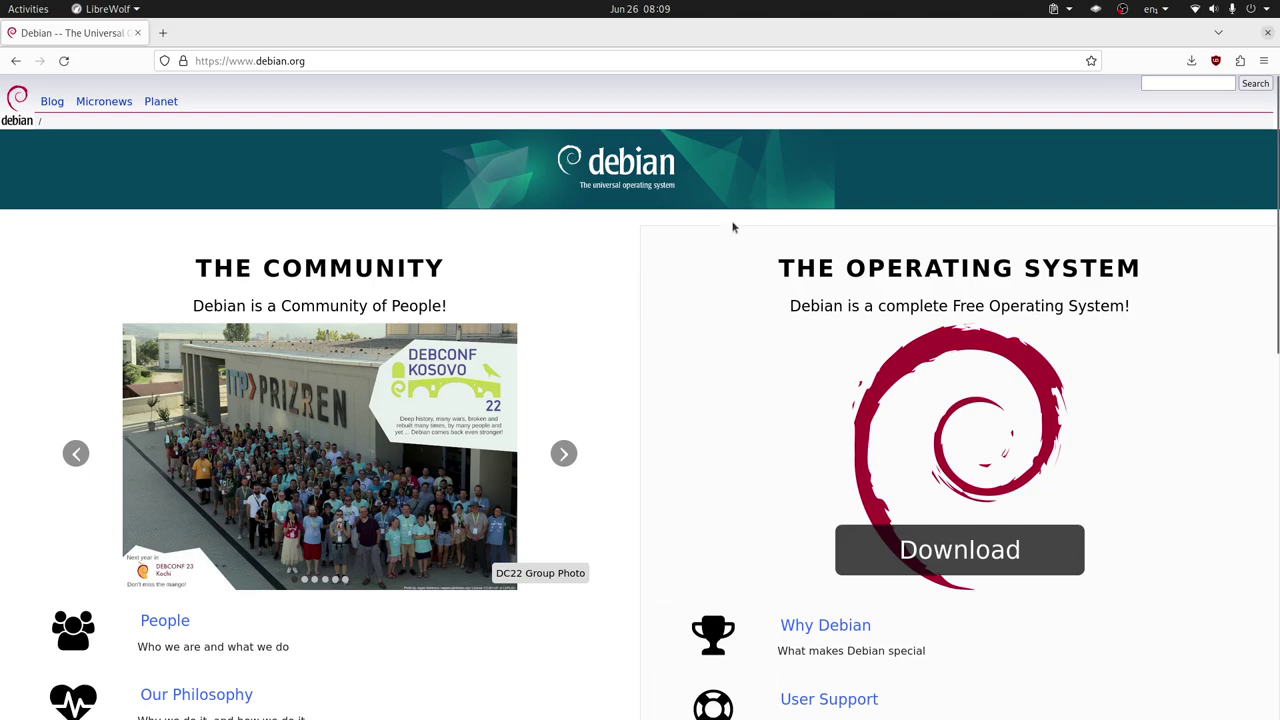
# Start the Debian 12 netinst download, then return to the Boxes Debian 12 setup with 4.0 GiB memory and 64.0 GiB storage
pyautogui.click(968, 562)
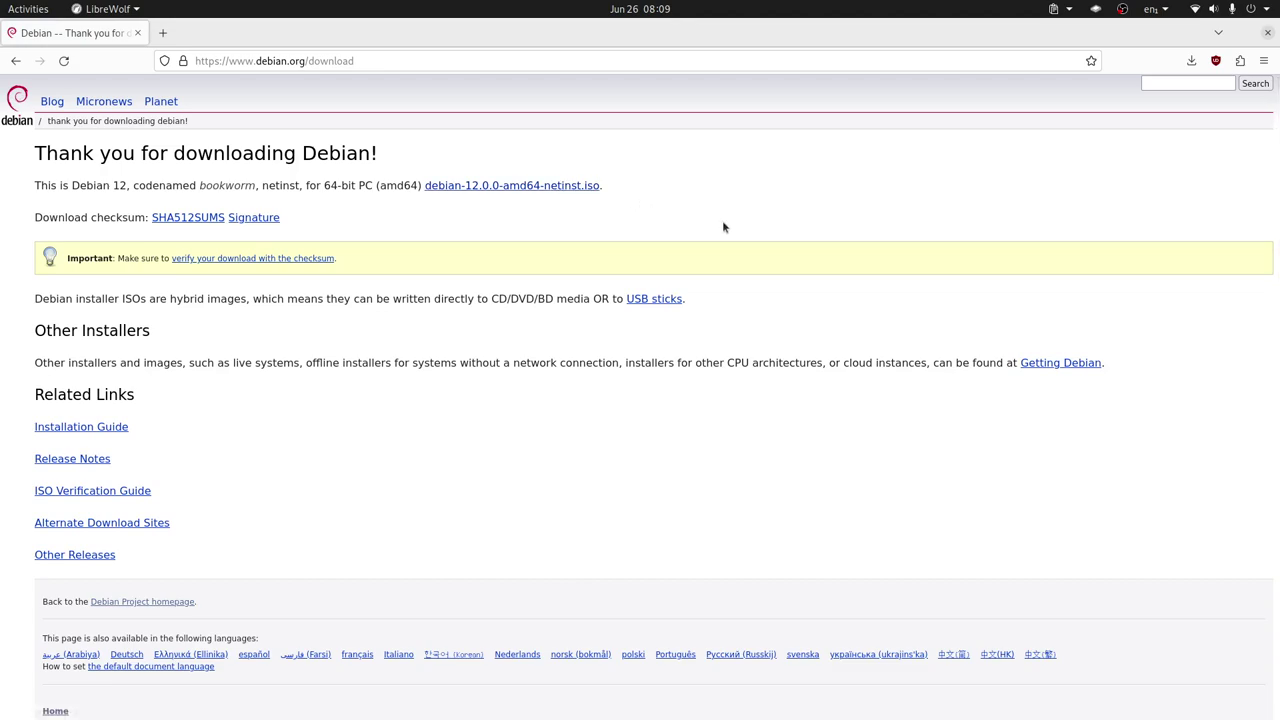
pyautogui.hotkey('alt', 'Tab')
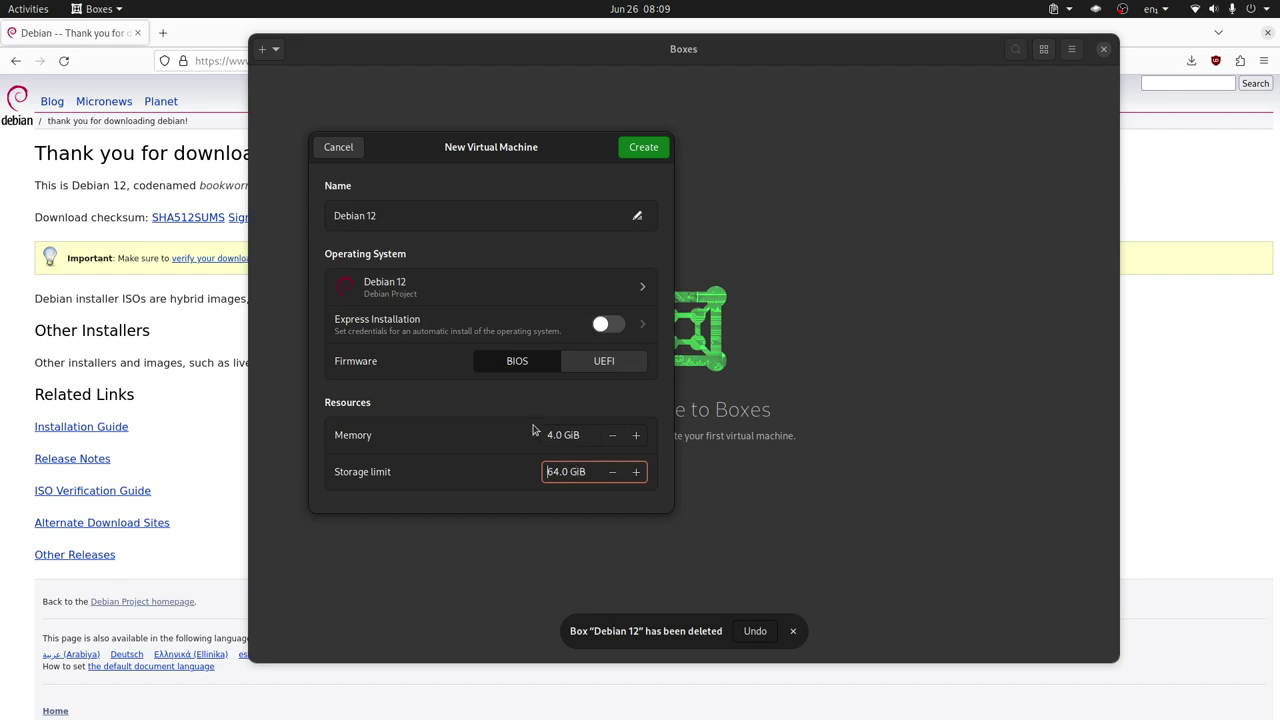
# Create the Debian 12 box, boot its Graphical install entry, and capture input in the VM display
pyautogui.click(652, 150)
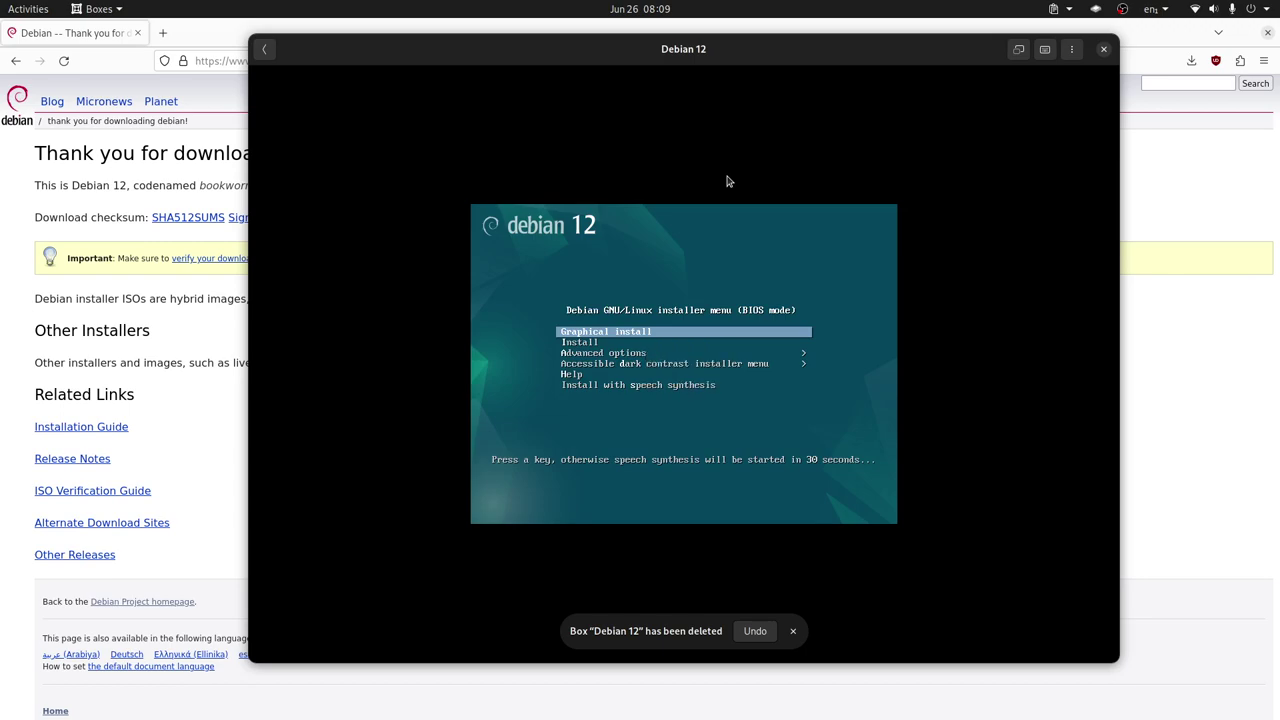
pyautogui.press('Down')
pyautogui.press('Up')
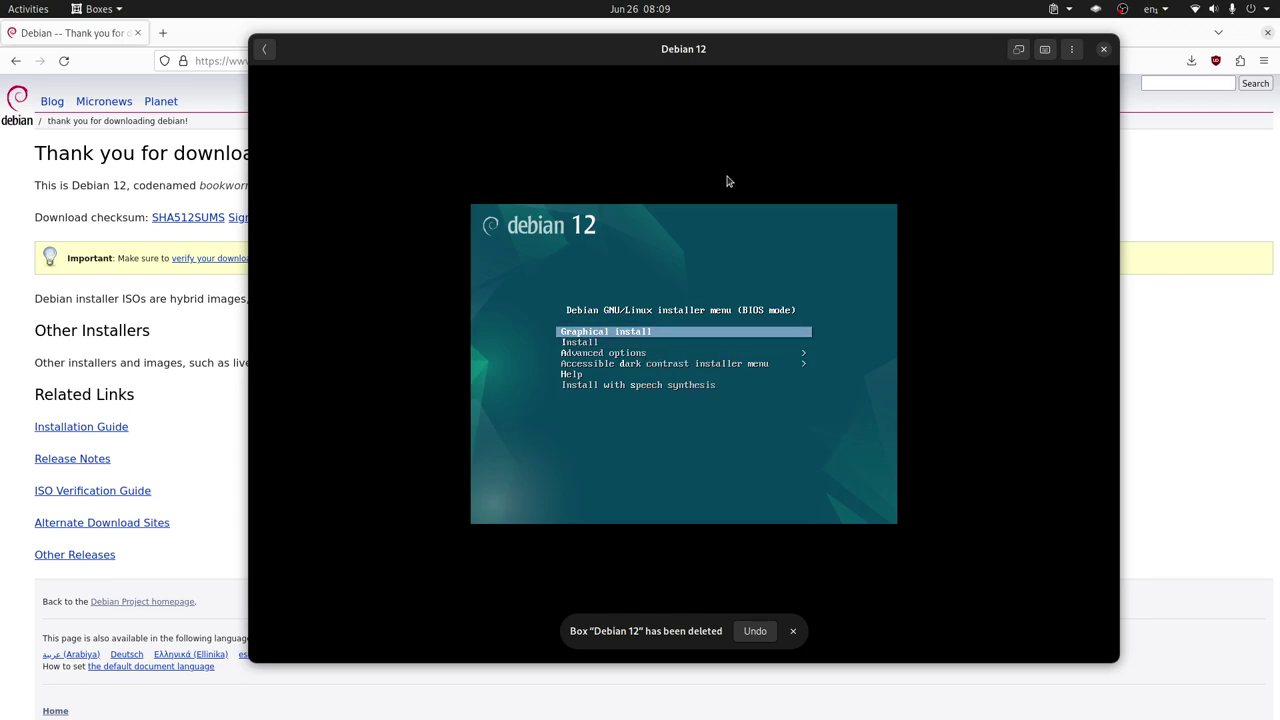
pyautogui.press('Return')
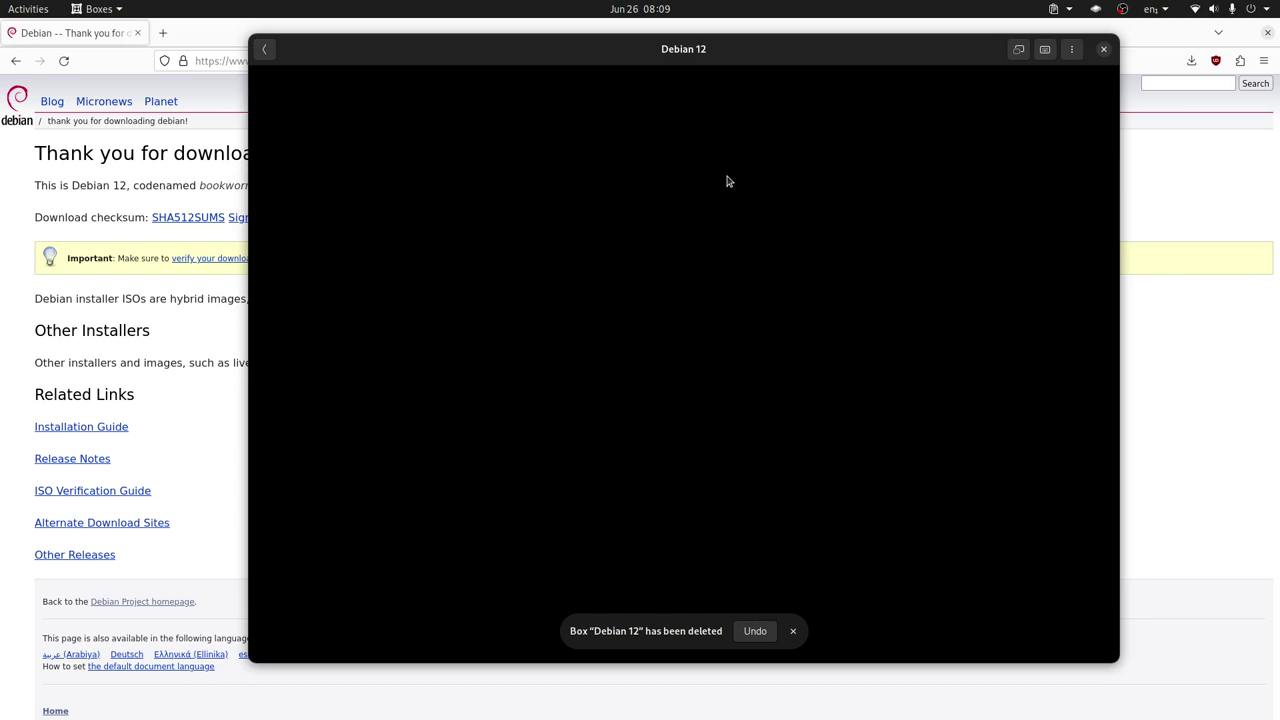
pyautogui.click(727, 181)
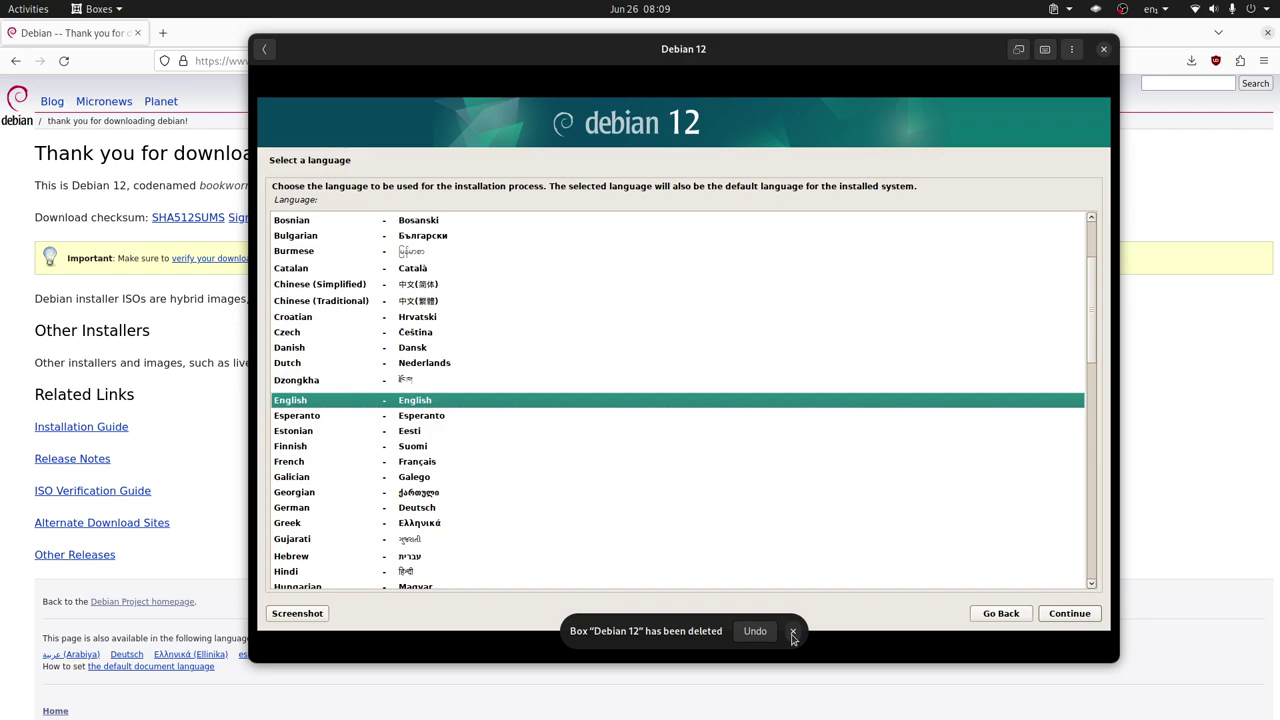
# Dismiss the box-deleted notice and accept English, United States and the American English keymap
pyautogui.click(792, 633)
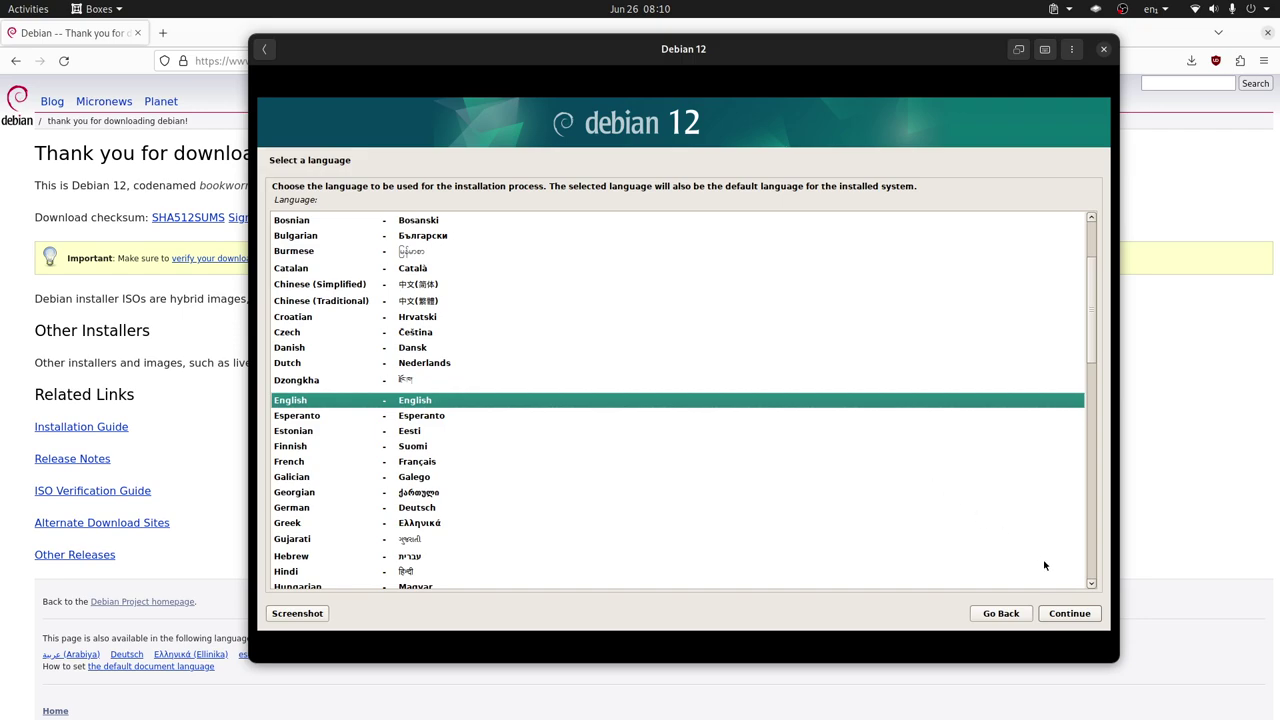
pyautogui.click(1072, 616)
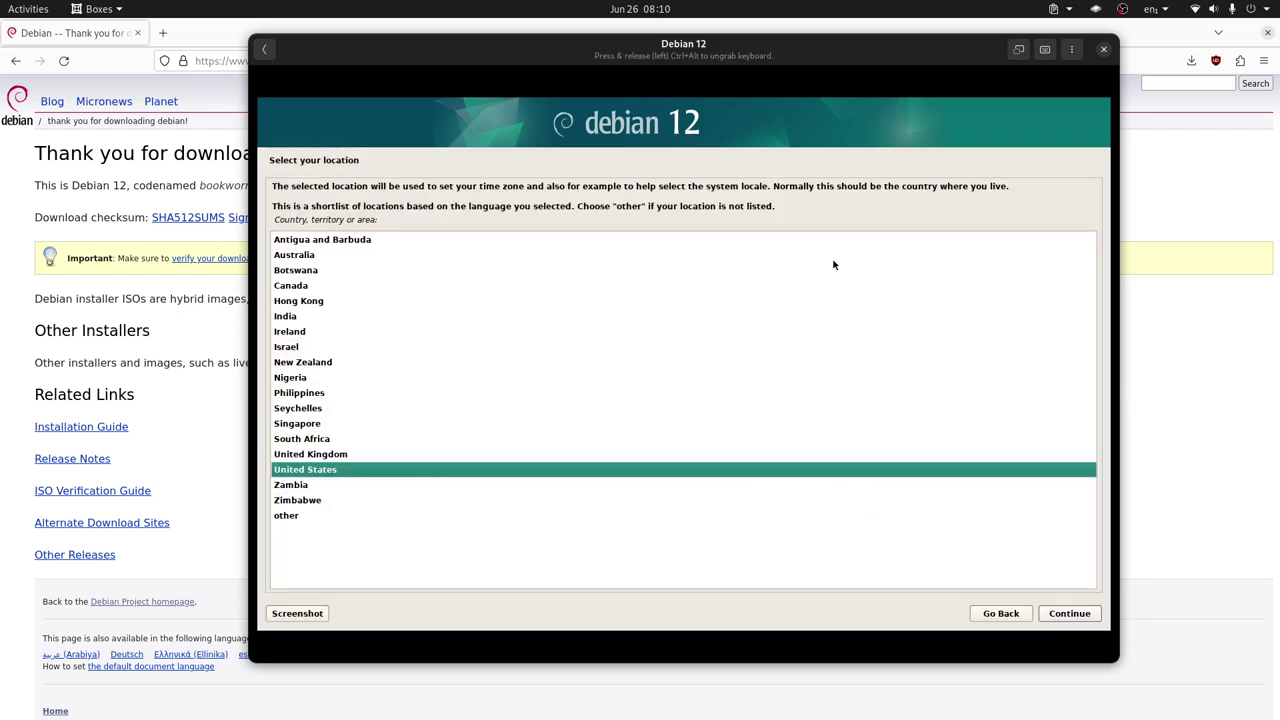
pyautogui.click(1079, 619)
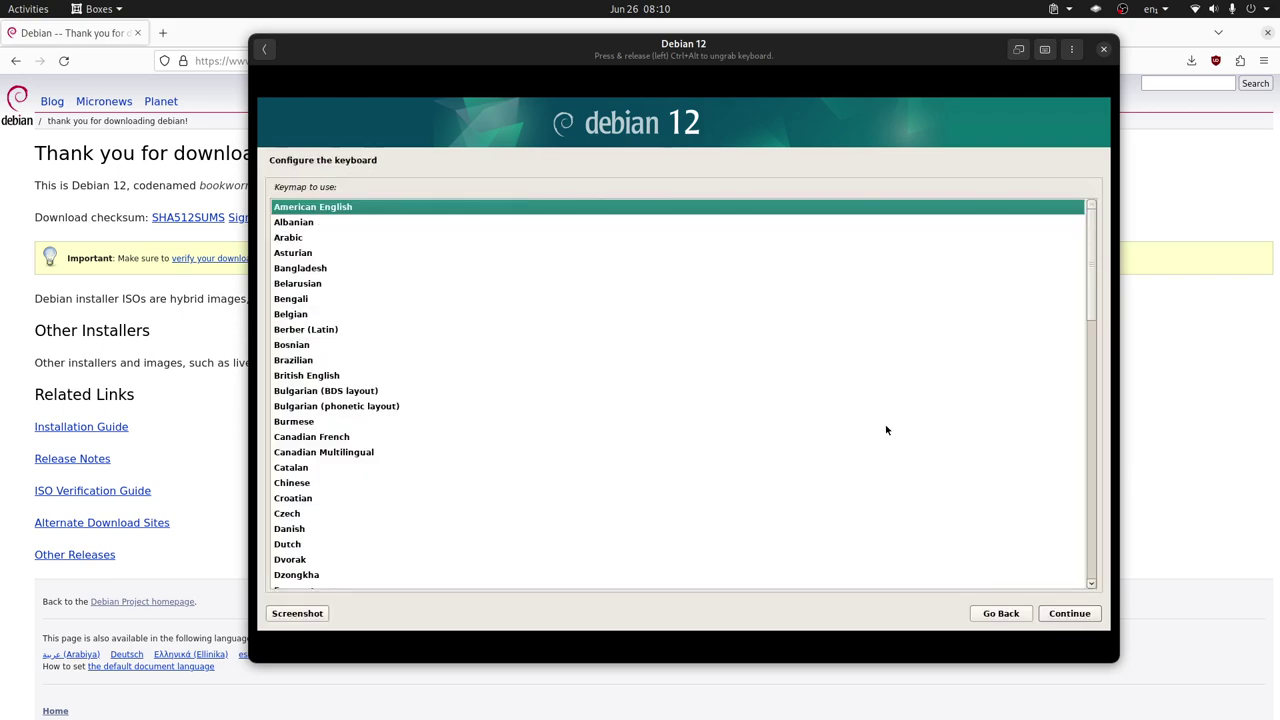
pyautogui.click(1070, 616)
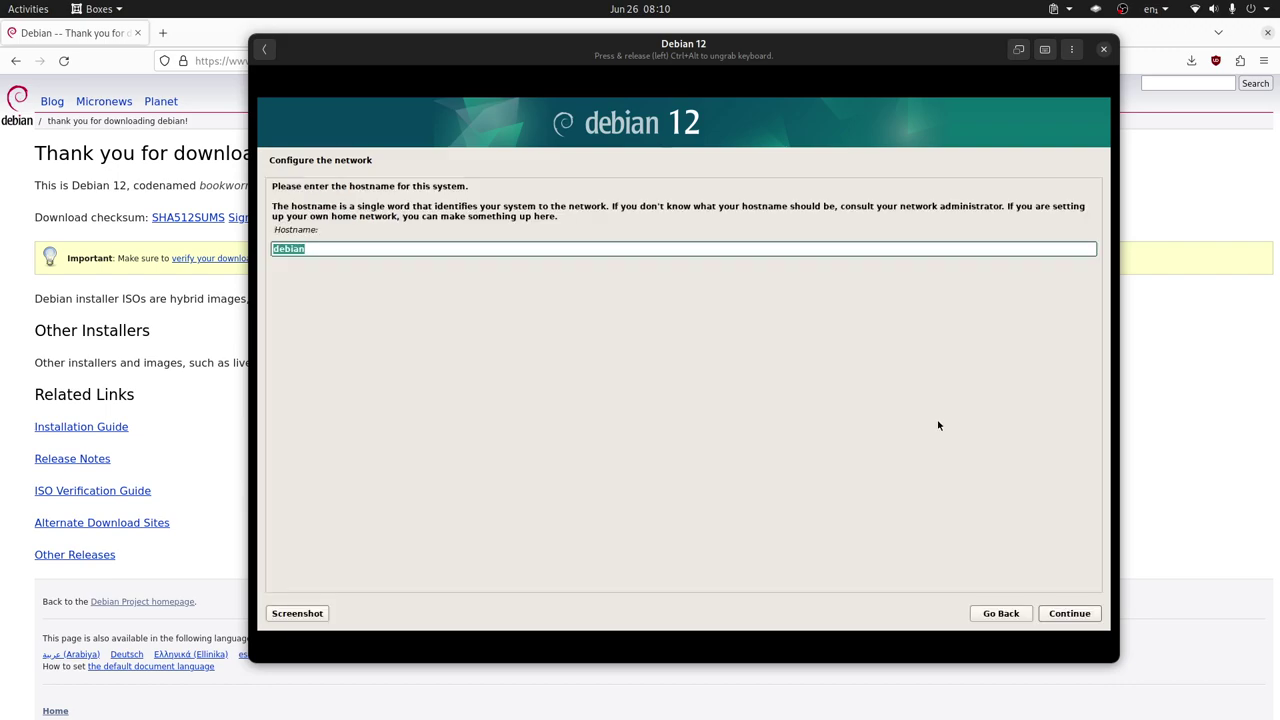
# Keep hostname 'debian', leave the domain empty, and enter the root password twice
pyautogui.click(1069, 613)
pyautogui.click(1069, 613)
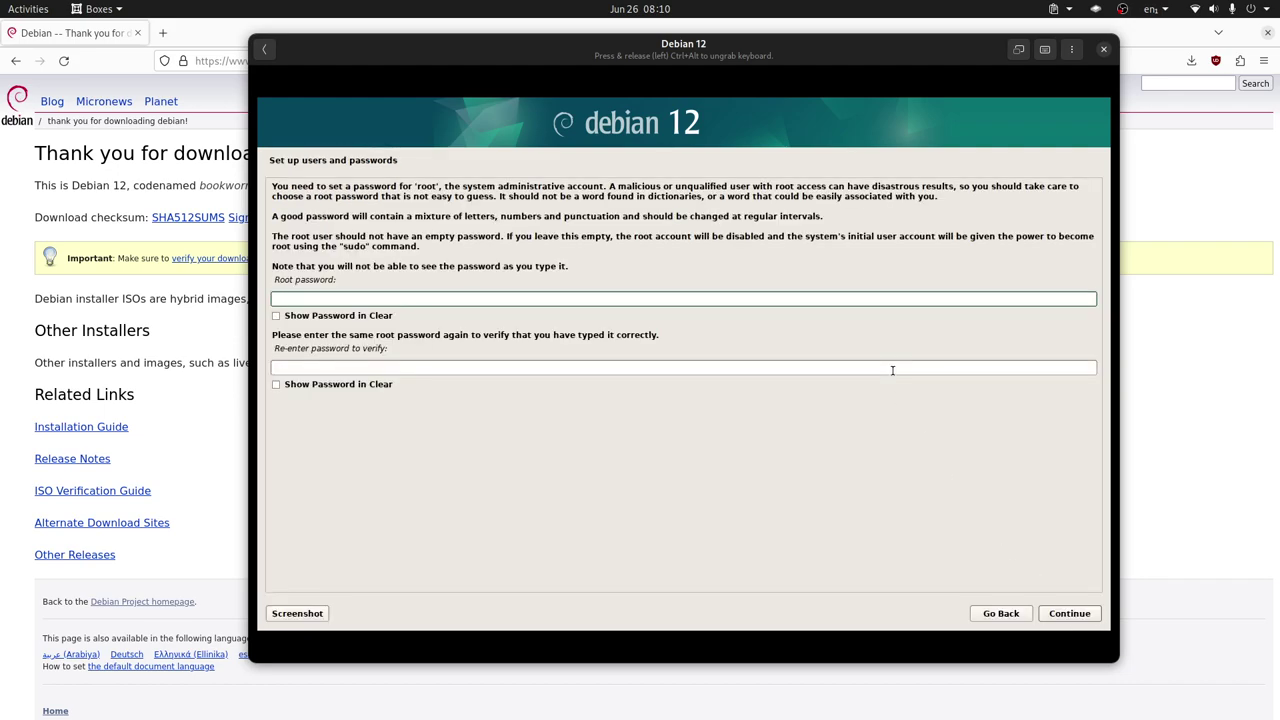
pyautogui.write('123')
pyautogui.click(745, 373)
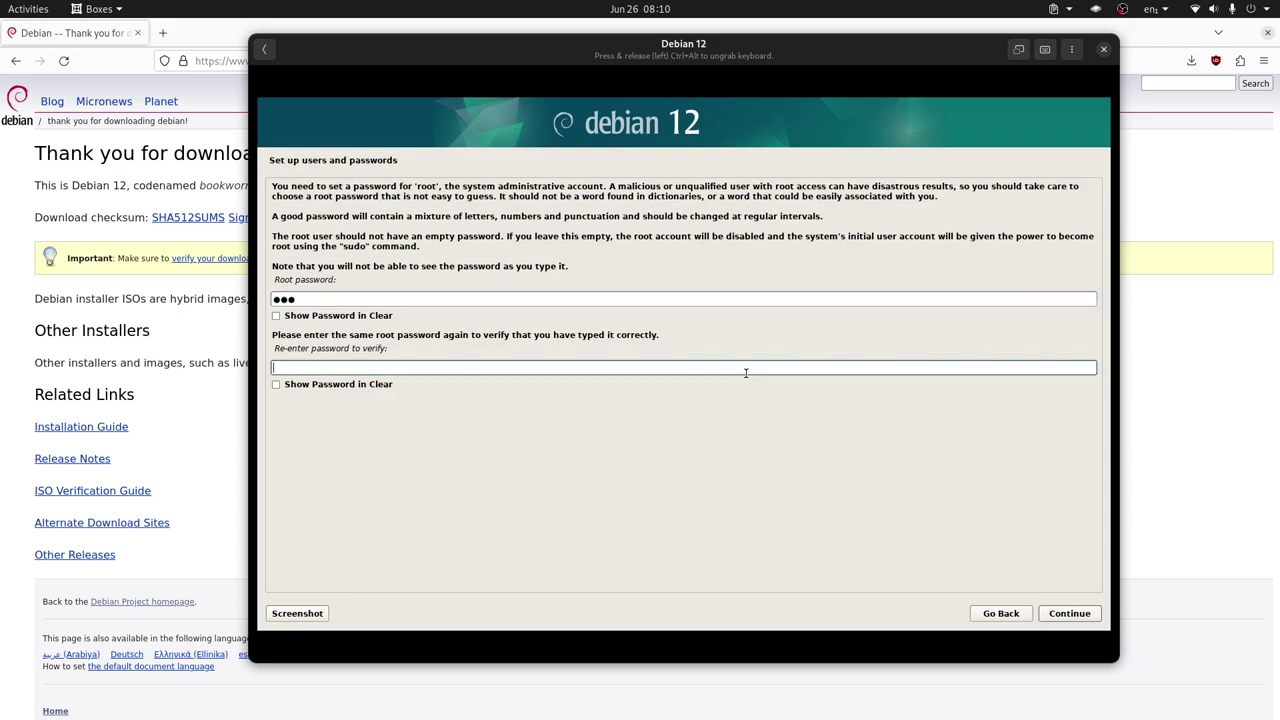
pyautogui.write('123')
pyautogui.press('Return')
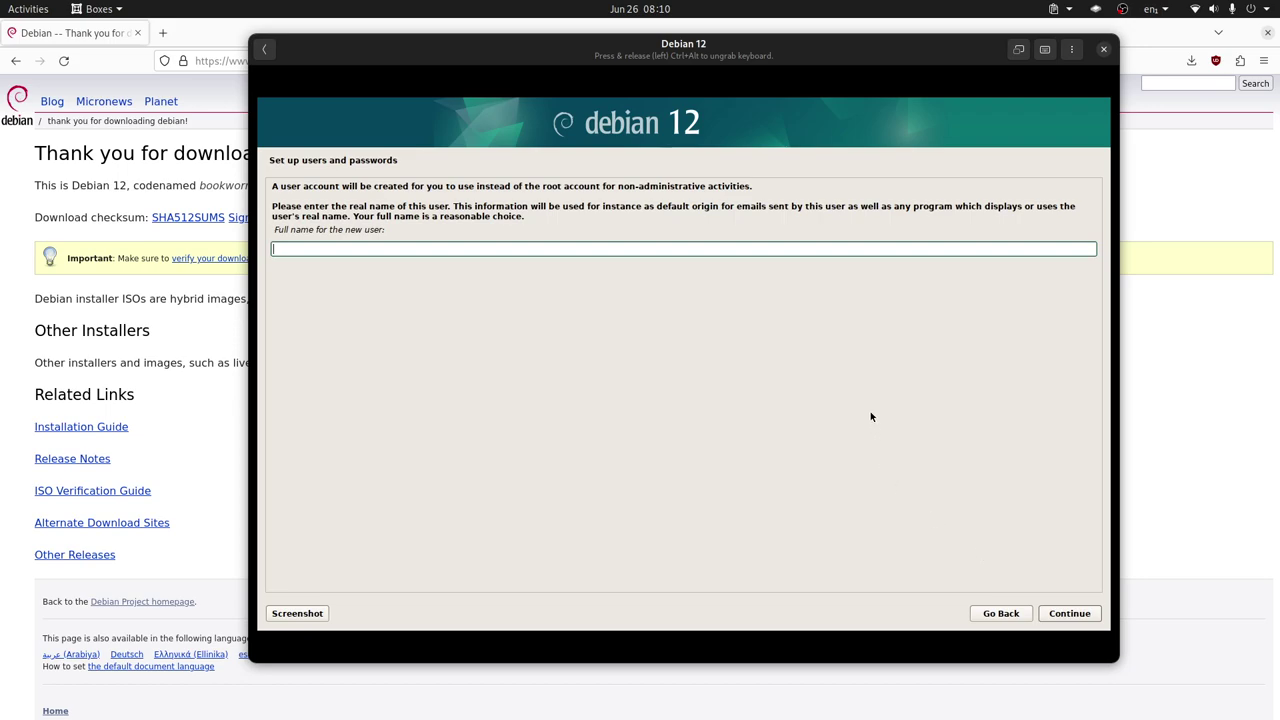
# Enter the new user's full name, correcting typos, and confirm it
pyautogui.write('Linux')
pyautogui.press('BackSpace')
pyautogui.press('BackSpace')
pyautogui.press('BackSpace')
pyautogui.press('BackSpace')
pyautogui.write('iBre')
pyautogui.press('BackSpace')
pyautogui.press('BackSpace')
pyautogui.press('BackSpace')
pyautogui.write('brwe')
pyautogui.press('BackSpace')
pyautogui.press('BackSpace')
pyautogui.write('eByte')
pyautogui.click(1067, 613)
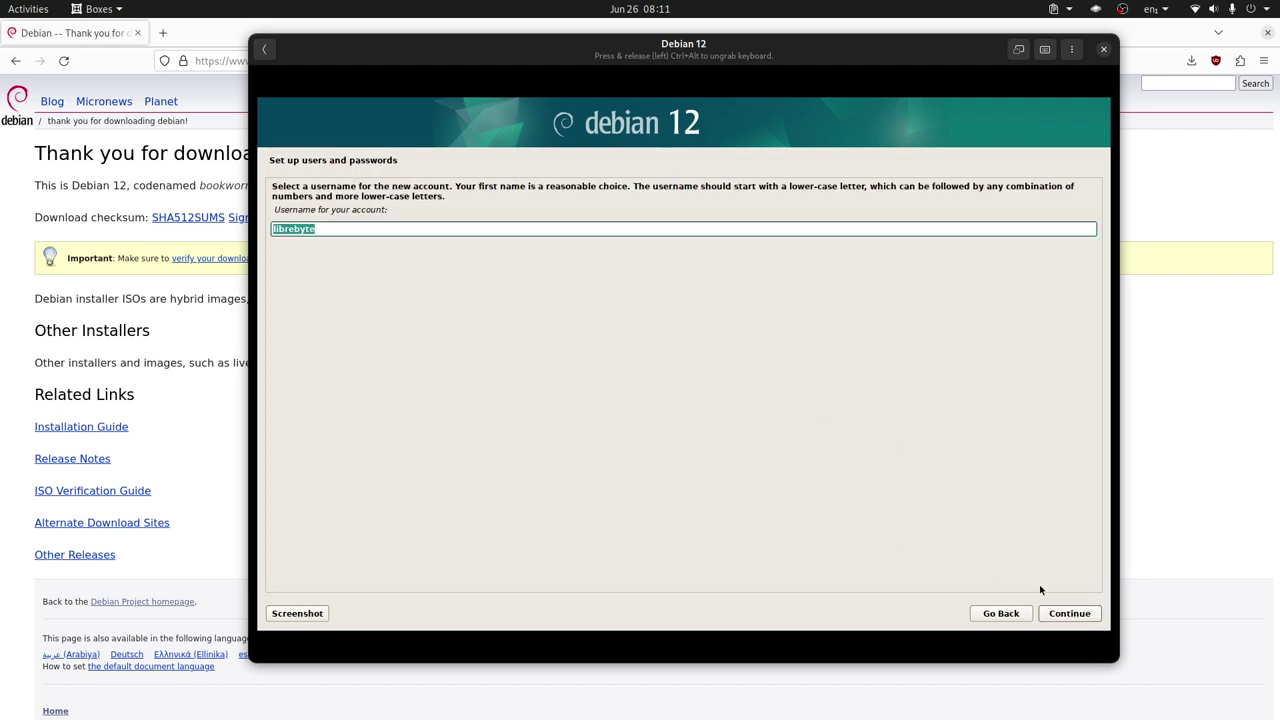
# Accept the suggested username and enter the user password twice
pyautogui.click(1070, 612)
pyautogui.write('123')
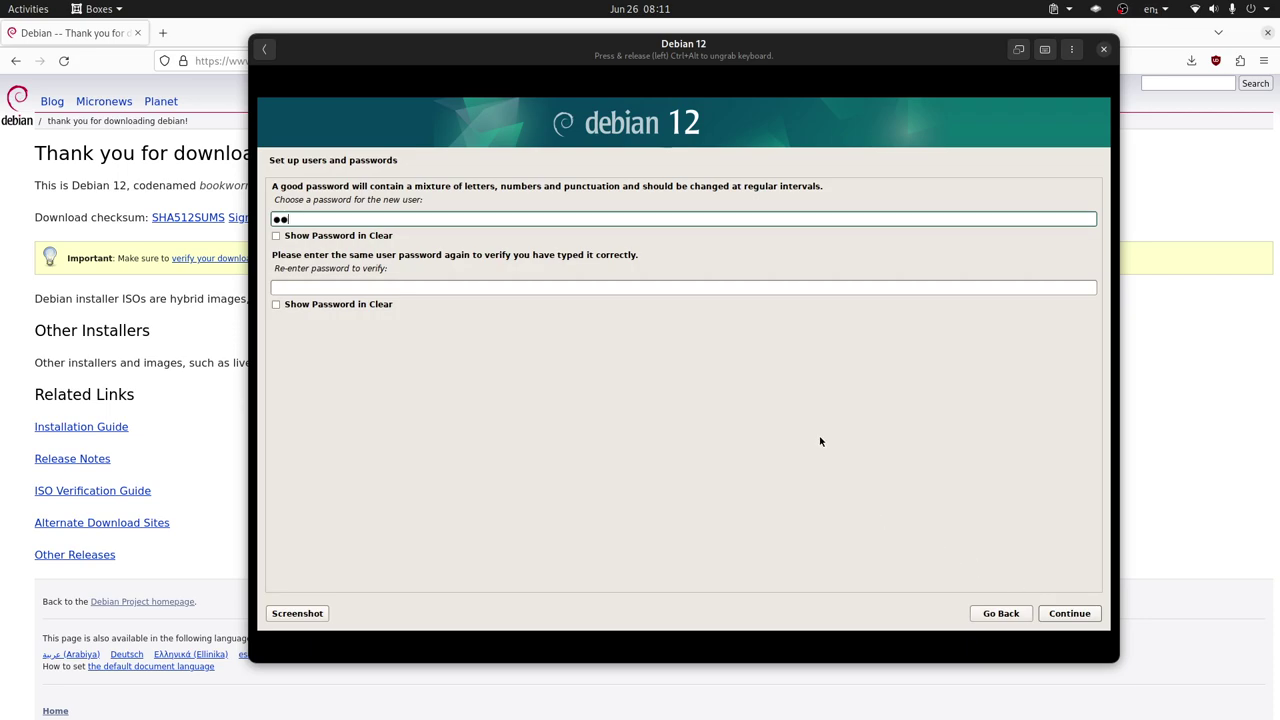
pyautogui.click(601, 284)
pyautogui.write('123')
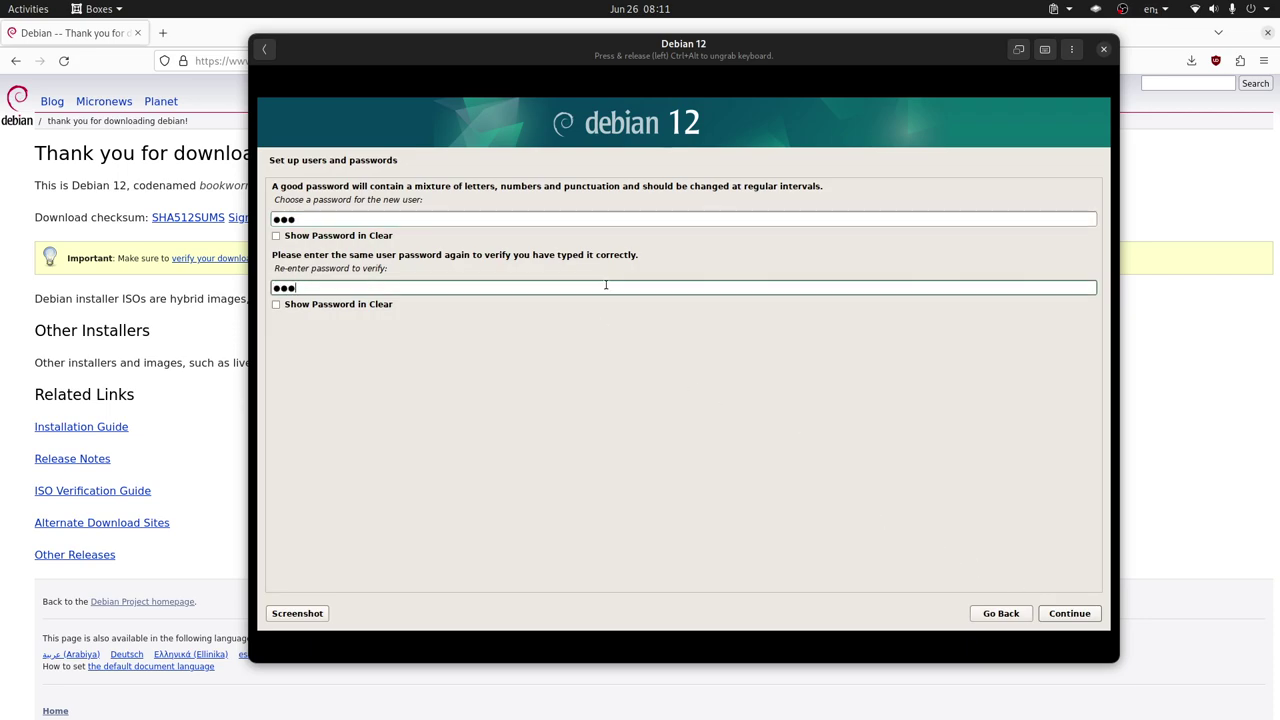
pyautogui.click(1056, 612)
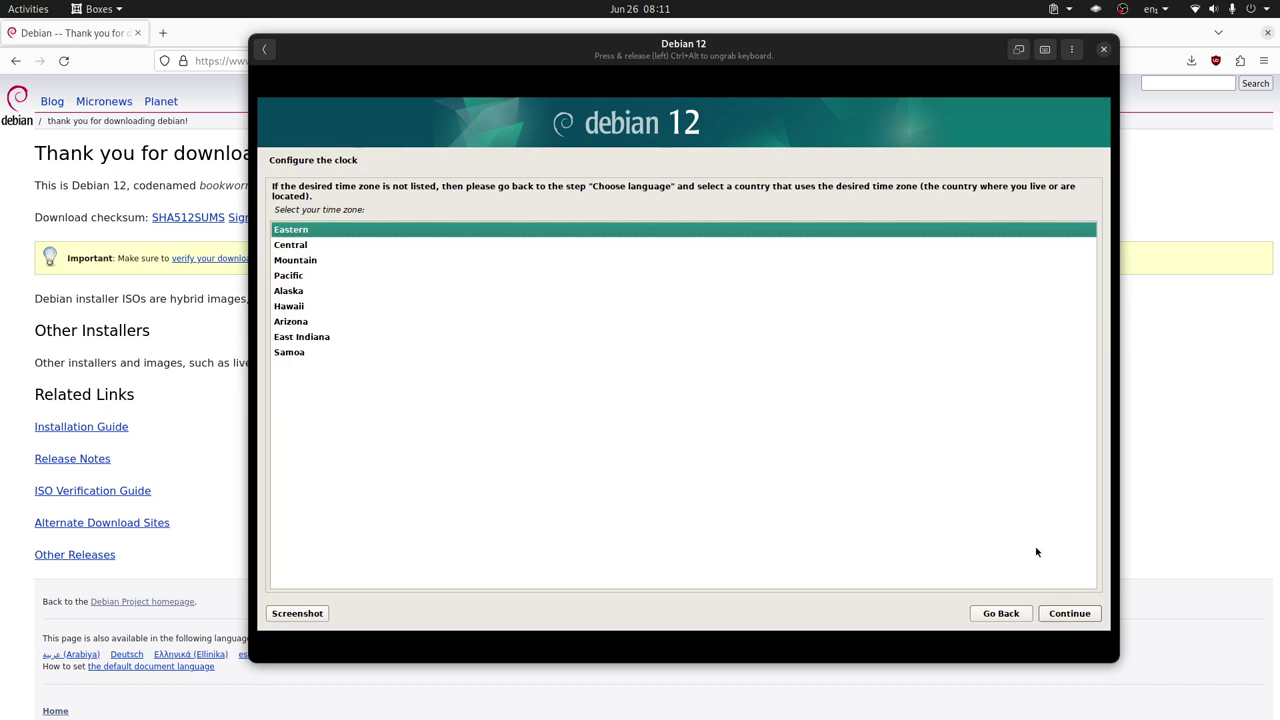
# Choose Eastern time zone, guided entire-disk partitioning on the virtual disk, and the separate /home scheme
pyautogui.click(1084, 618)
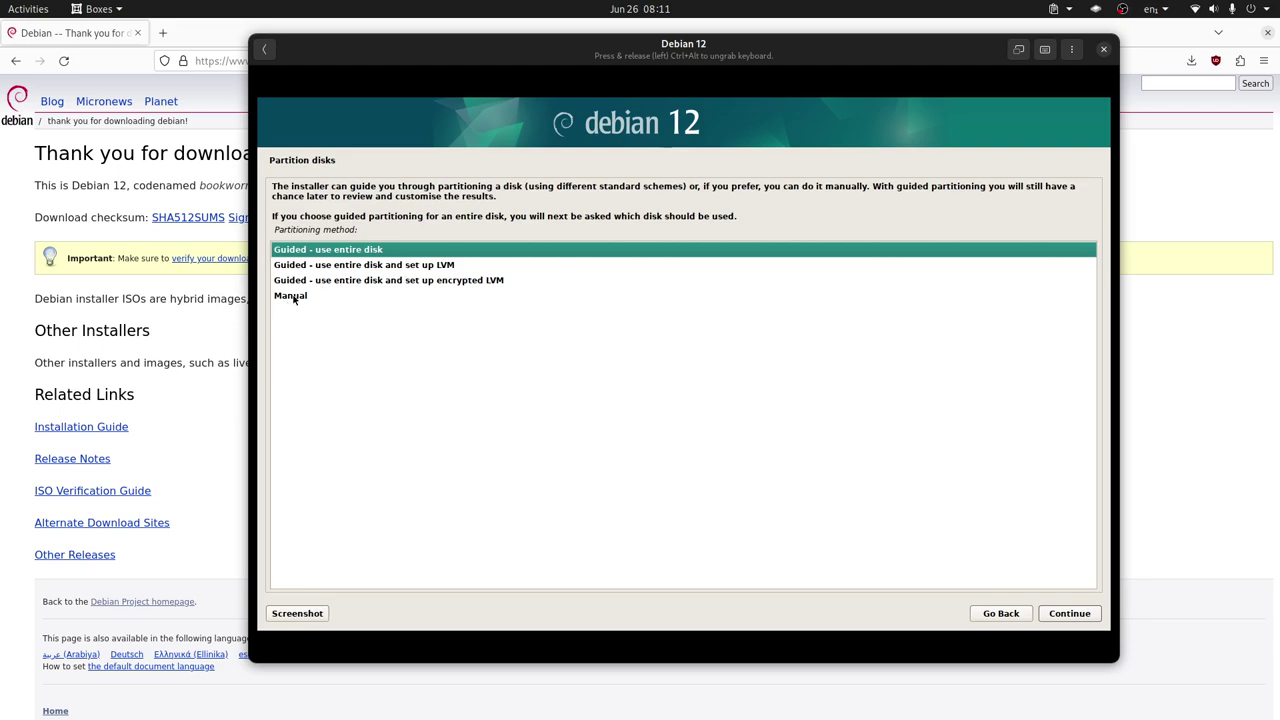
pyautogui.click(1069, 613)
pyautogui.press('Return')
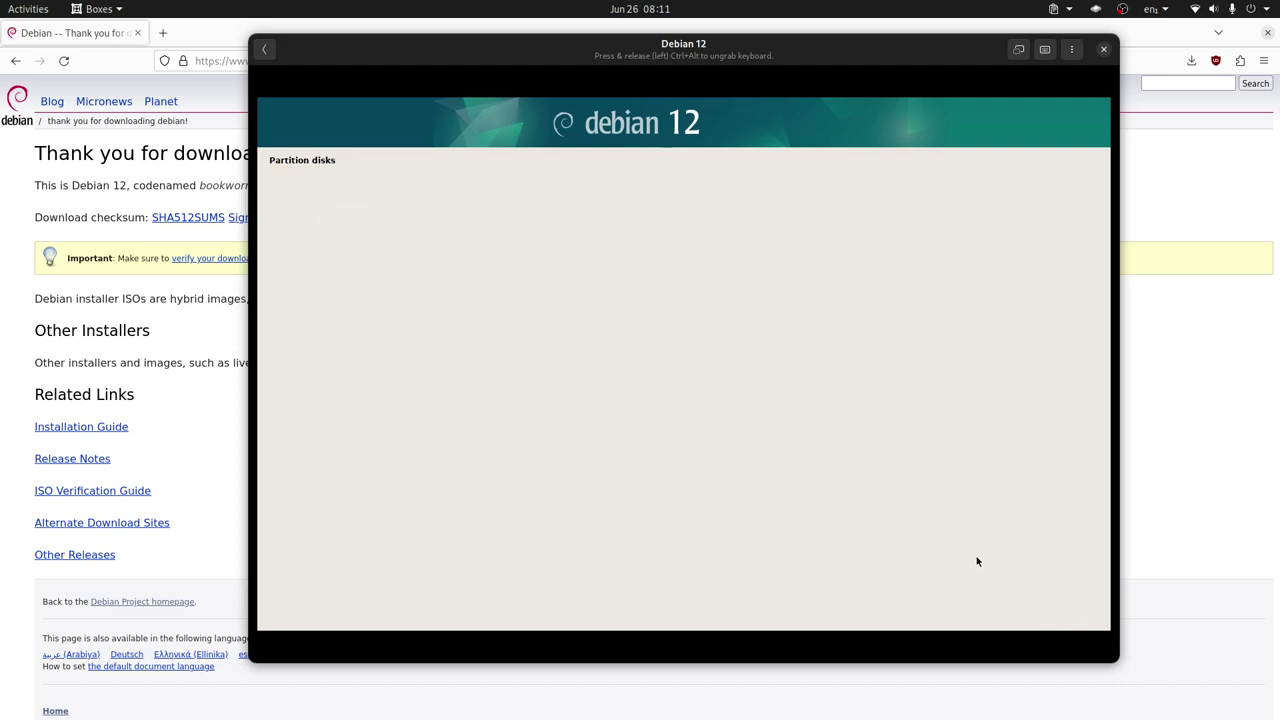
pyautogui.click(355, 280)
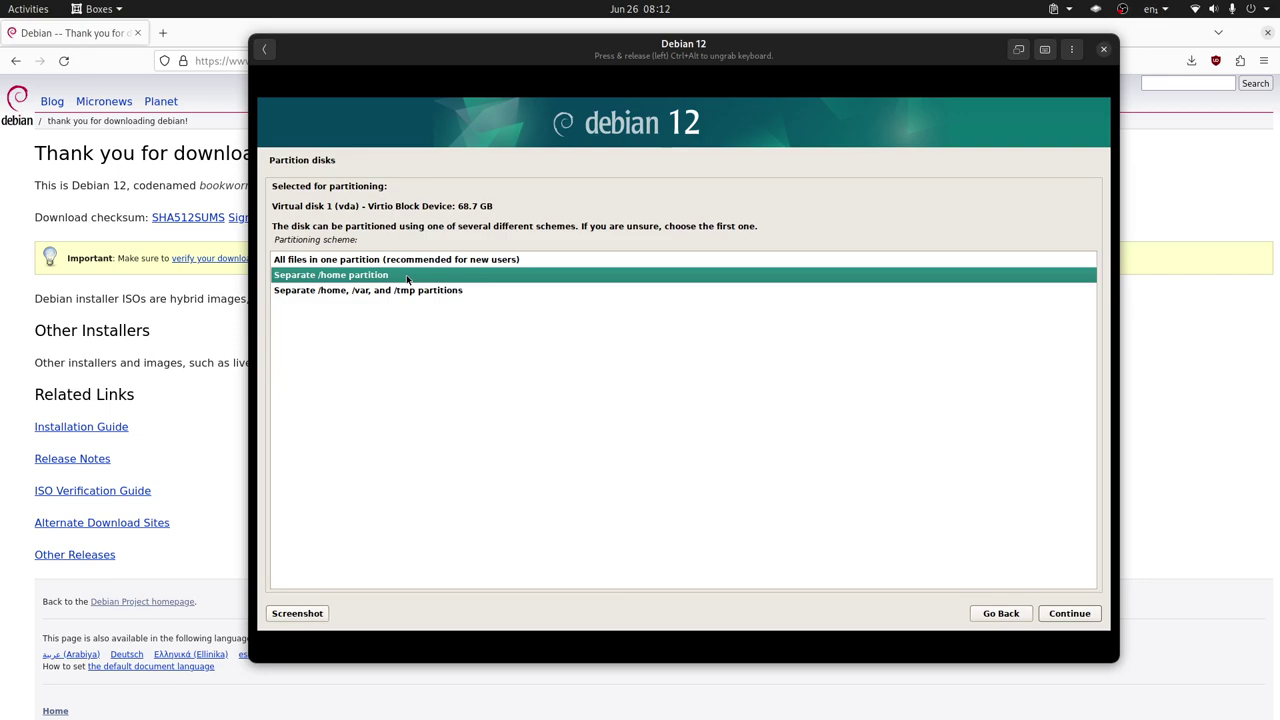
# Apply the root, swap and /home layout and answer Yes to writing changes to disk
pyautogui.click(1069, 613)
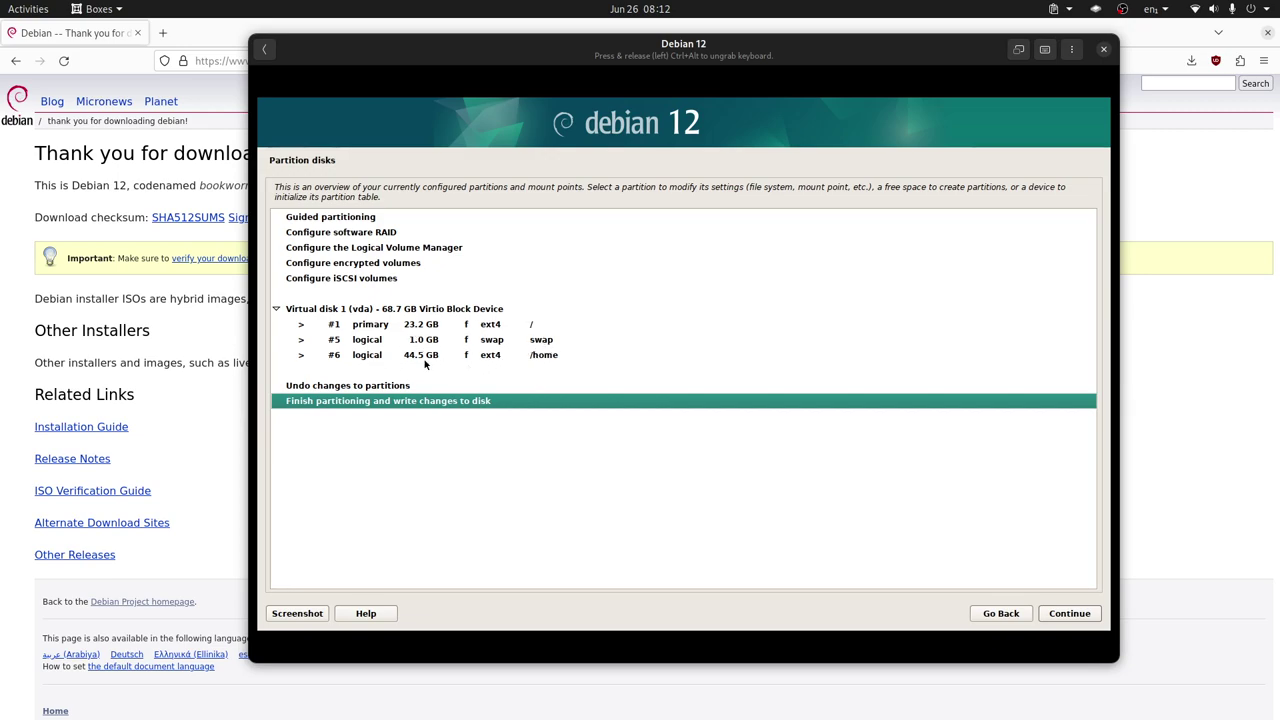
pyautogui.click(1082, 616)
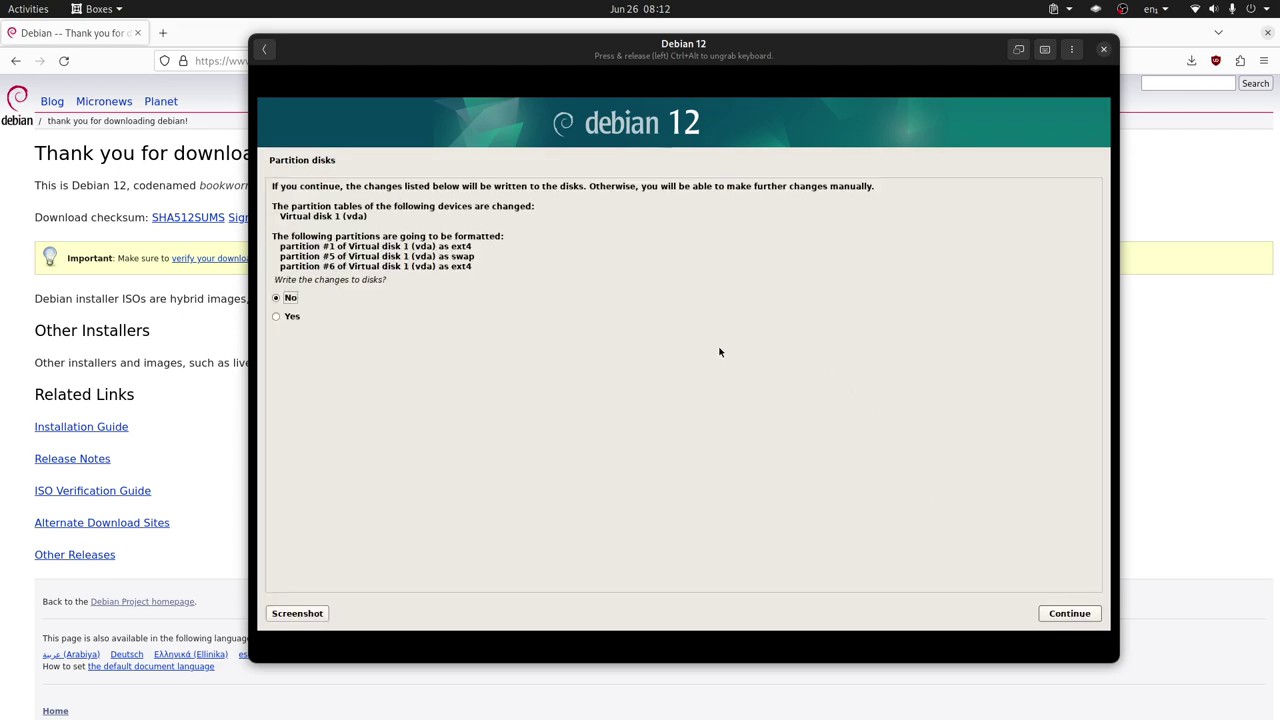
pyautogui.click(437, 318)
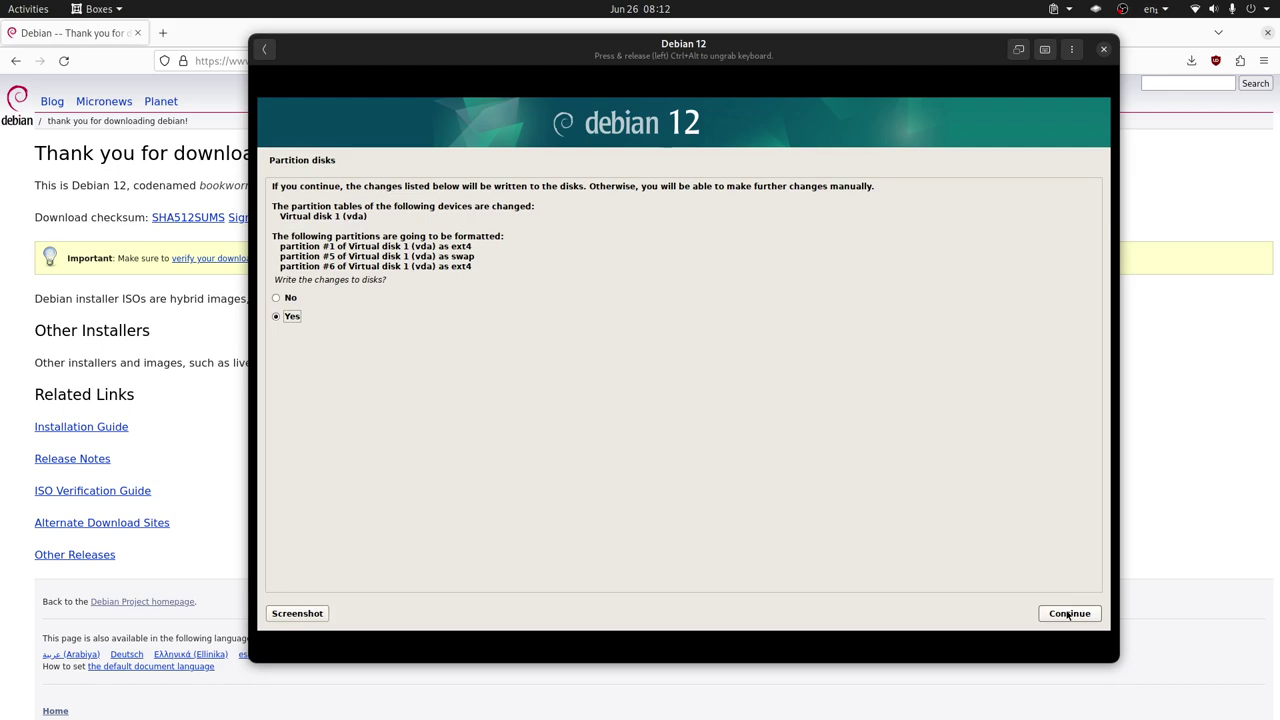
pyautogui.click(1063, 614)
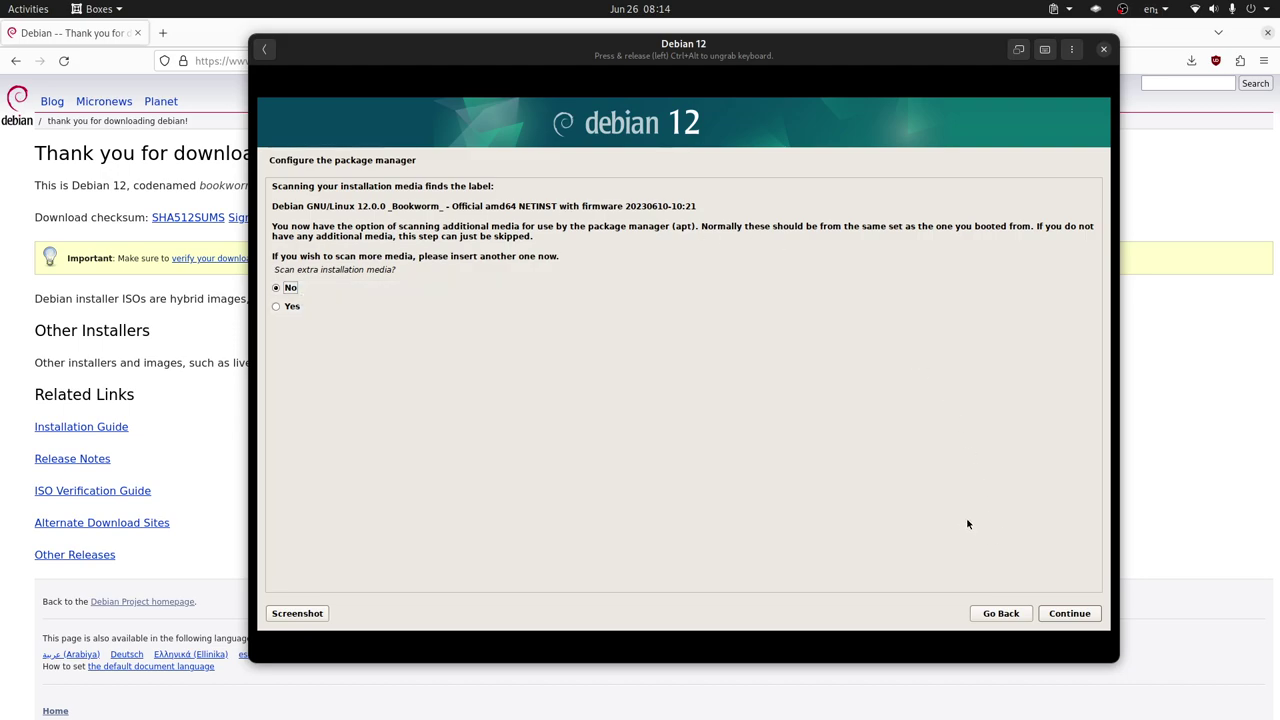
# Skip extra media scanning, pick the United States deb.debian.org mirror, and leave the HTTP proxy blank
pyautogui.click(1070, 613)
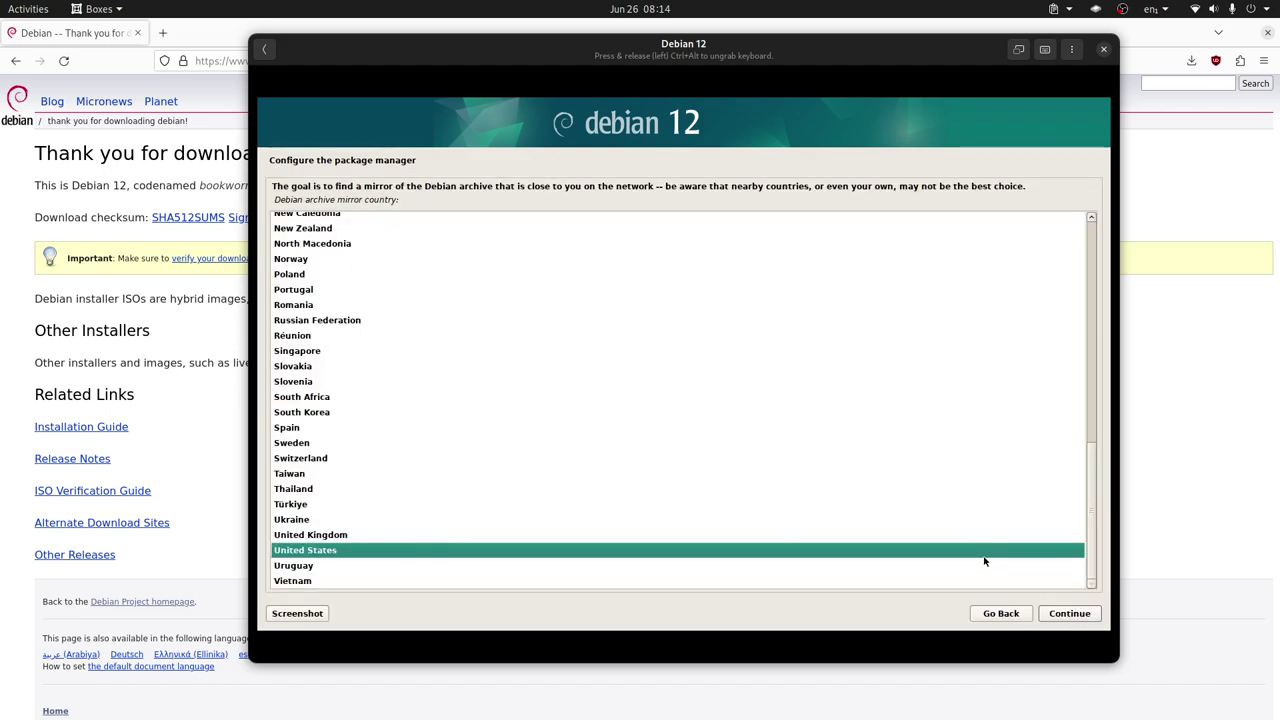
pyautogui.click(1077, 617)
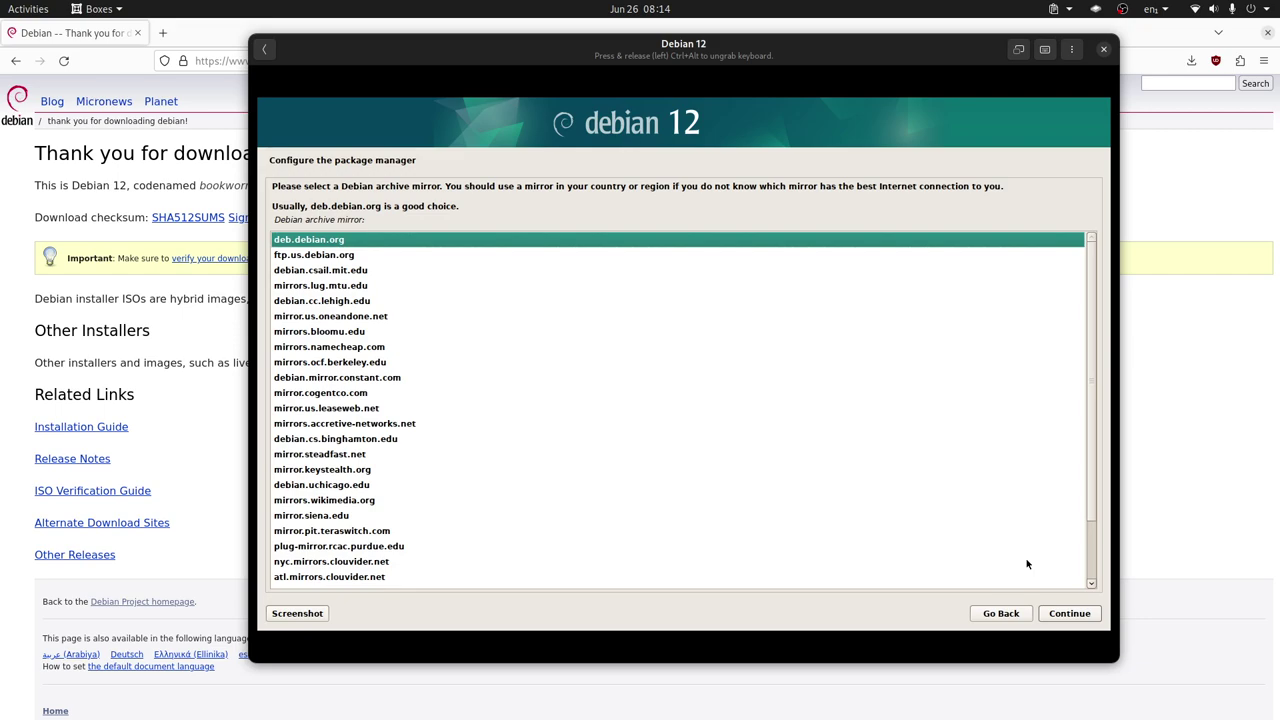
pyautogui.click(1075, 610)
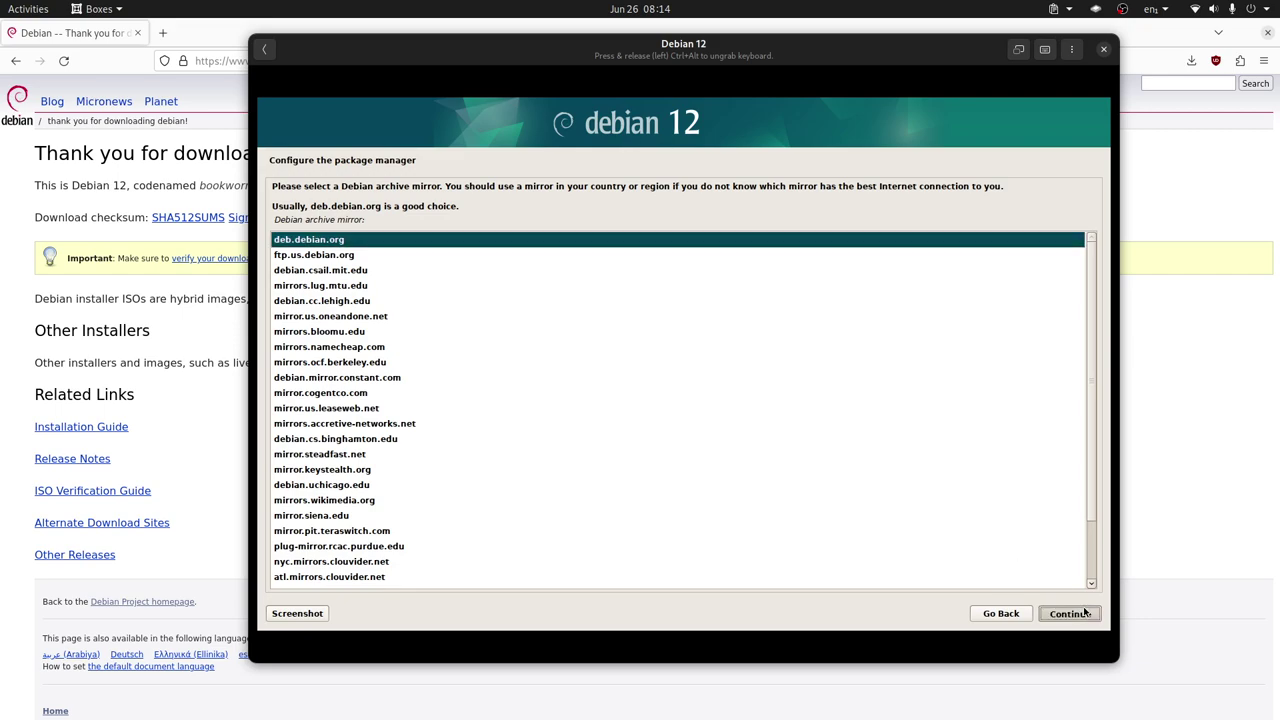
pyautogui.click(1077, 614)
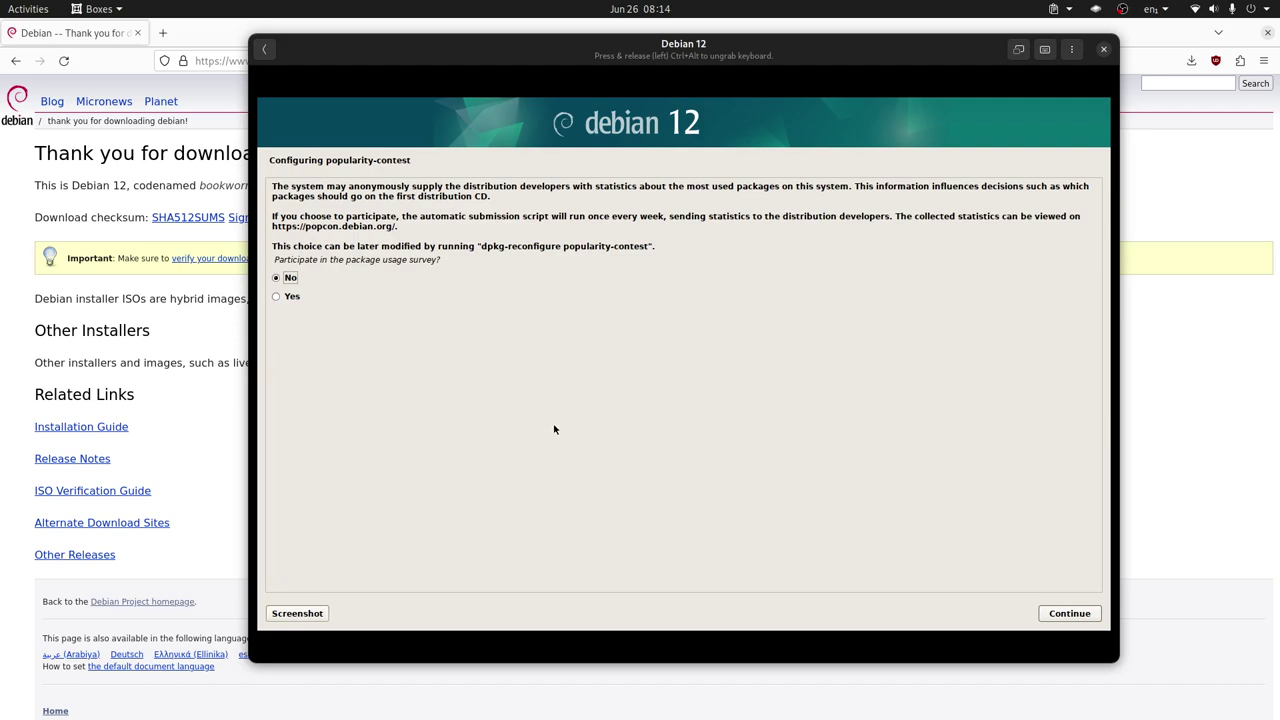
# Answer No to the popularity-contest survey and continue
pyautogui.click(304, 305)
pyautogui.tripleClick(426, 228)
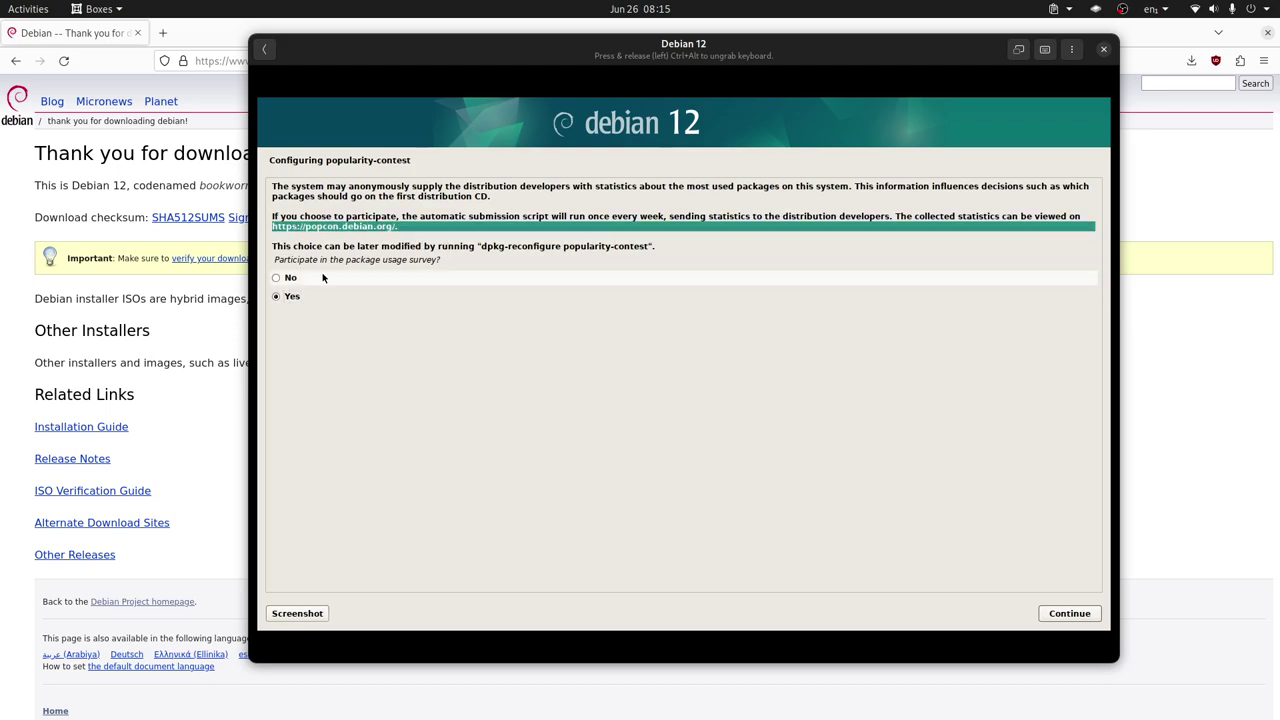
pyautogui.click(291, 280)
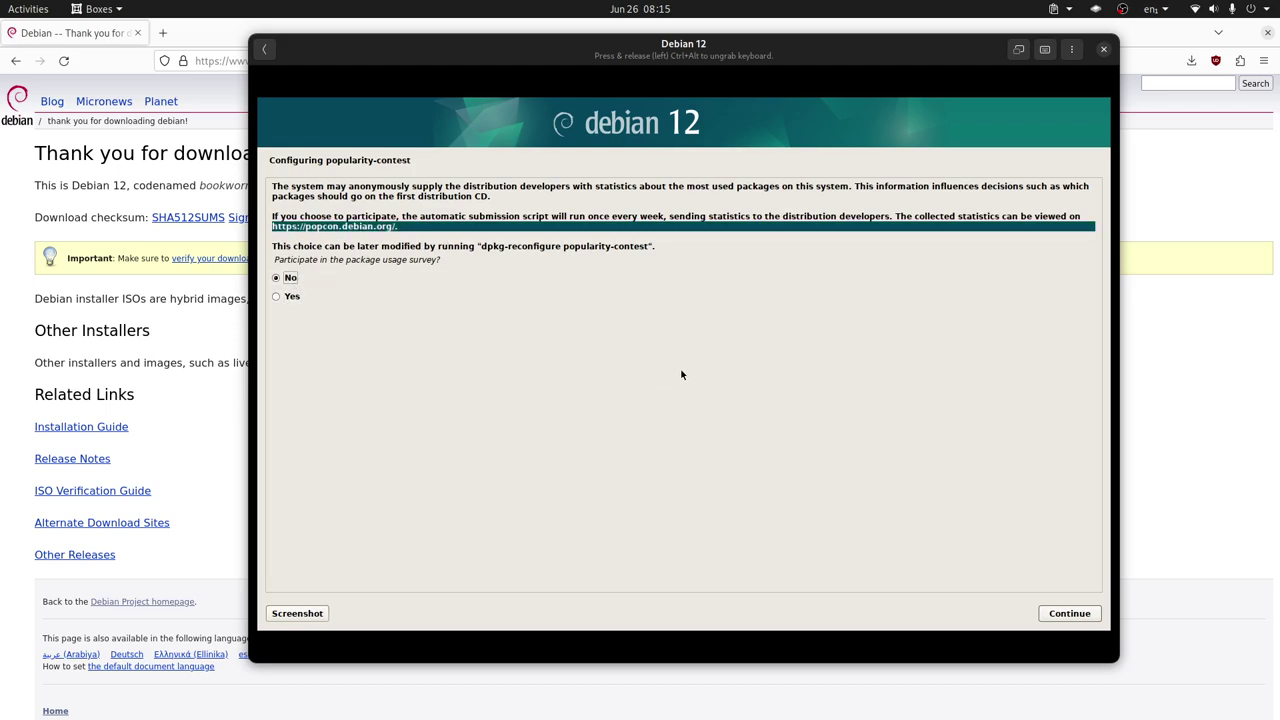
pyautogui.click(1068, 613)
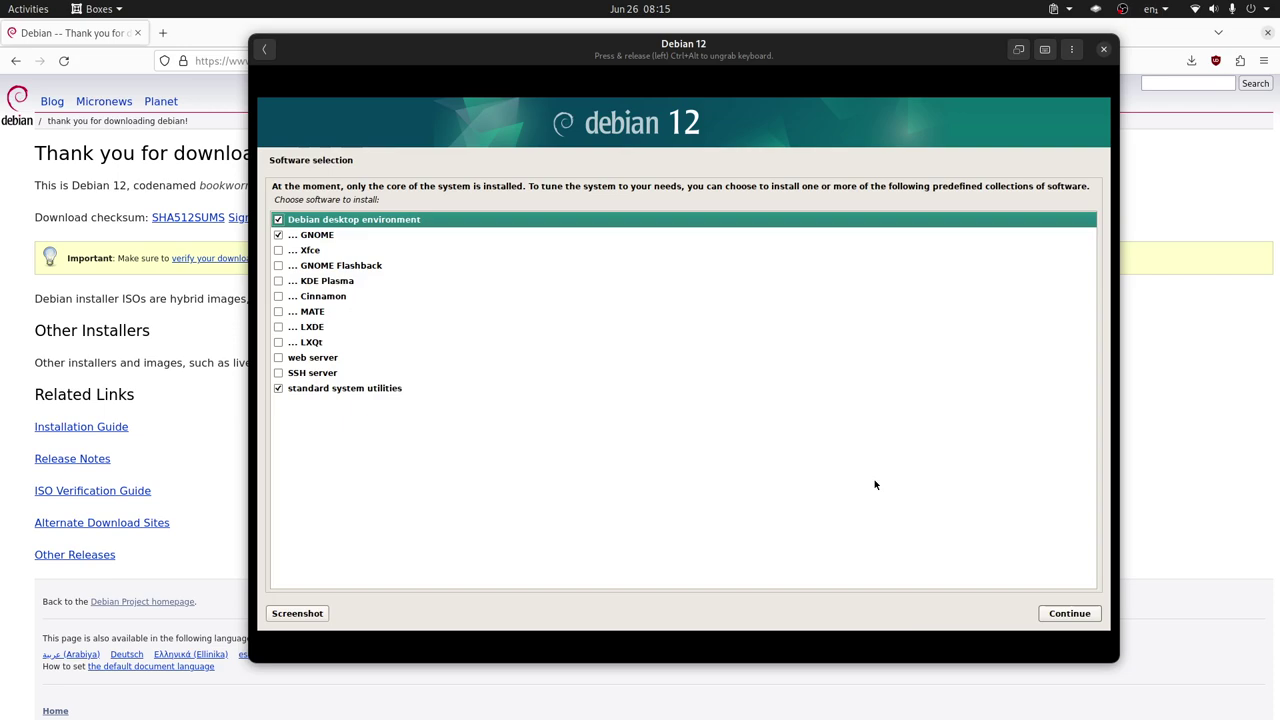
# Untick Debian desktop environment and GNOME, tick MATE, and start the software installation
pyautogui.click(278, 220)
pyautogui.click(279, 235)
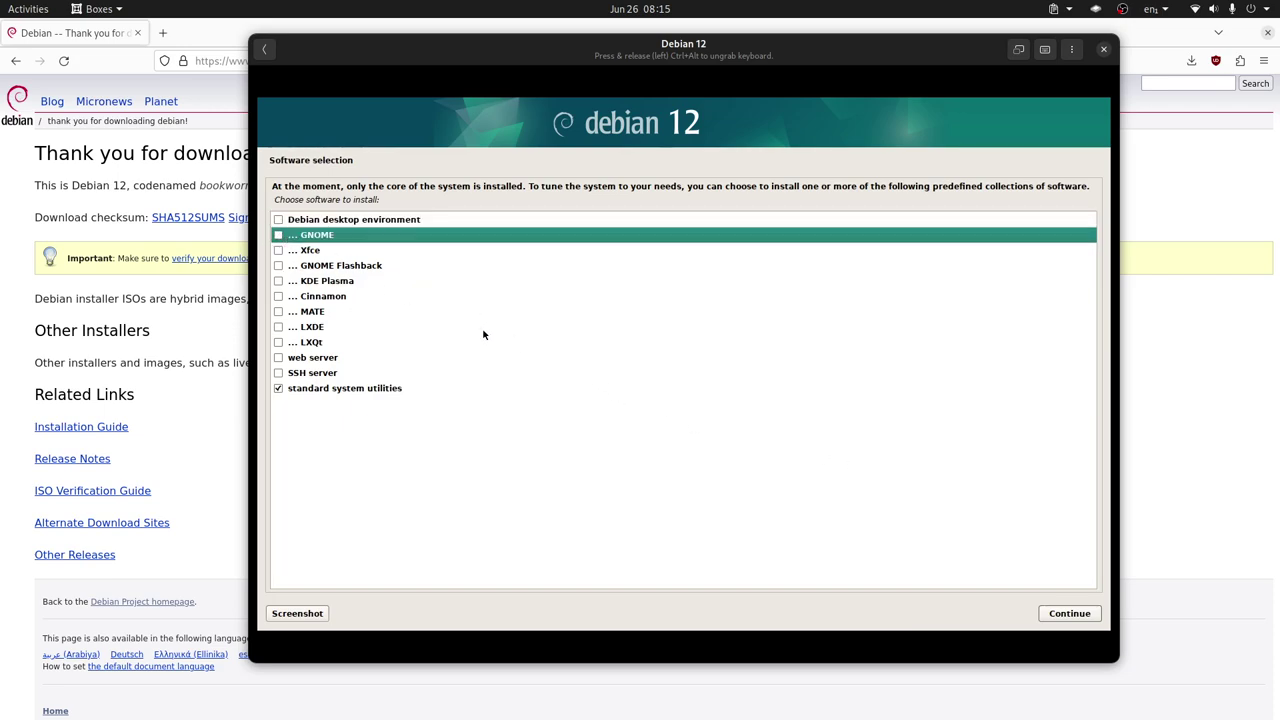
pyautogui.click(279, 312)
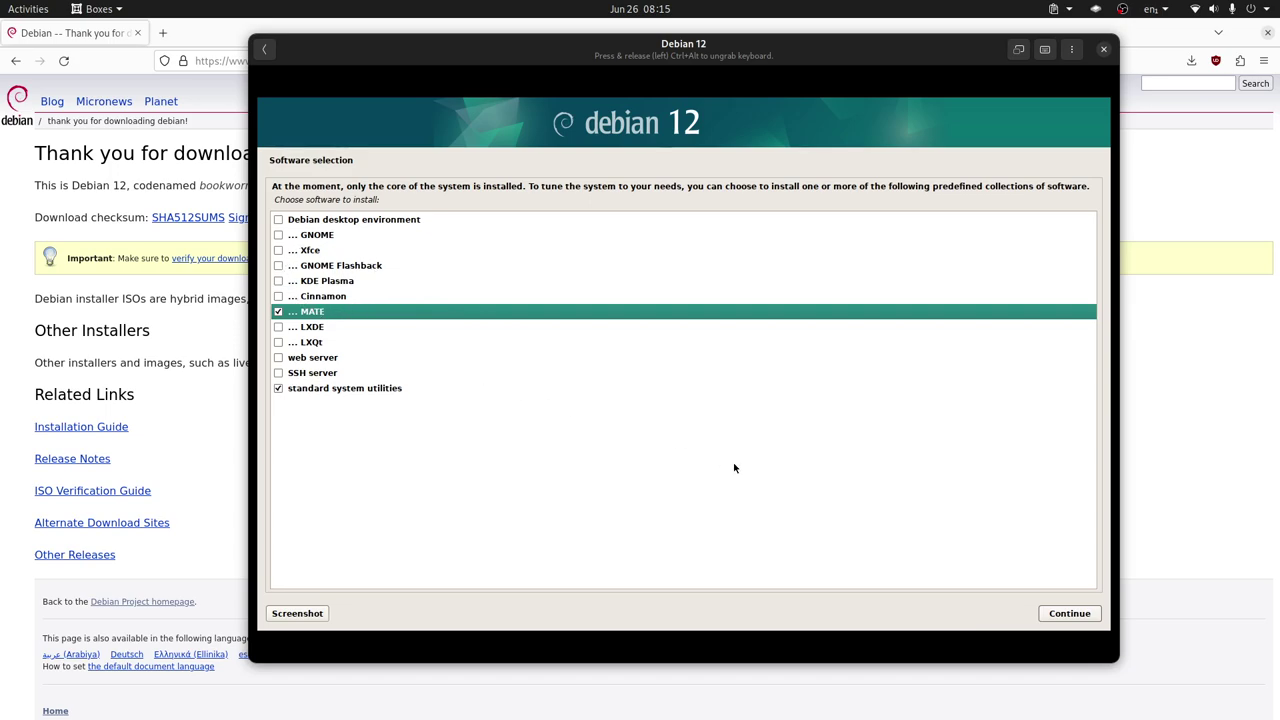
pyautogui.click(1071, 610)
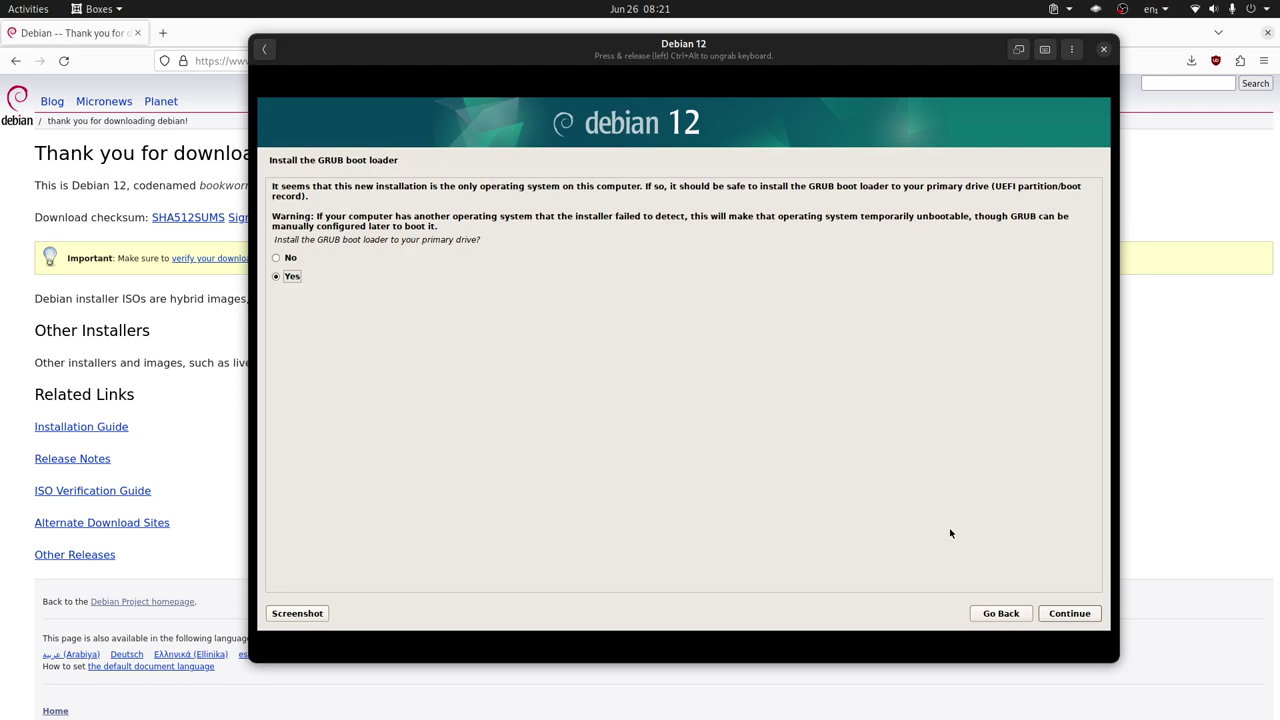
# Accept GRUB installation and choose /dev/vda as the boot loader device
pyautogui.click(1069, 613)
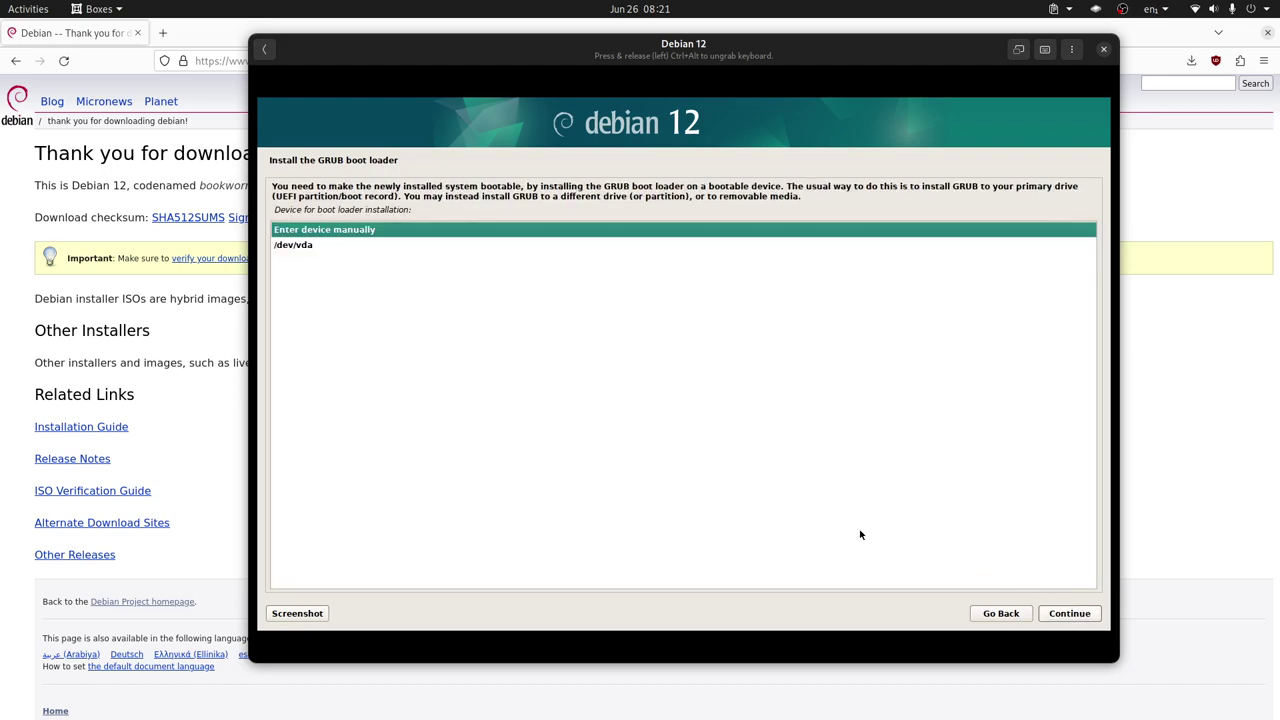
pyautogui.click(294, 248)
pyautogui.click(1069, 614)
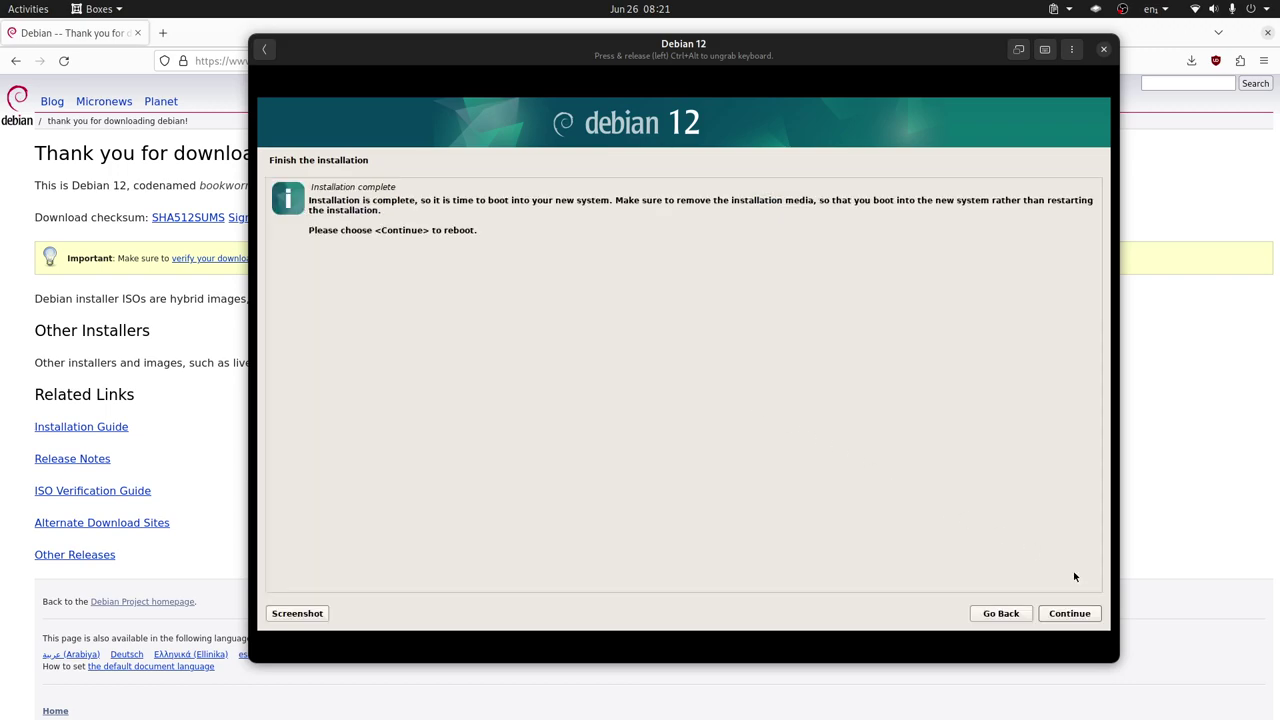
# Reboot the finished install and boot the Debian GNU/Linux GRUB entry to the login screen
pyautogui.click(1071, 614)
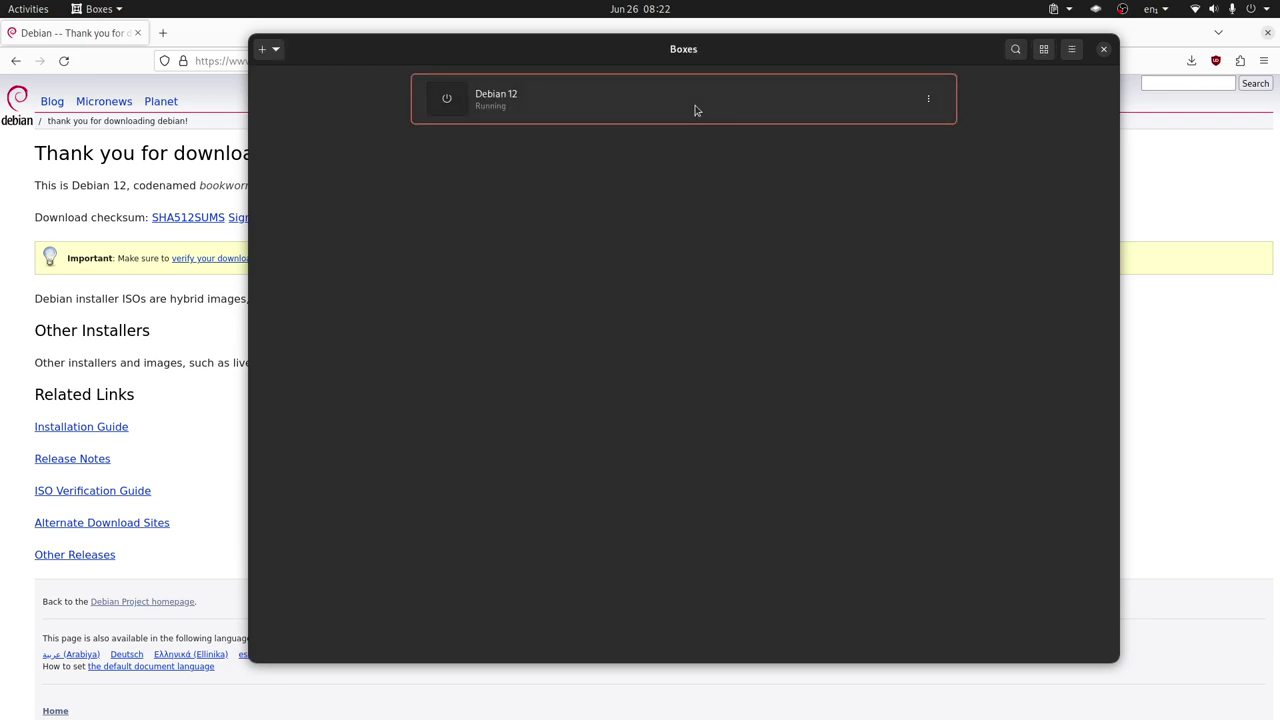
pyautogui.click(696, 104)
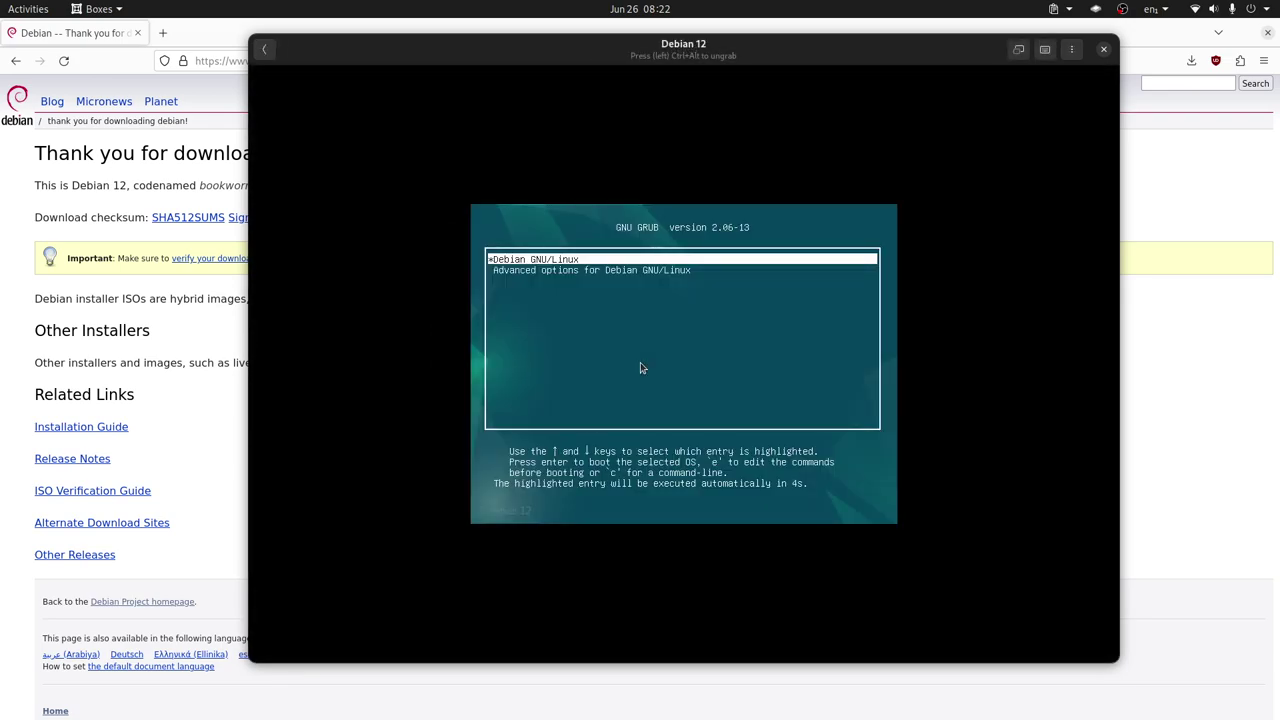
pyautogui.press('Down')
pyautogui.press('Up')
pyautogui.press('Down')
pyautogui.press('Up')
pyautogui.press('Down')
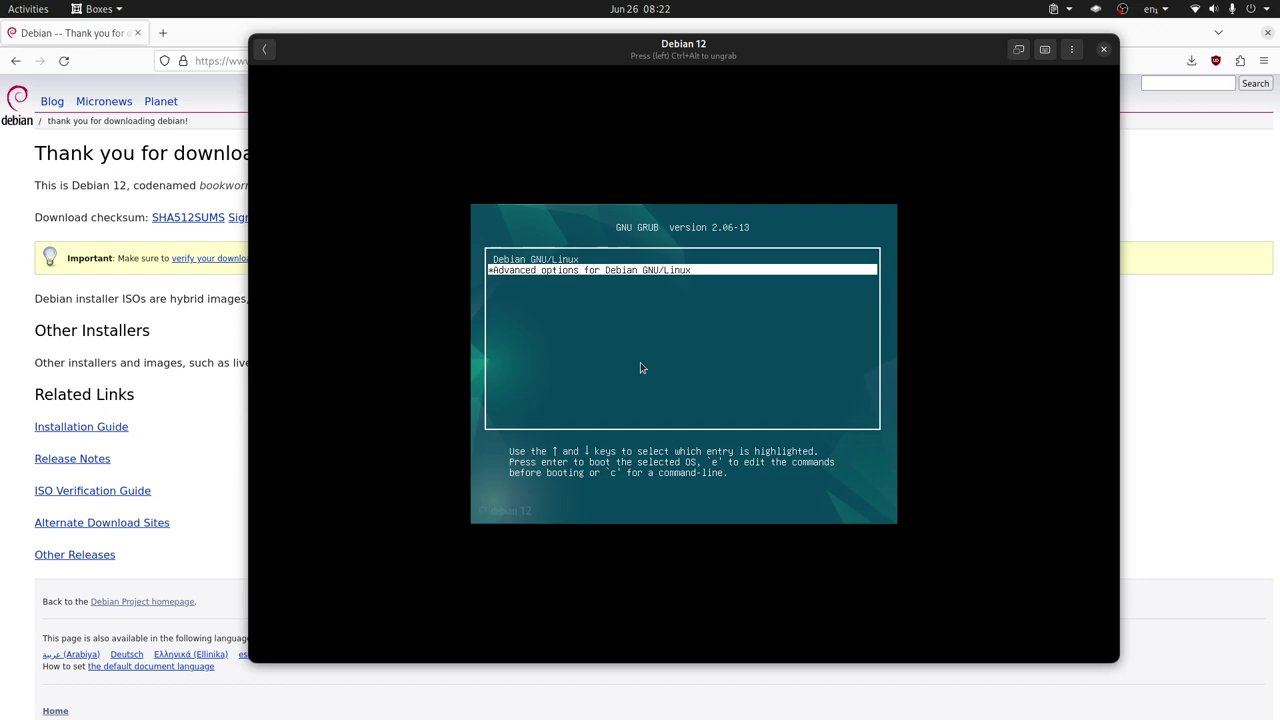
pyautogui.press('Up')
pyautogui.press('Return')
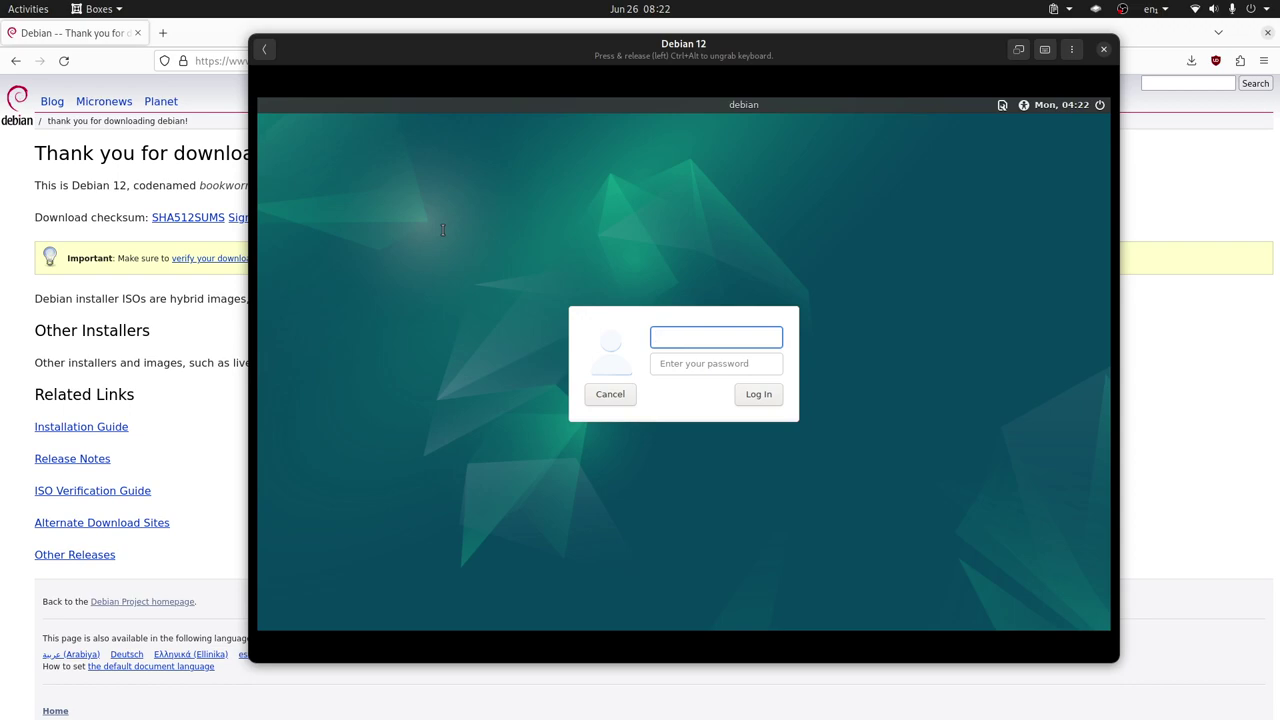
# Log in with the guest user's username and password to start the MATE session
pyautogui.write('librebyte')
pyautogui.press('Tab')
pyautogui.write('***')
pyautogui.press('Return')
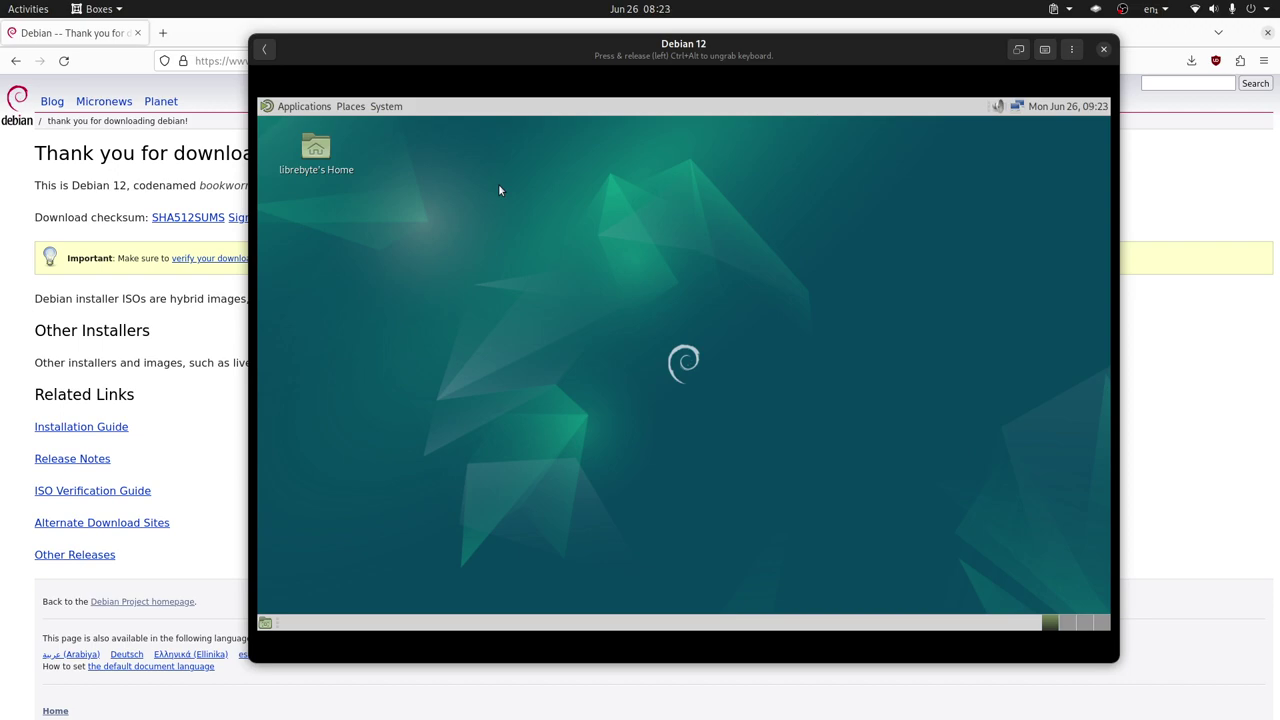
# Browse the guest's Applications > Accessories and Places menus, closing each without opening anything
pyautogui.click(306, 109)
pyautogui.moveTo(309, 134)
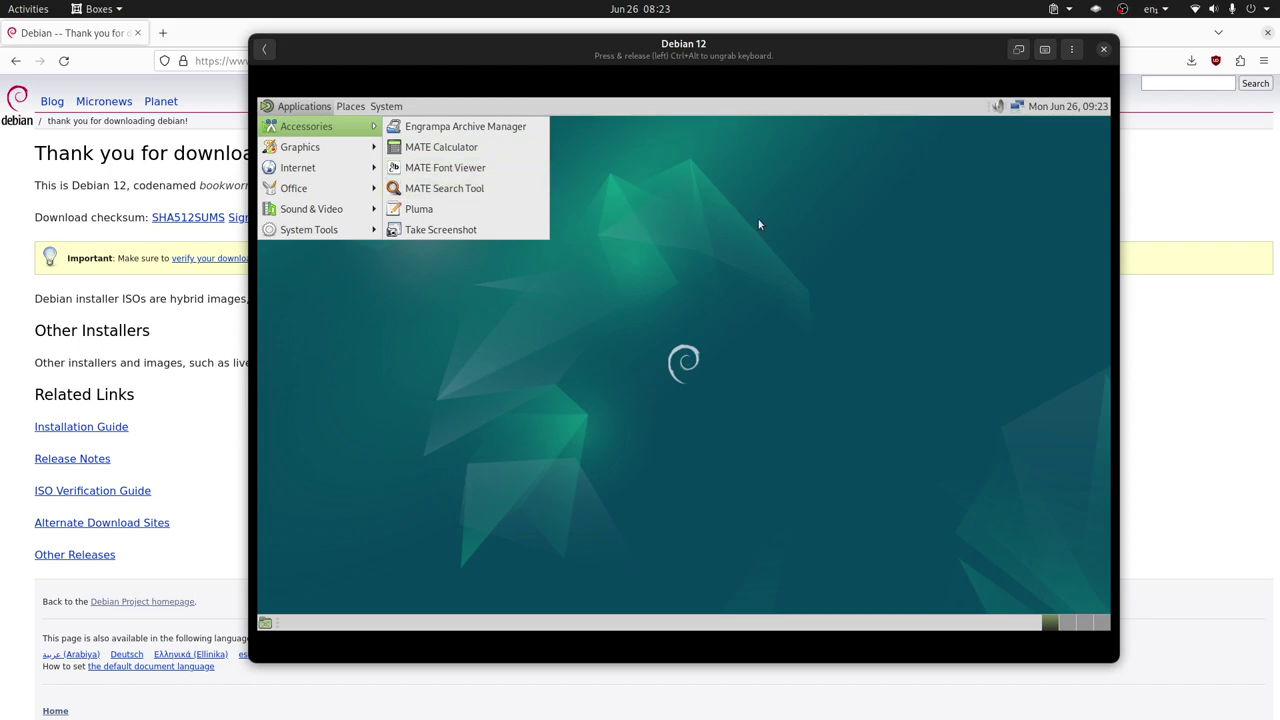
pyautogui.click(716, 210)
pyautogui.click(353, 108)
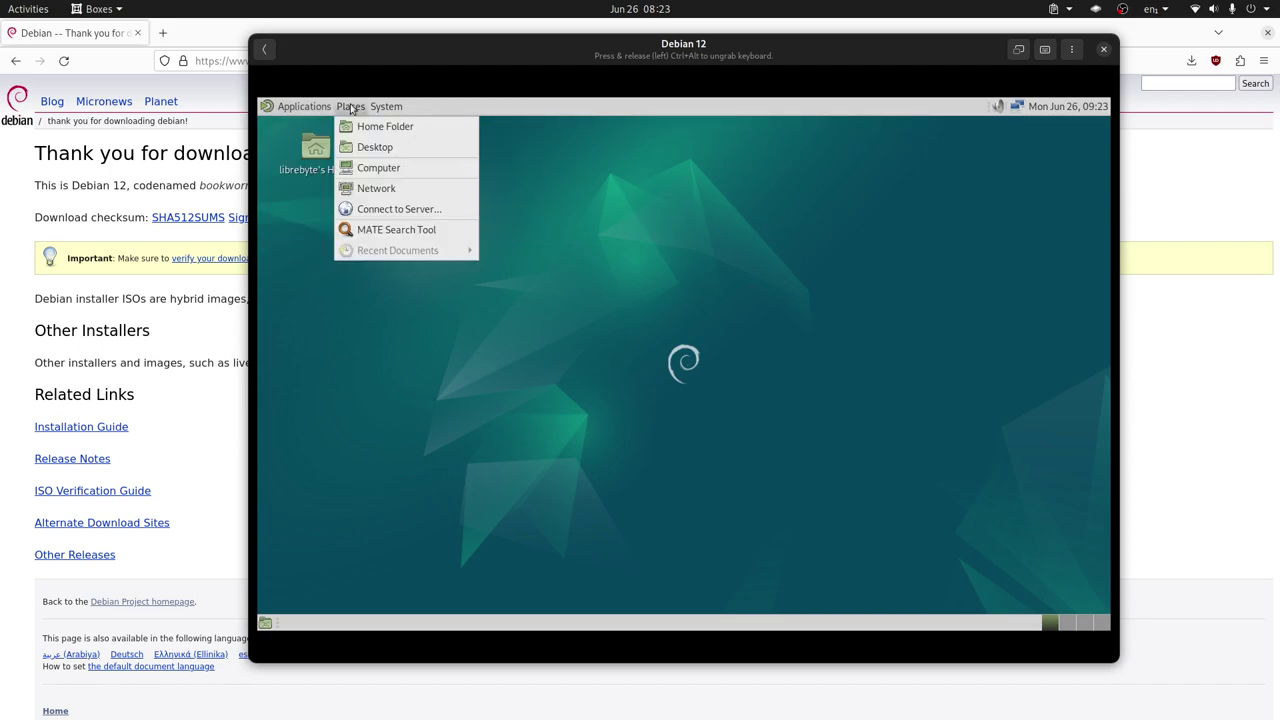
pyautogui.click(698, 204)
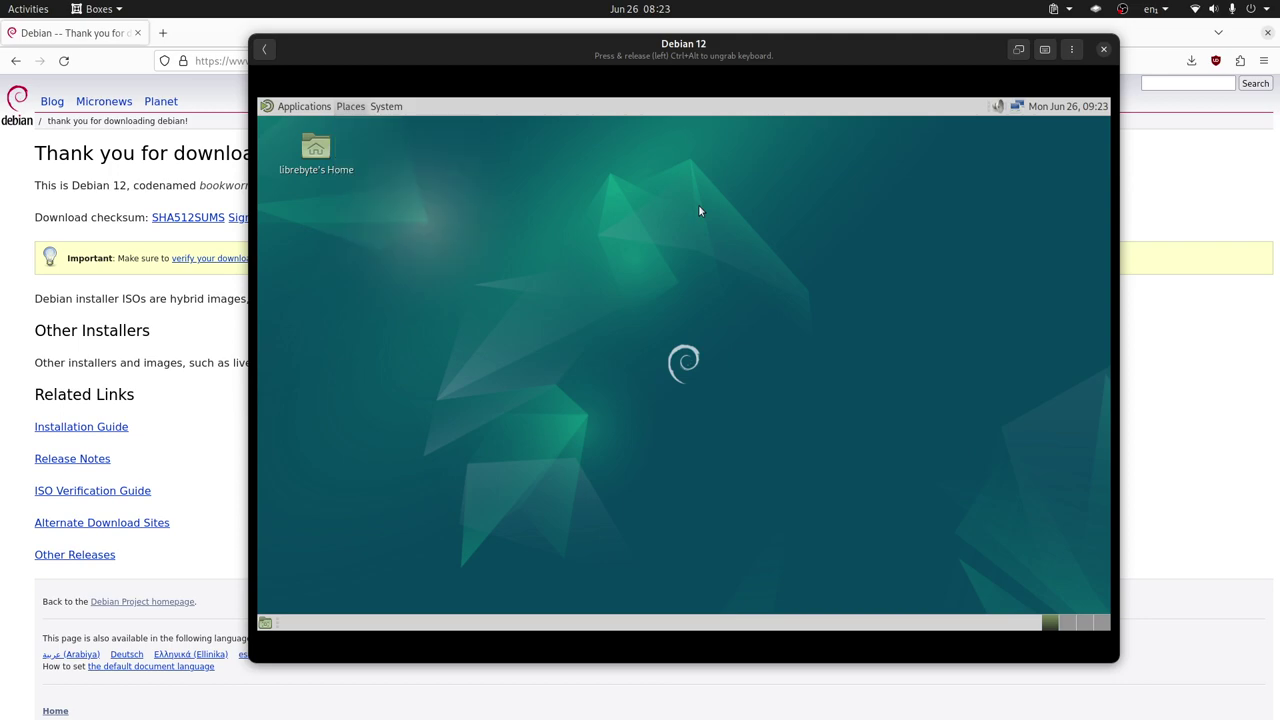
# Open the System menu and expand Preferences through Personal to the Hardware choices
pyautogui.click(380, 108)
pyautogui.moveTo(428, 128)
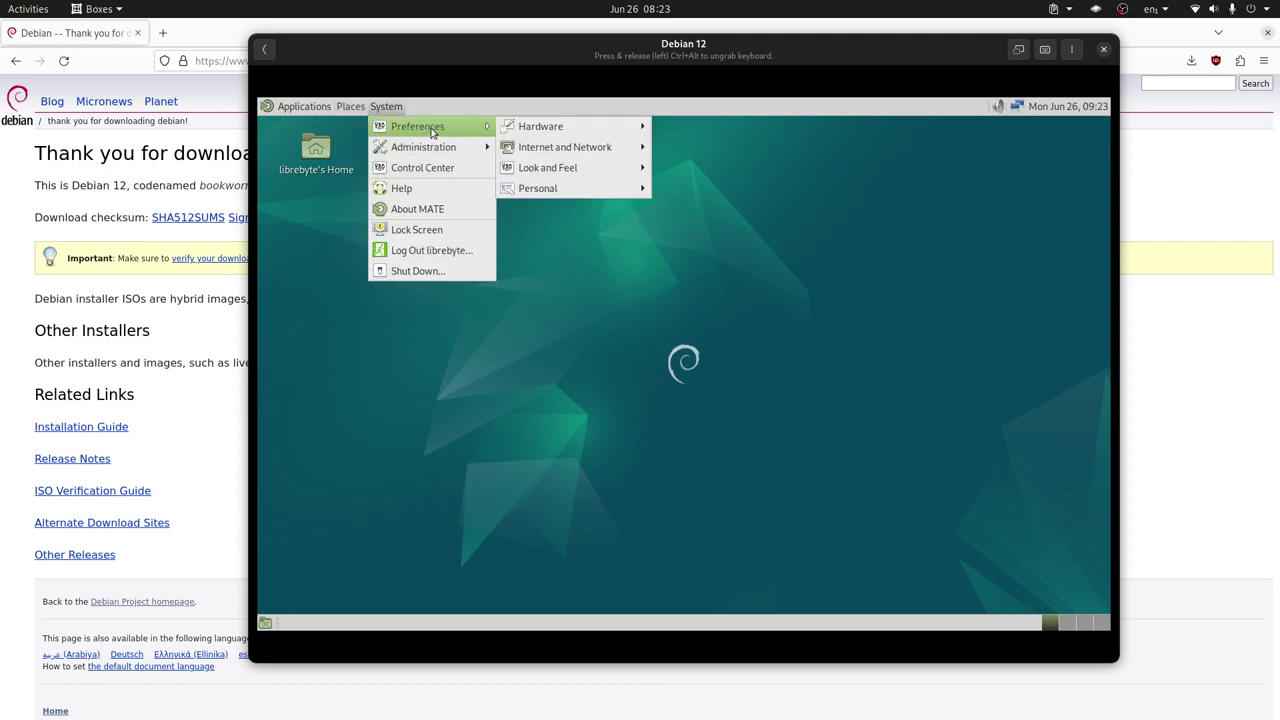
pyautogui.moveTo(576, 177)
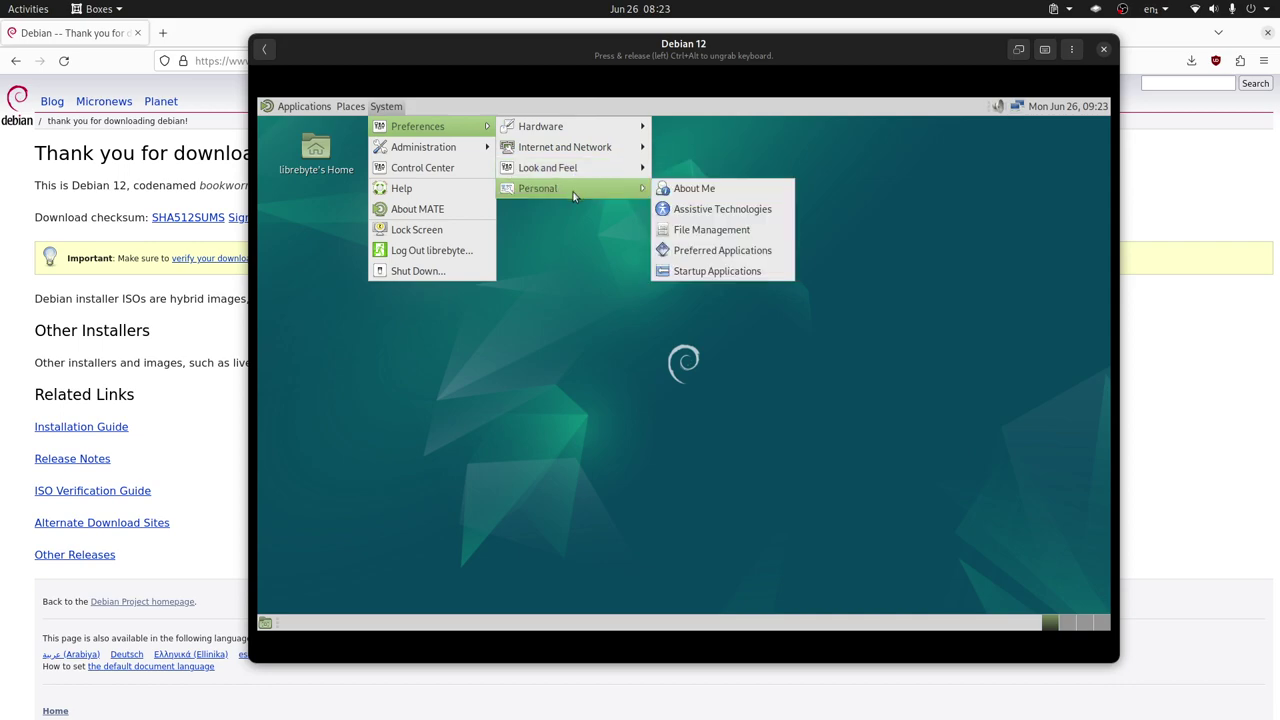
# Set the guest display to 1920 x 1080, keep it, close Monitors, and go fullscreen
pyautogui.moveTo(569, 131)
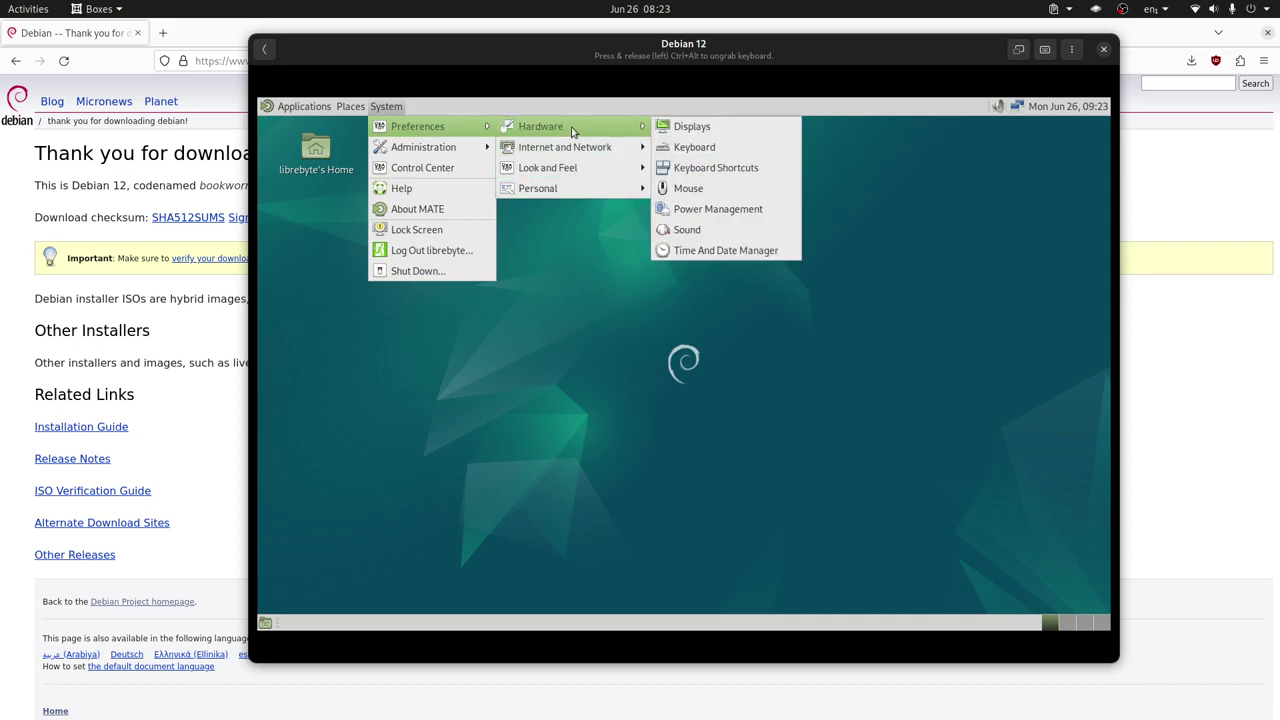
pyautogui.click(692, 127)
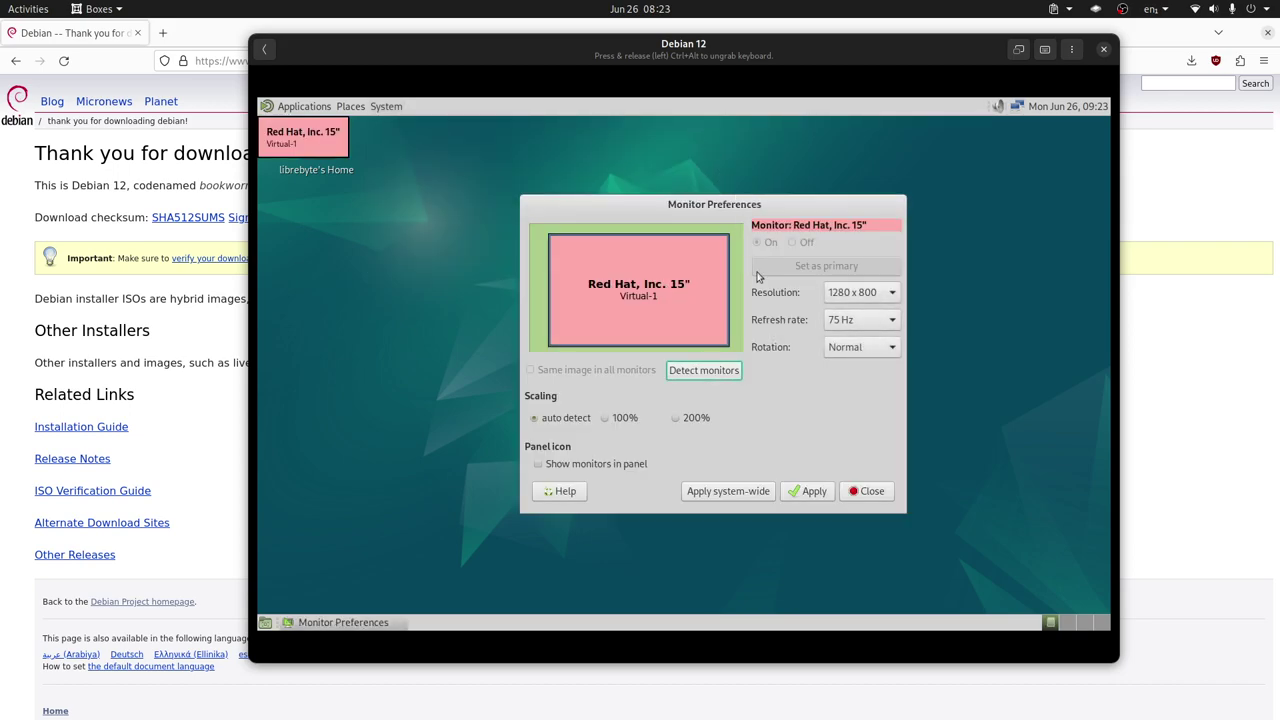
pyautogui.click(876, 297)
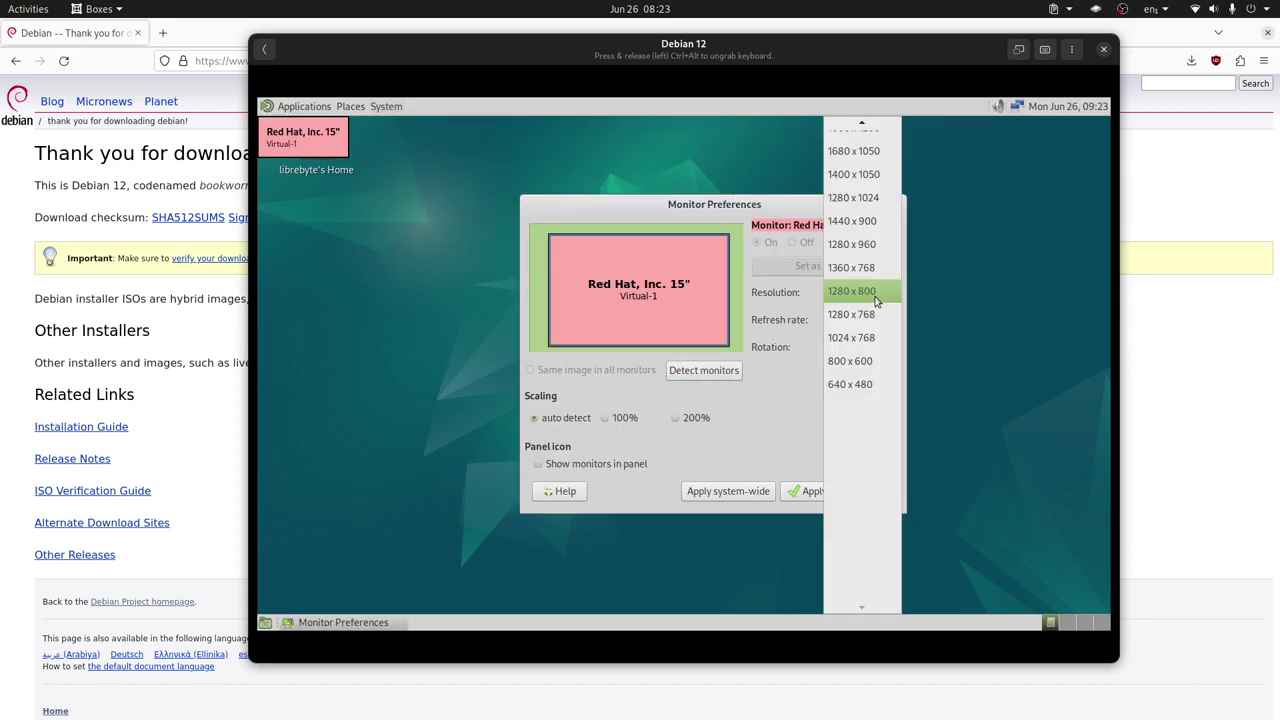
pyautogui.scroll(1, 870, 336)
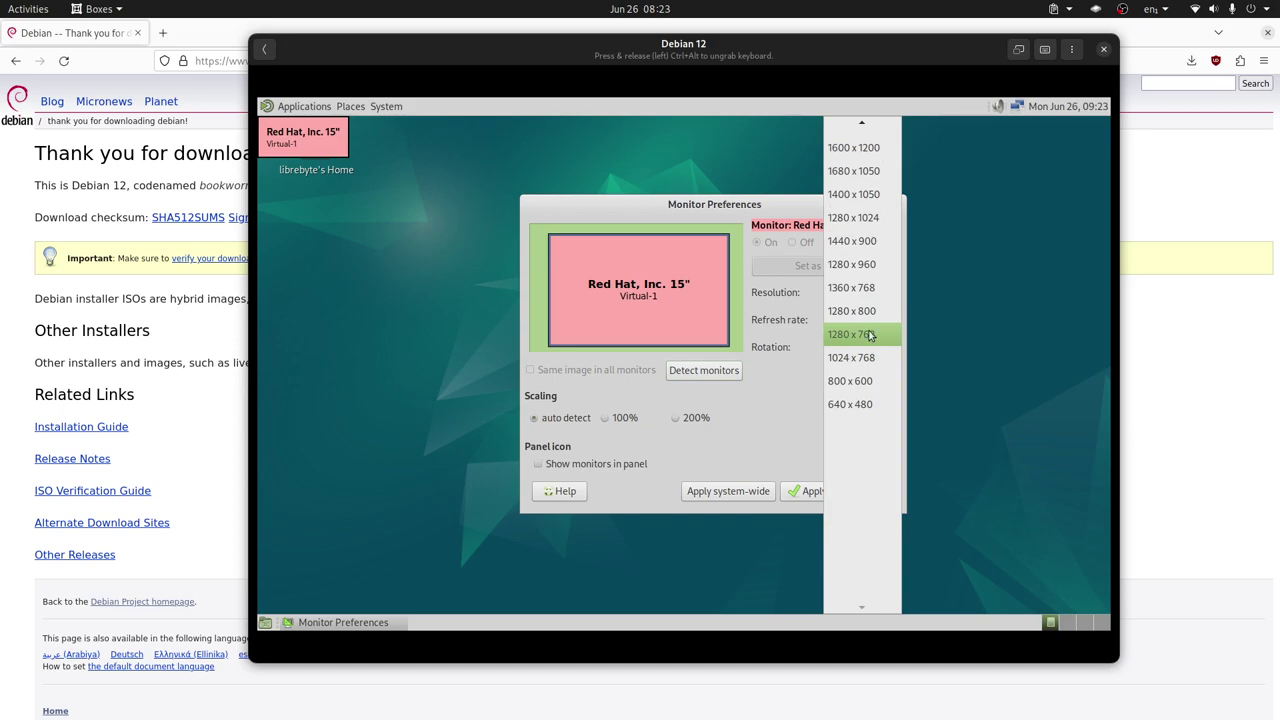
pyautogui.scroll(3, 870, 336)
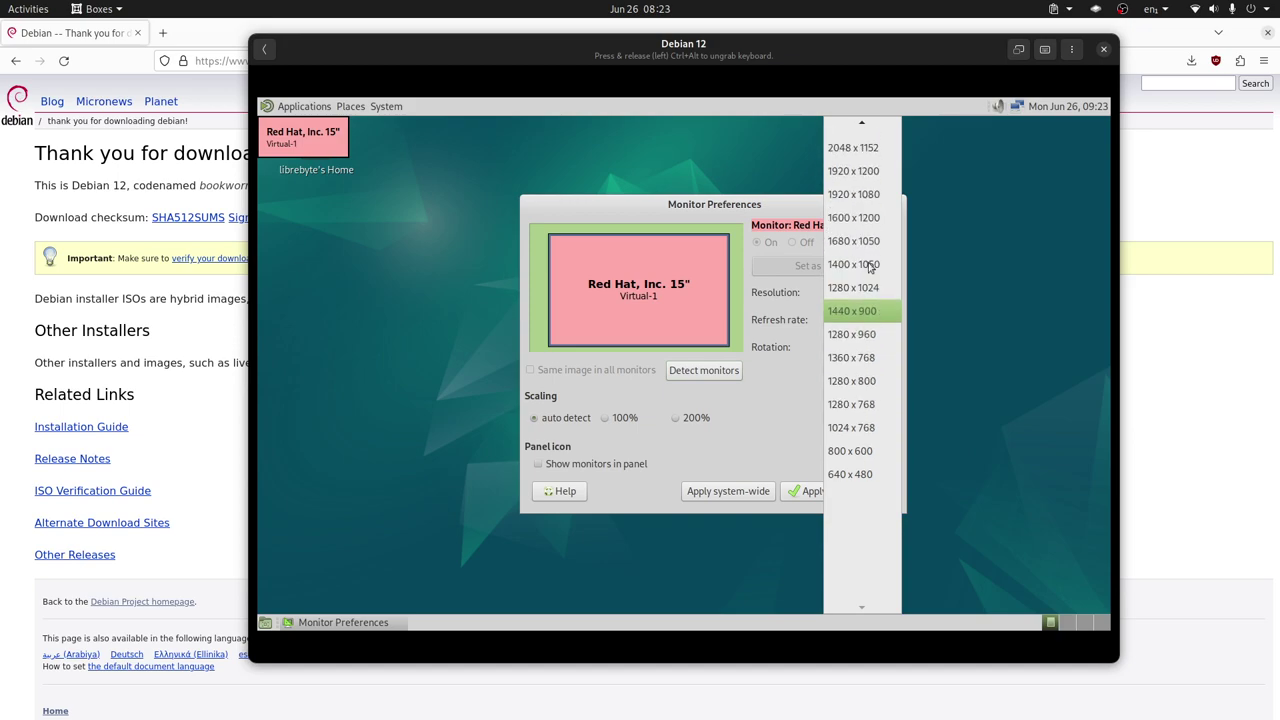
pyautogui.click(858, 194)
pyautogui.click(808, 491)
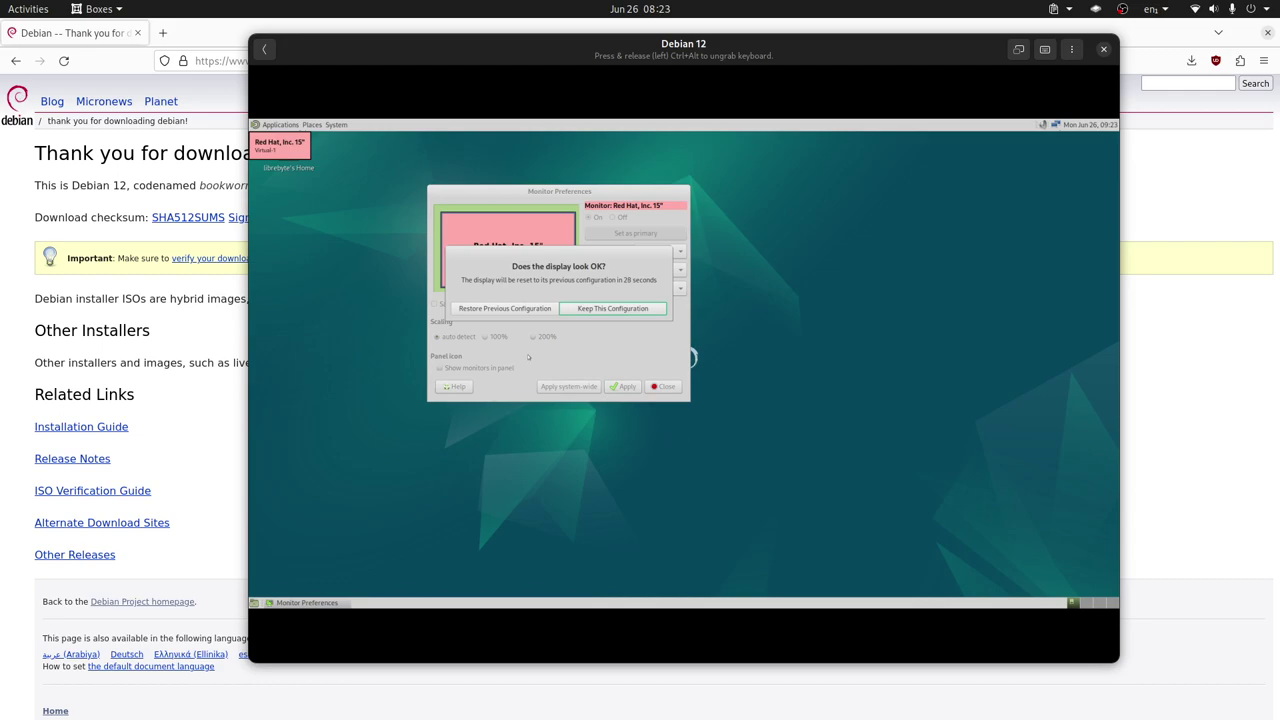
pyautogui.click(615, 311)
pyautogui.click(620, 389)
pyautogui.click(622, 312)
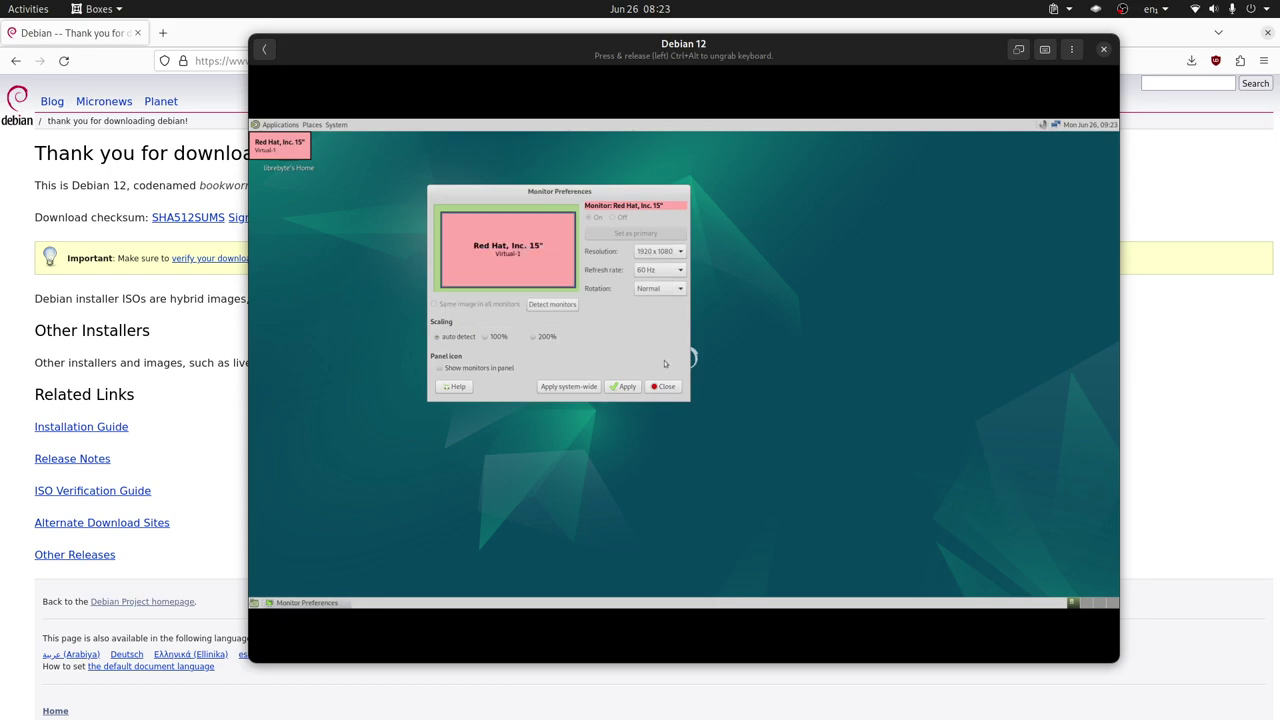
pyautogui.click(667, 387)
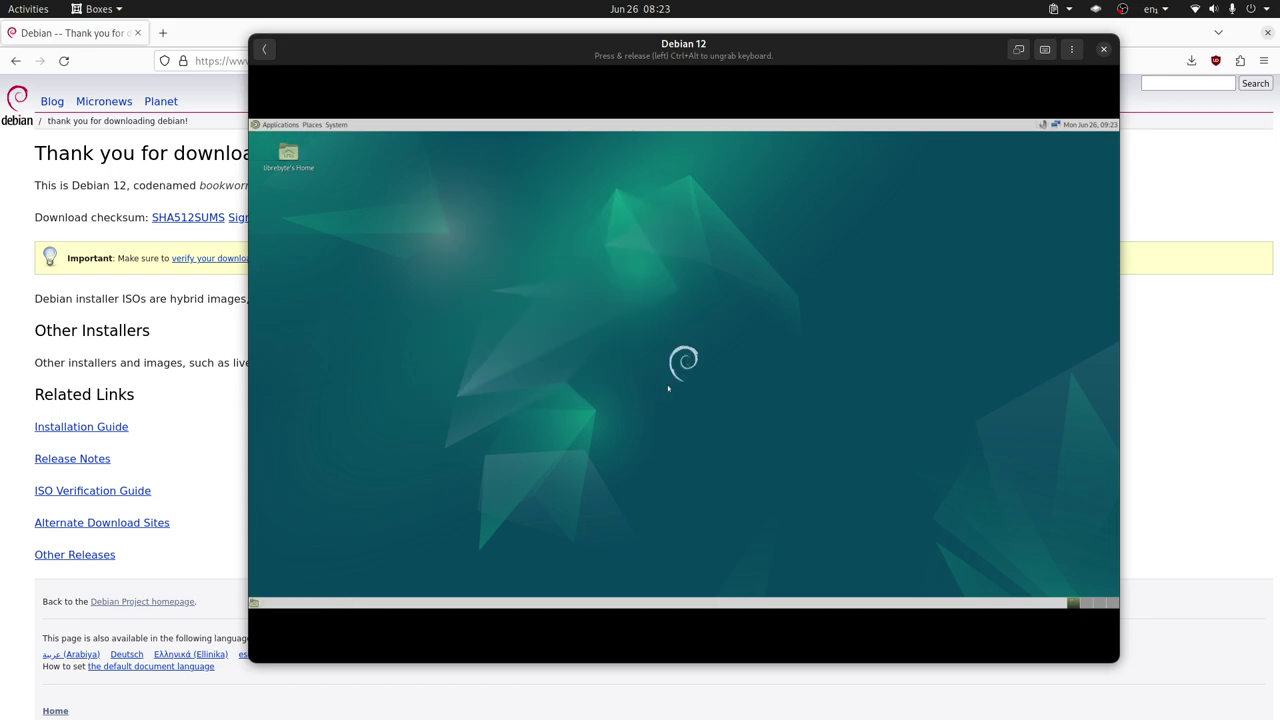
pyautogui.click(1019, 49)
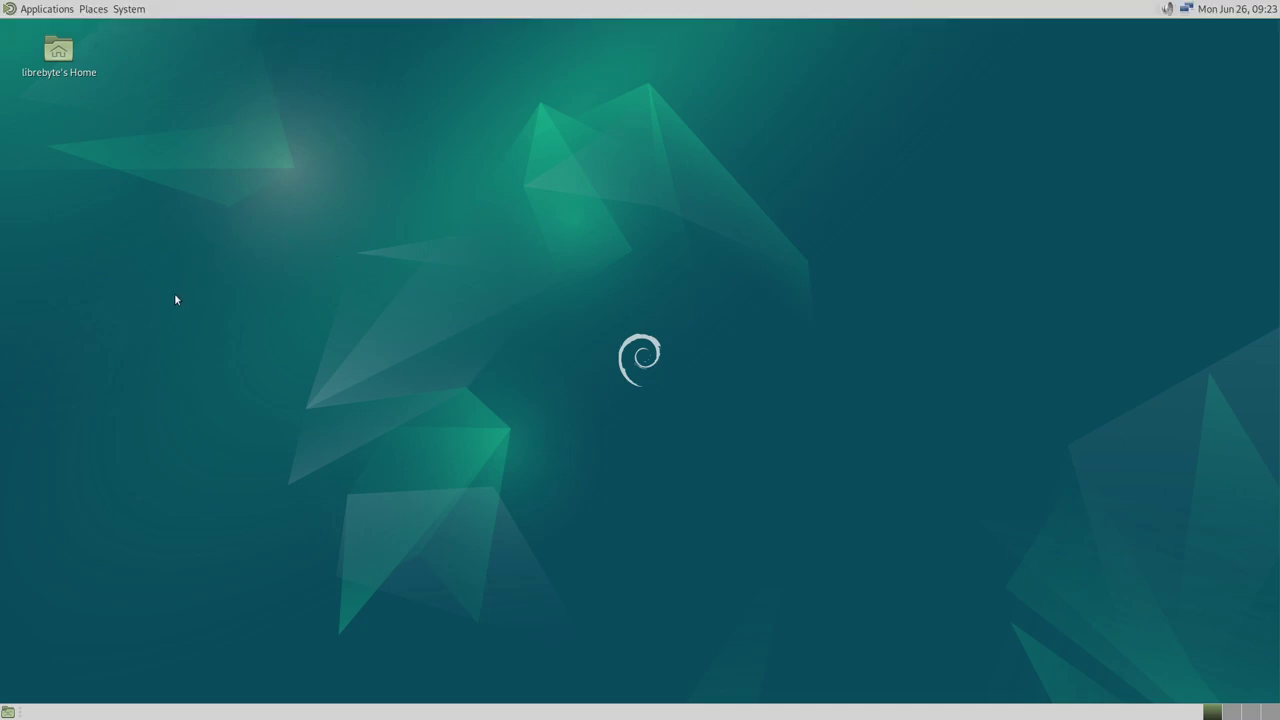
# Browse the fullscreen guest's Applications, Places and System menus, then close them
pyautogui.click(40, 9)
pyautogui.moveTo(93, 9)
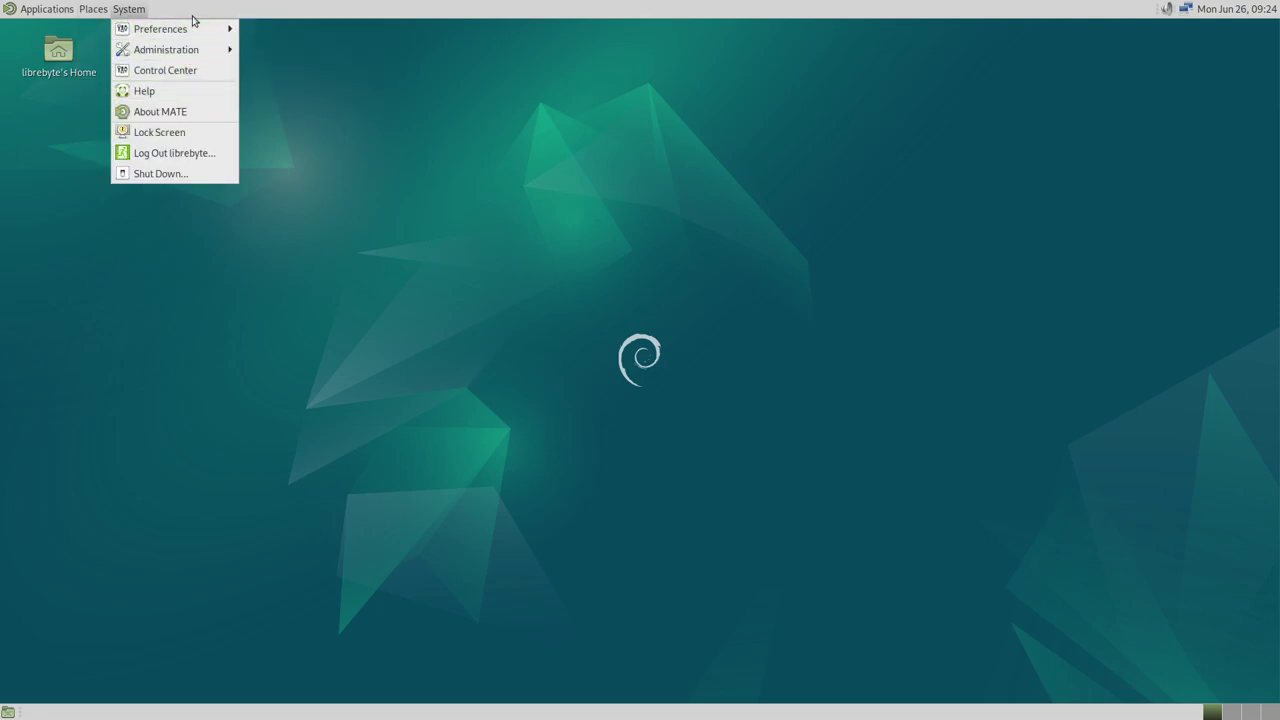
pyautogui.moveTo(171, 38)
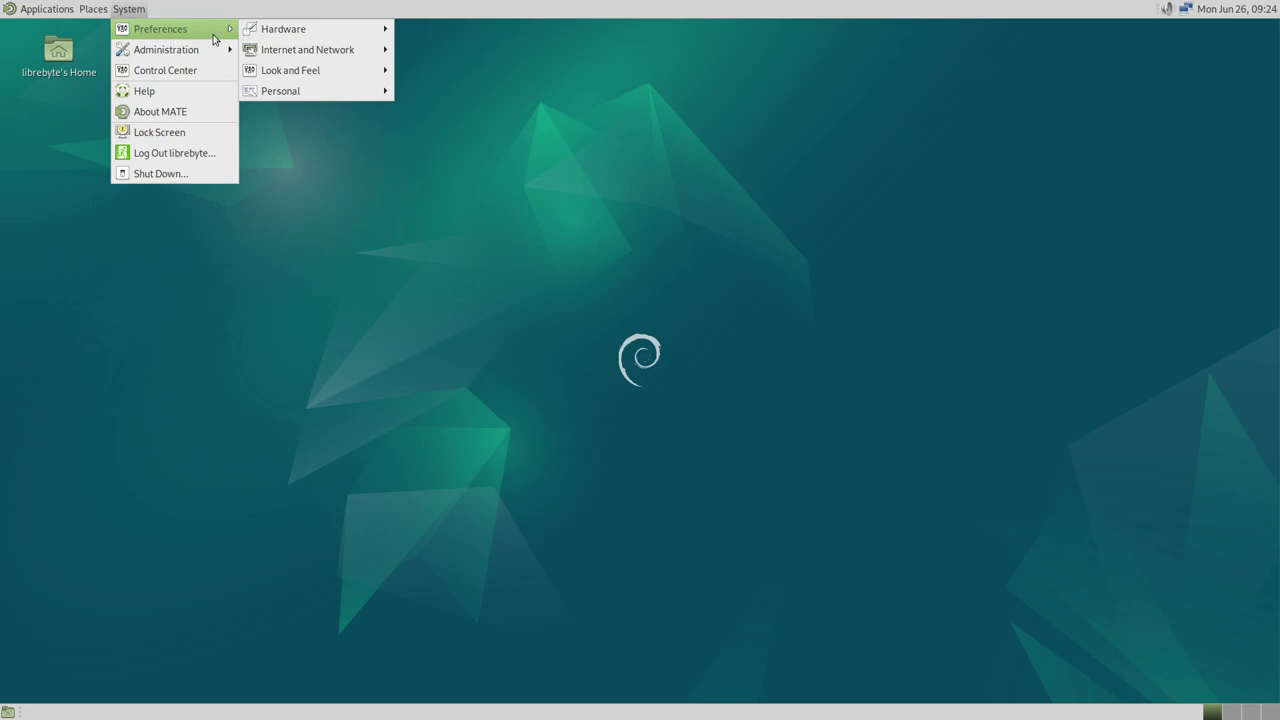
pyautogui.click(385, 212)
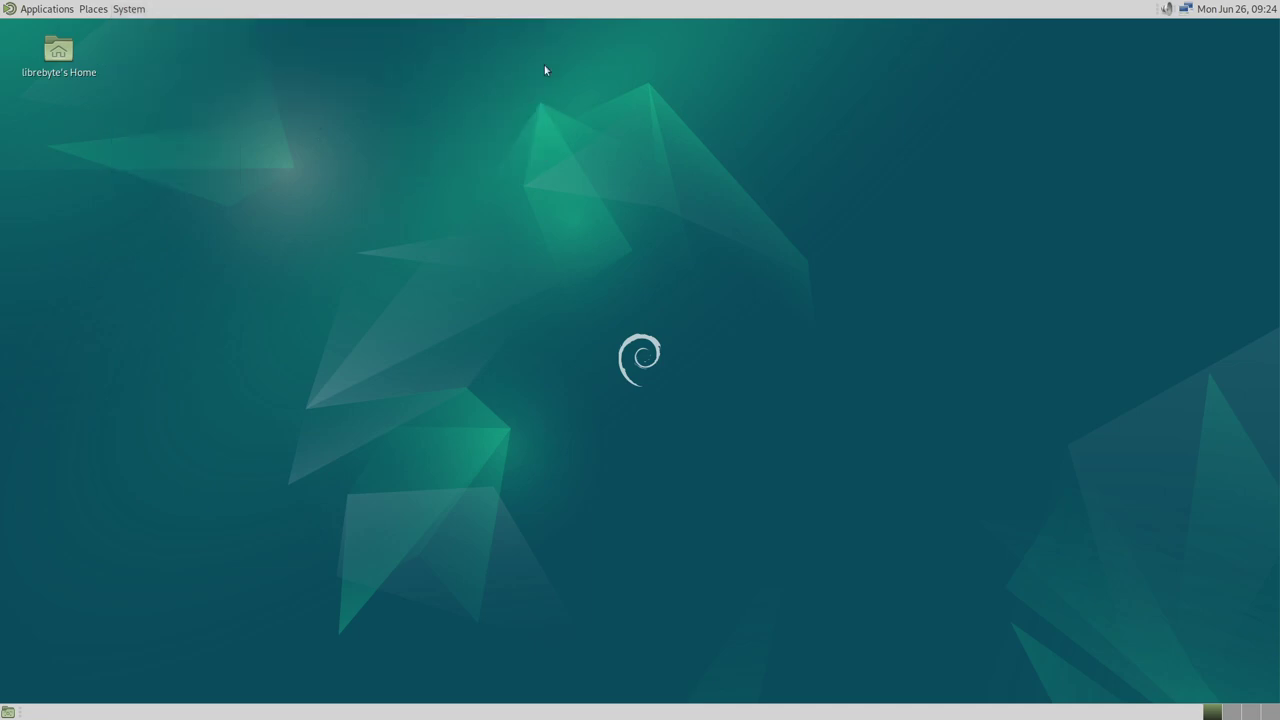
pyautogui.click(1168, 14)
pyautogui.click(1186, 14)
pyautogui.click(1187, 14)
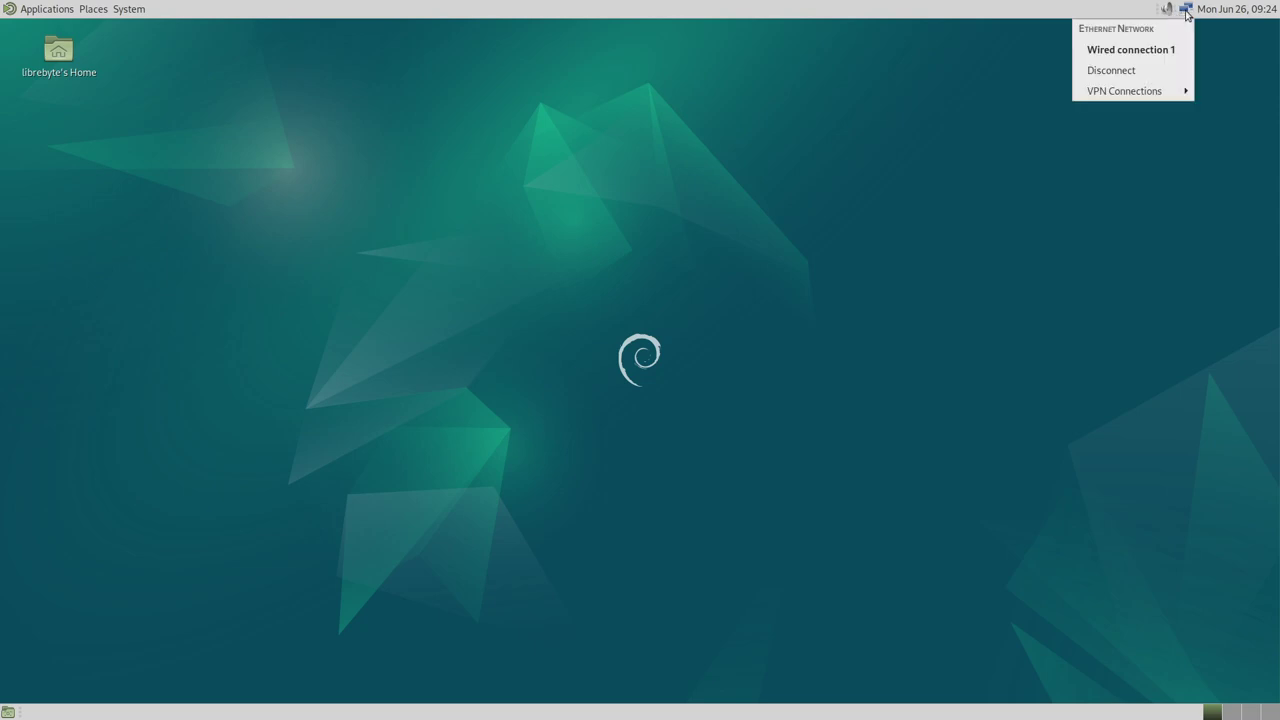
pyautogui.click(1236, 18)
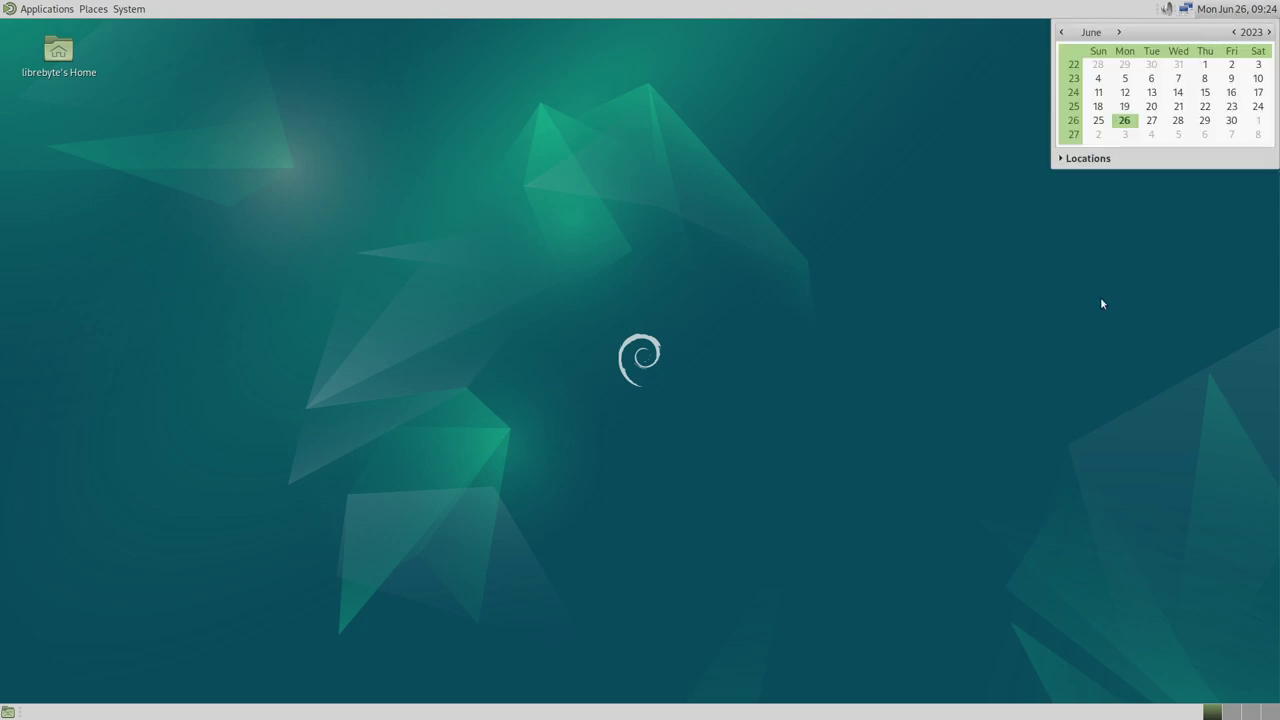
pyautogui.click(1208, 16)
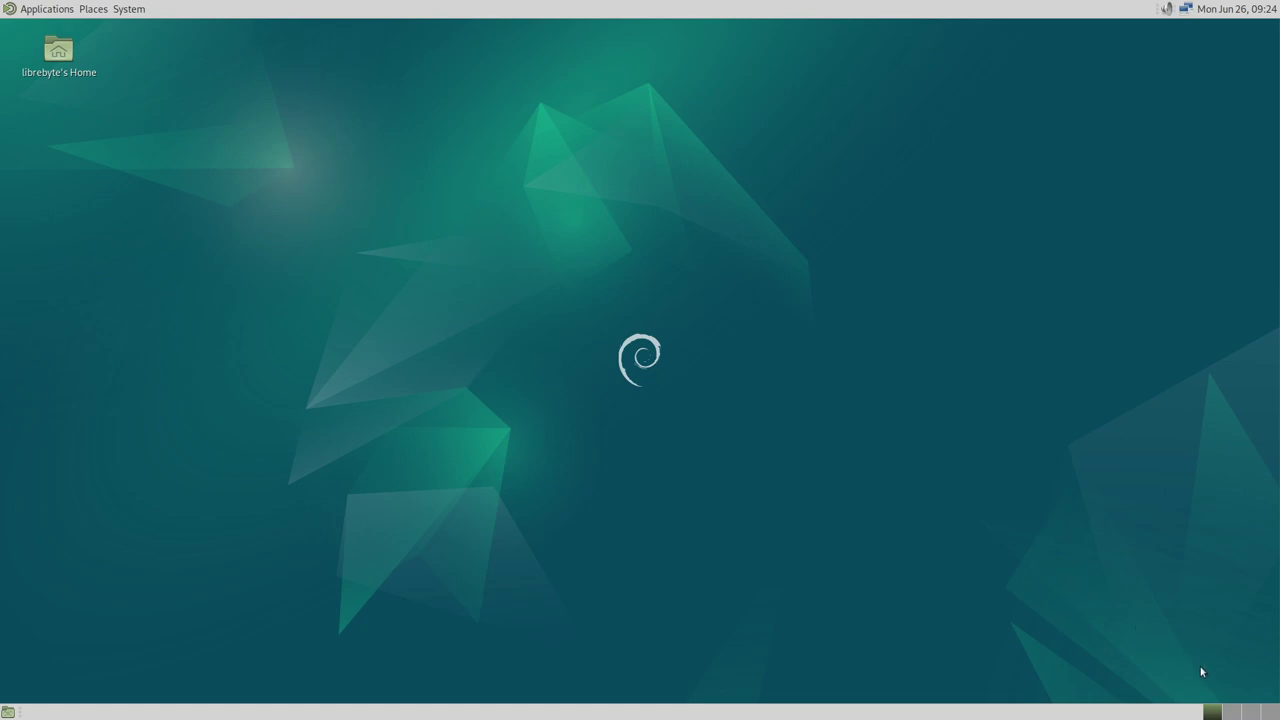
pyautogui.click(1223, 712)
# Open and close the Applications menu, then reopen it to the Accessories submenu
pyautogui.click(35, 10)
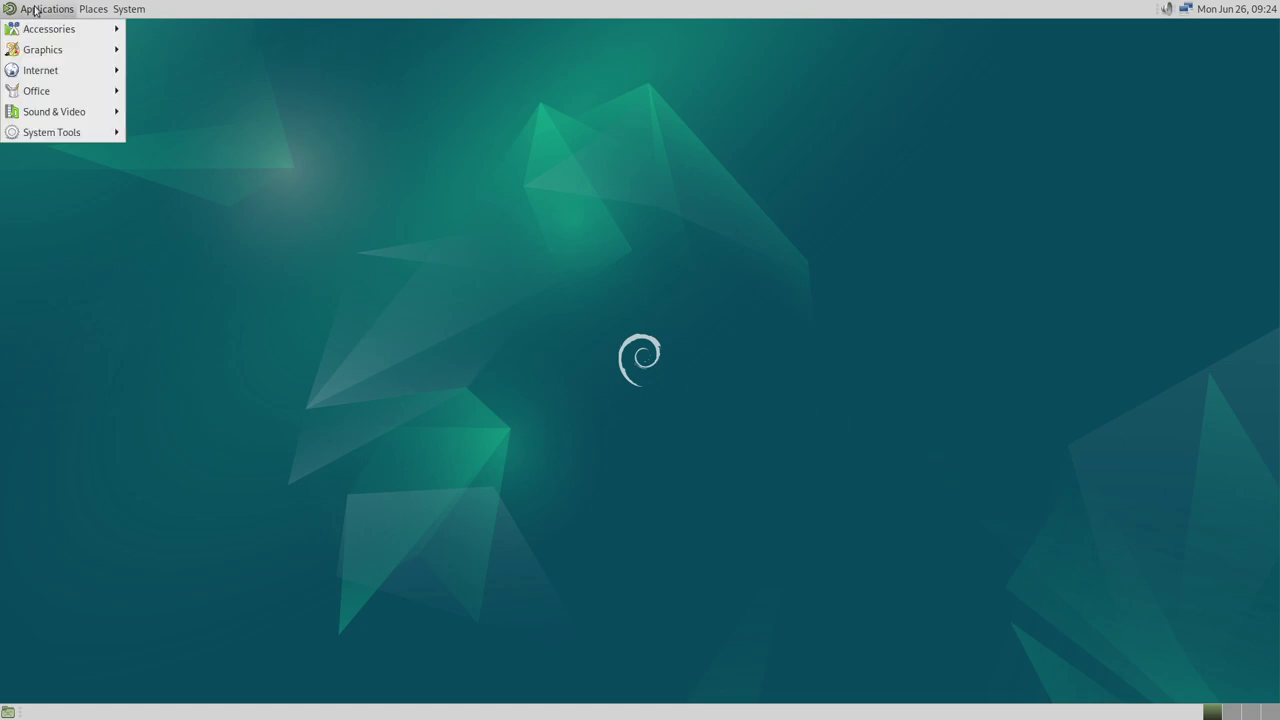
pyautogui.moveTo(27, 28)
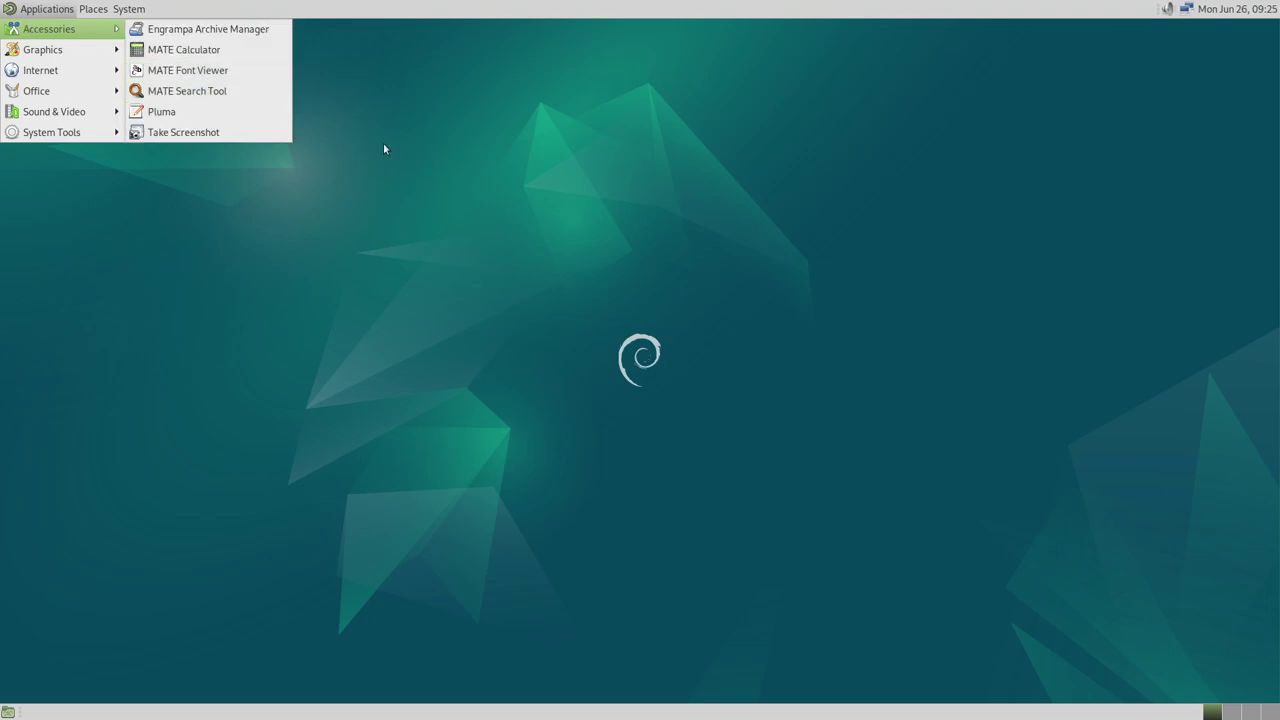
pyautogui.click(491, 185)
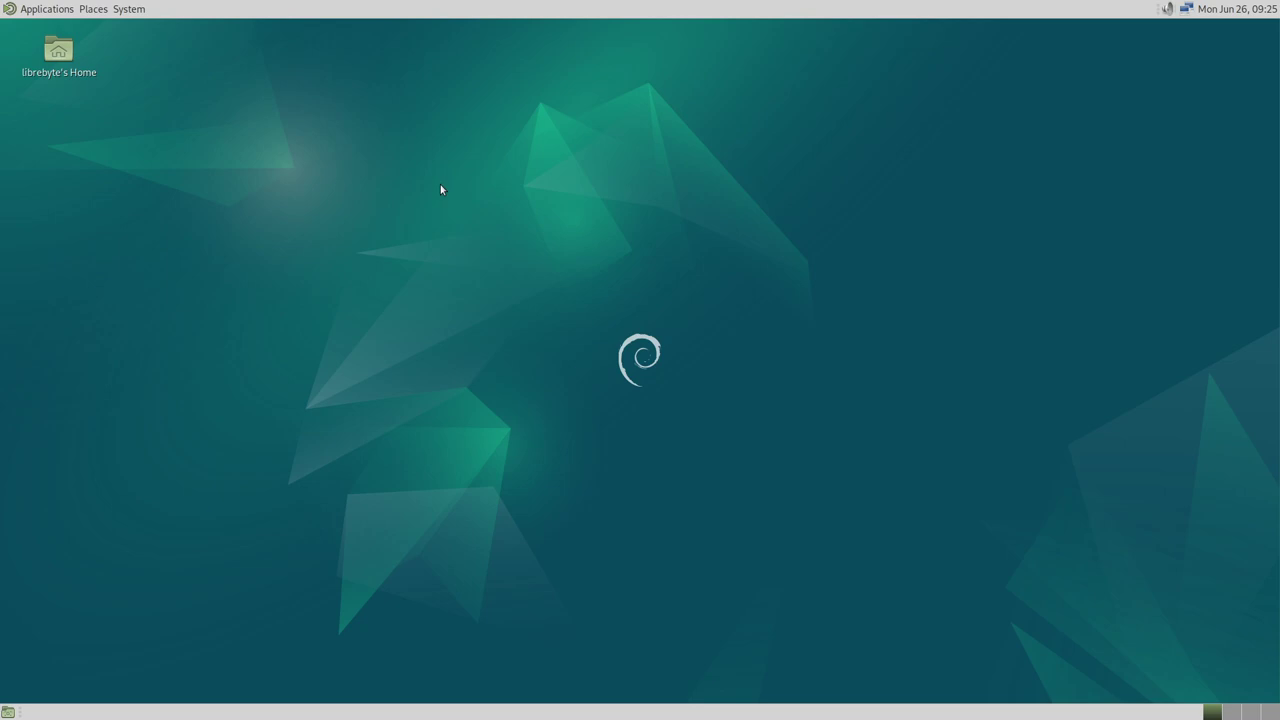
pyautogui.click(31, 9)
pyautogui.moveTo(47, 35)
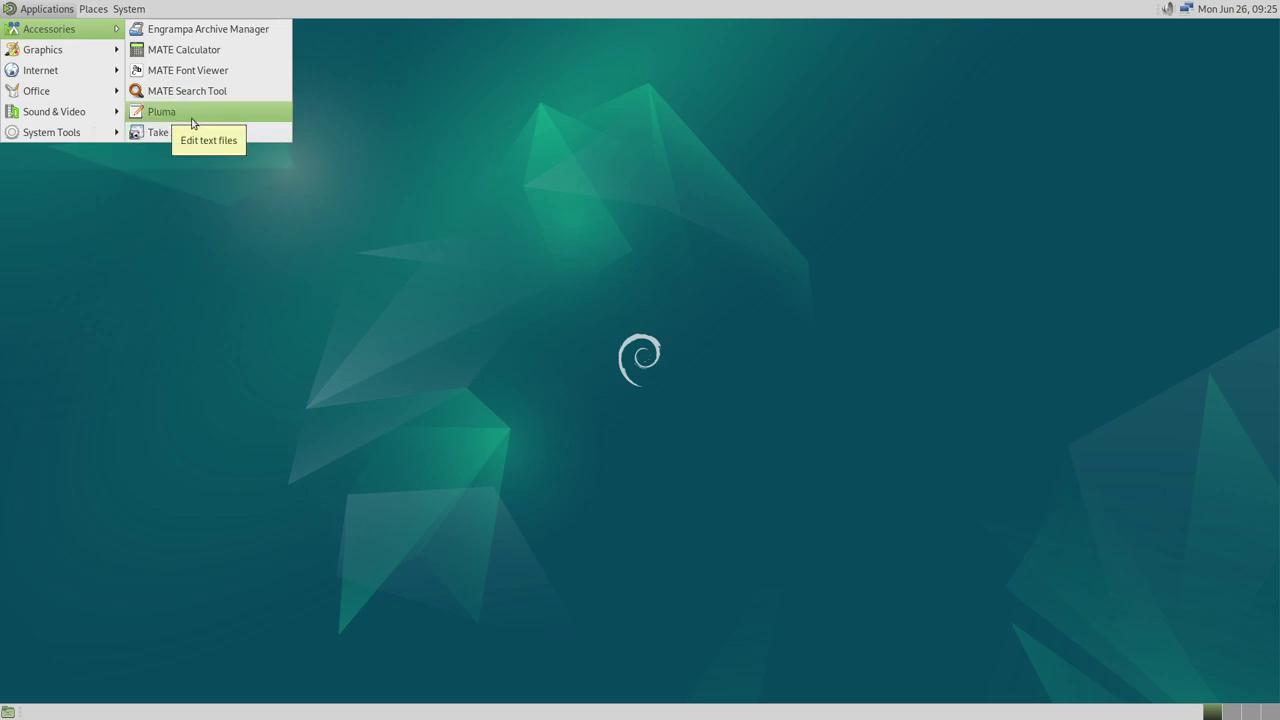
# Launch Pluma and view its Help > About version details
pyautogui.click(193, 122)
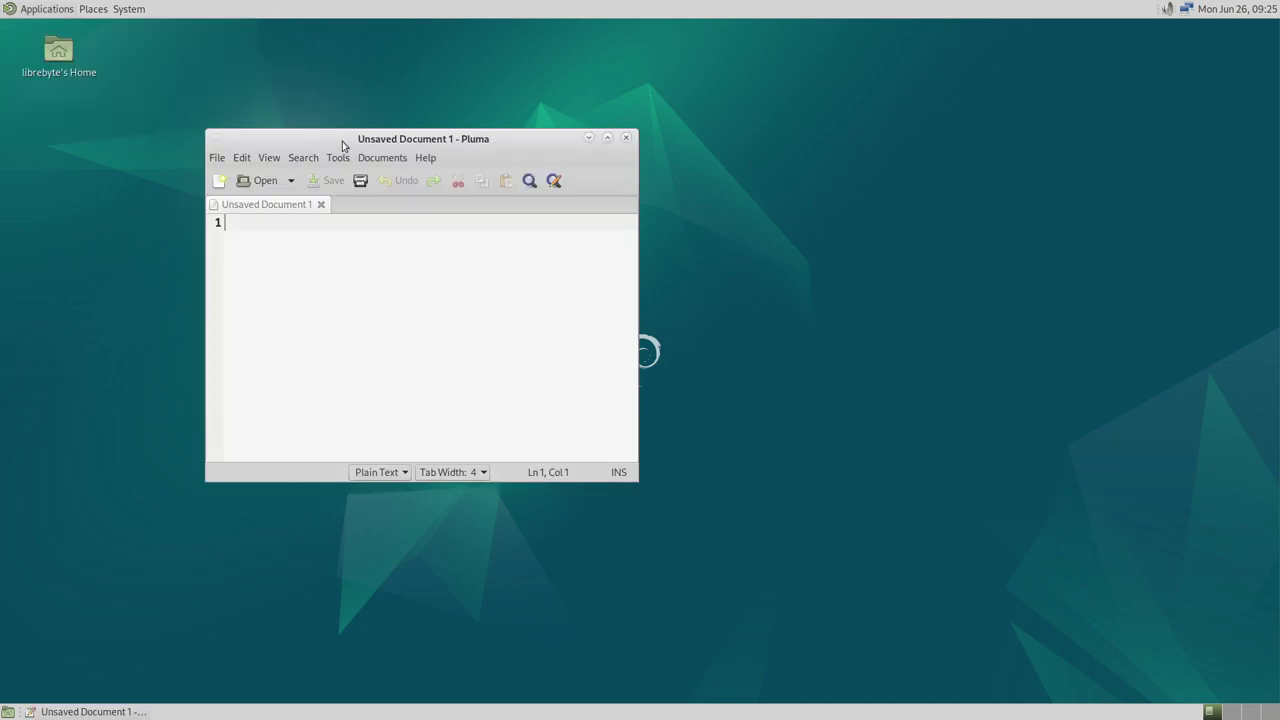
pyautogui.click(426, 158)
pyautogui.click(453, 198)
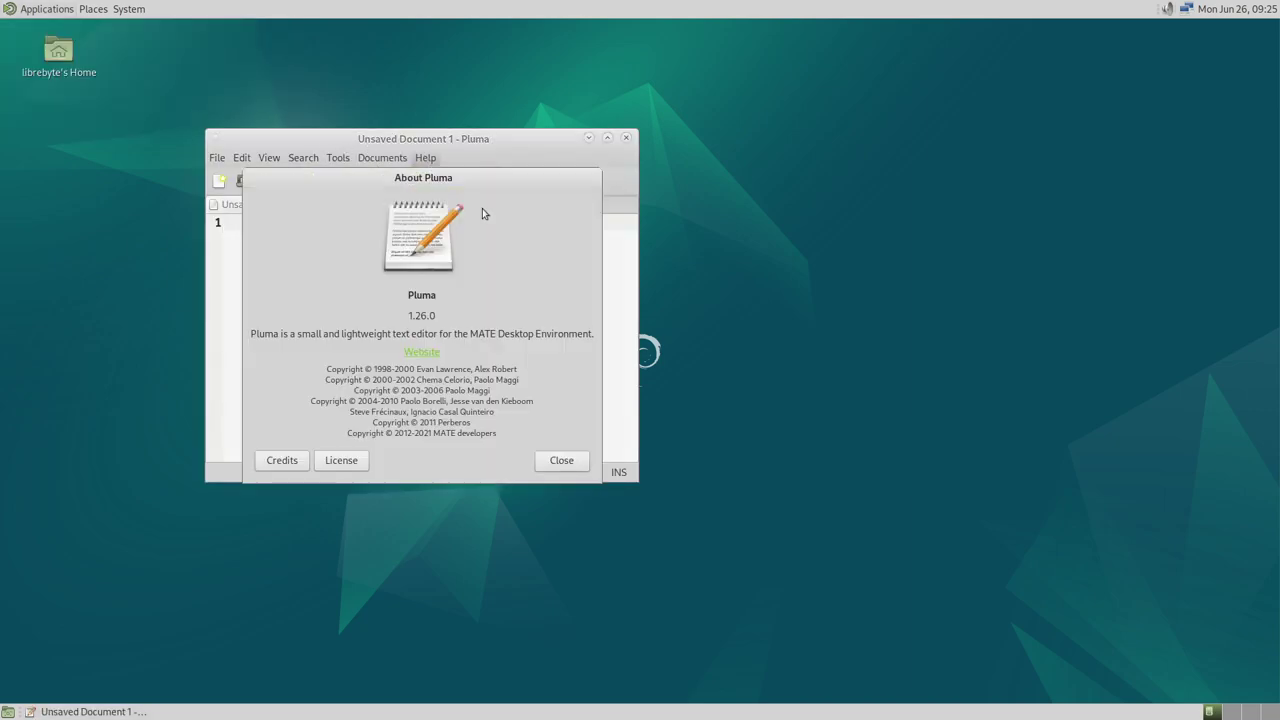
pyautogui.click(582, 470)
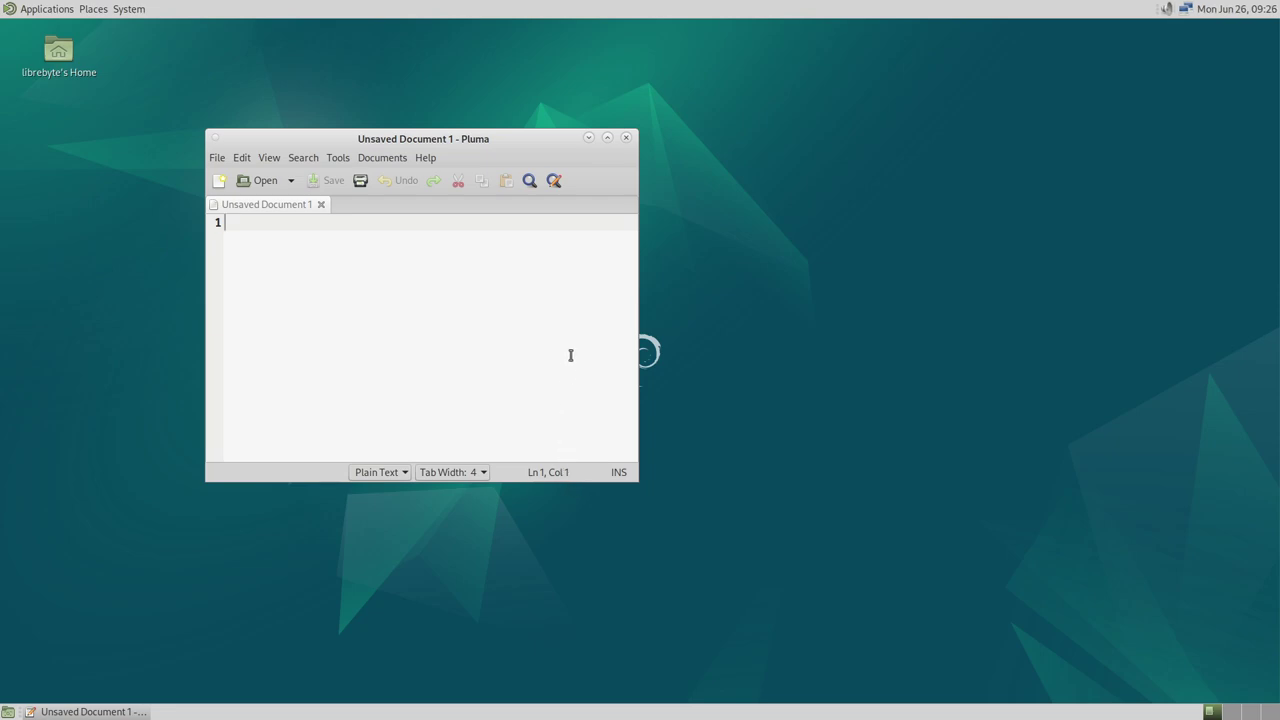
# Maximize the Pluma window to fill the guest desktop
pyautogui.click(425, 158)
pyautogui.click(480, 234)
pyautogui.click(607, 137)
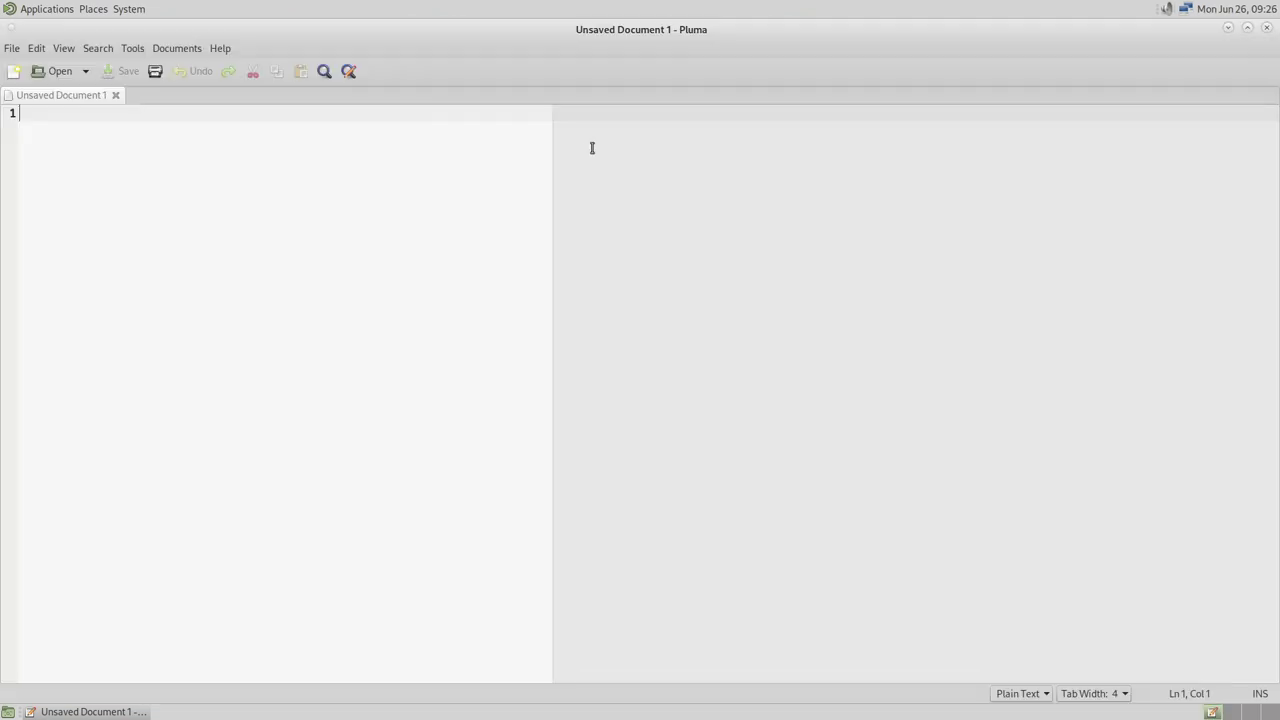
pyautogui.click(35, 10)
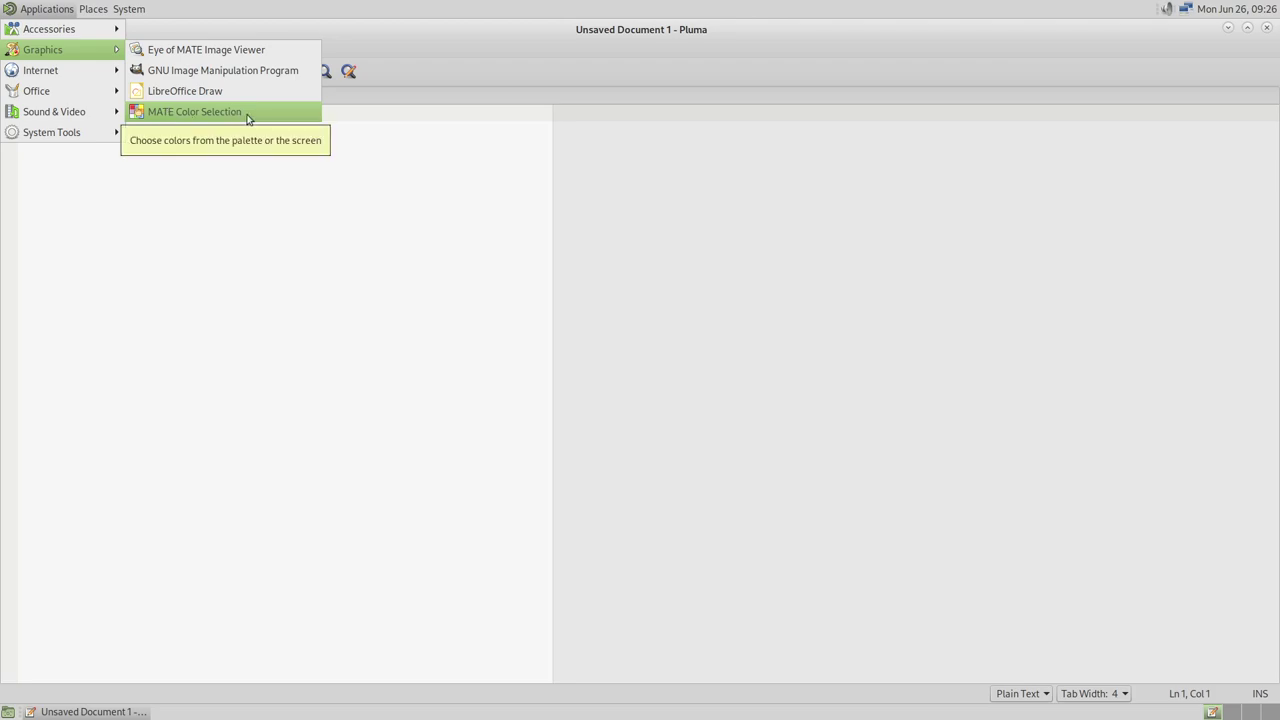
# Launch MATE Color Selection, sample the grey #CECECE from Pluma's editor area, and close it
pyautogui.click(246, 113)
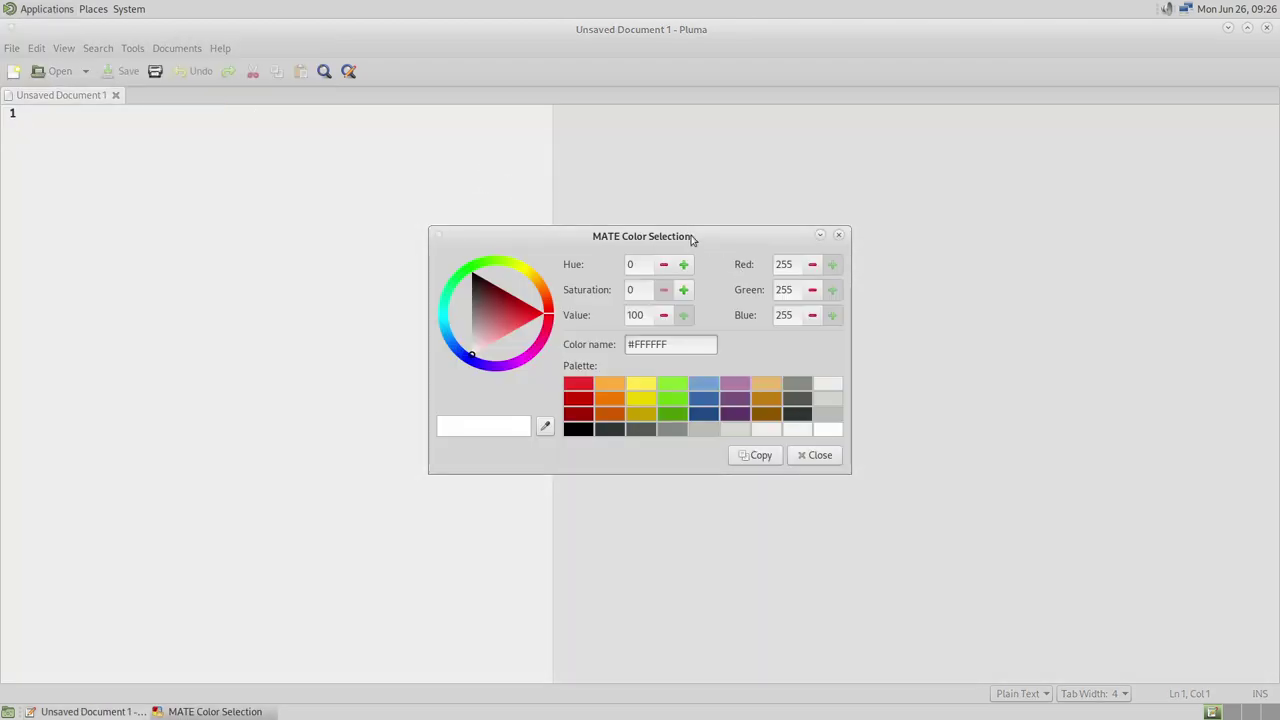
pyautogui.moveTo(683, 231); pyautogui.dragTo(746, 204)
pyautogui.click(607, 395)
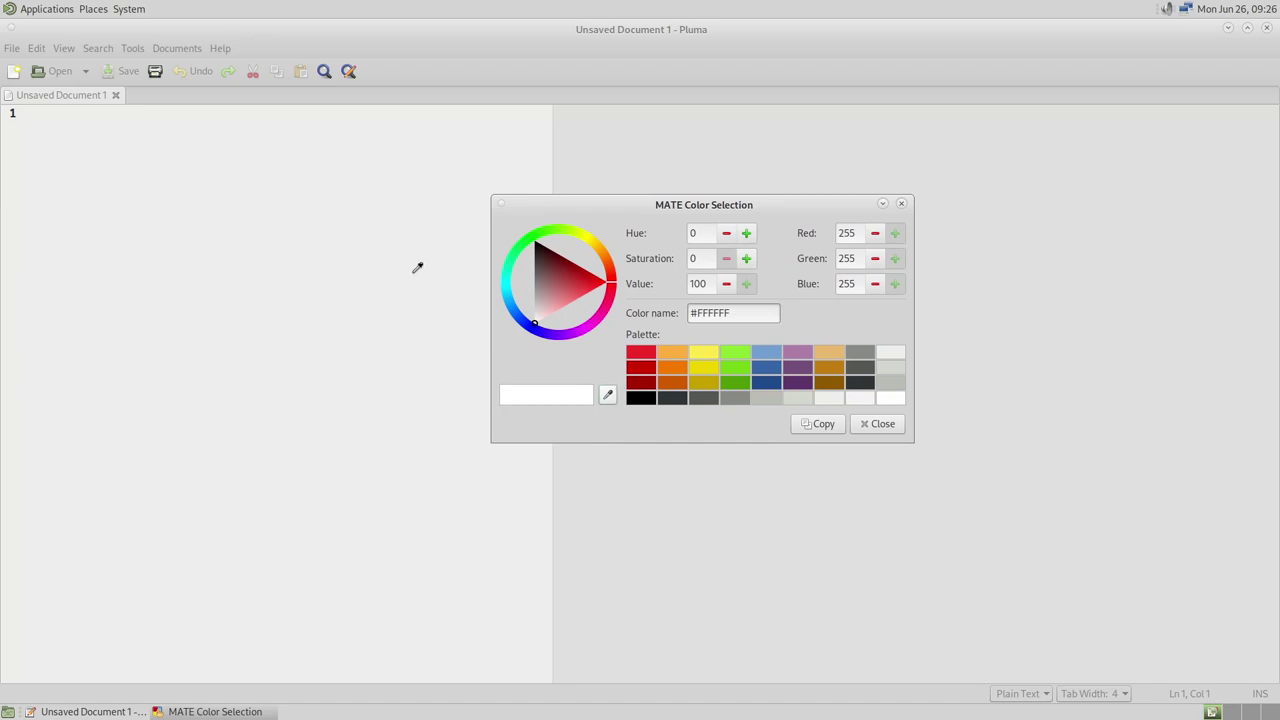
pyautogui.click(545, 47)
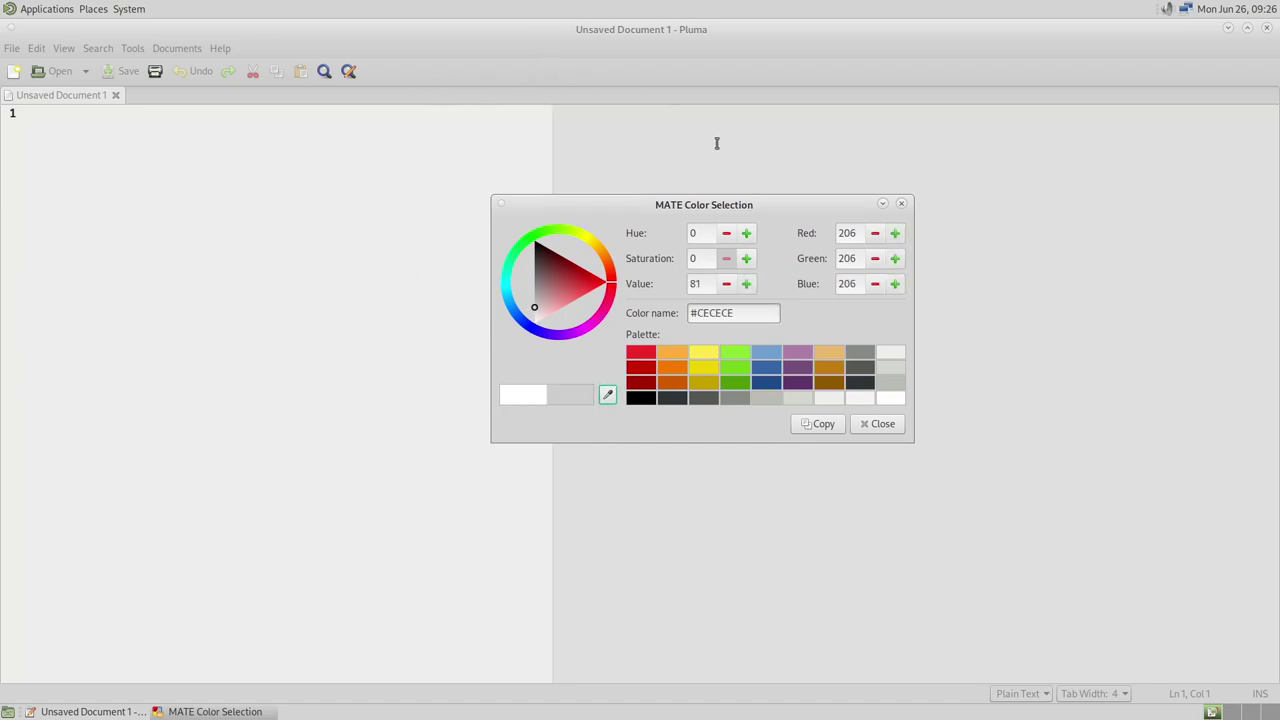
pyautogui.click(870, 430)
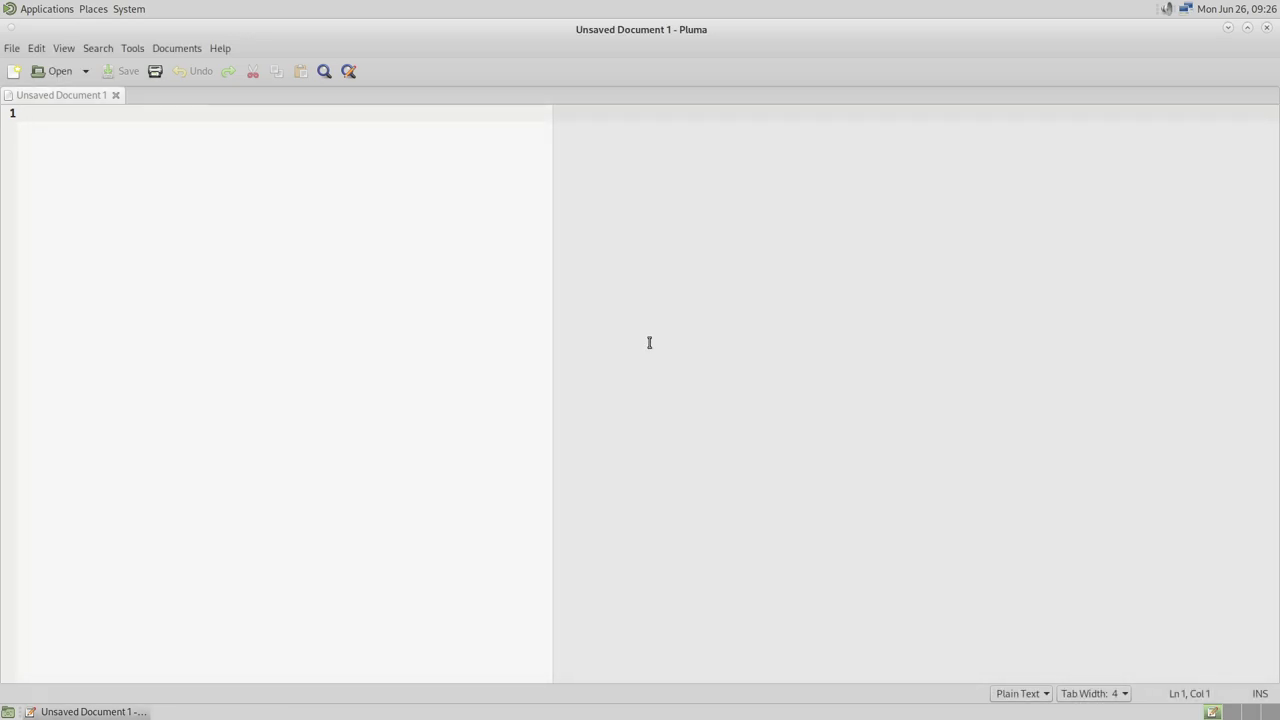
# Launch LibreOffice Writer from Office, dismissing the Tip of the Day and first-run notice
pyautogui.click(32, 9)
pyautogui.moveTo(47, 100)
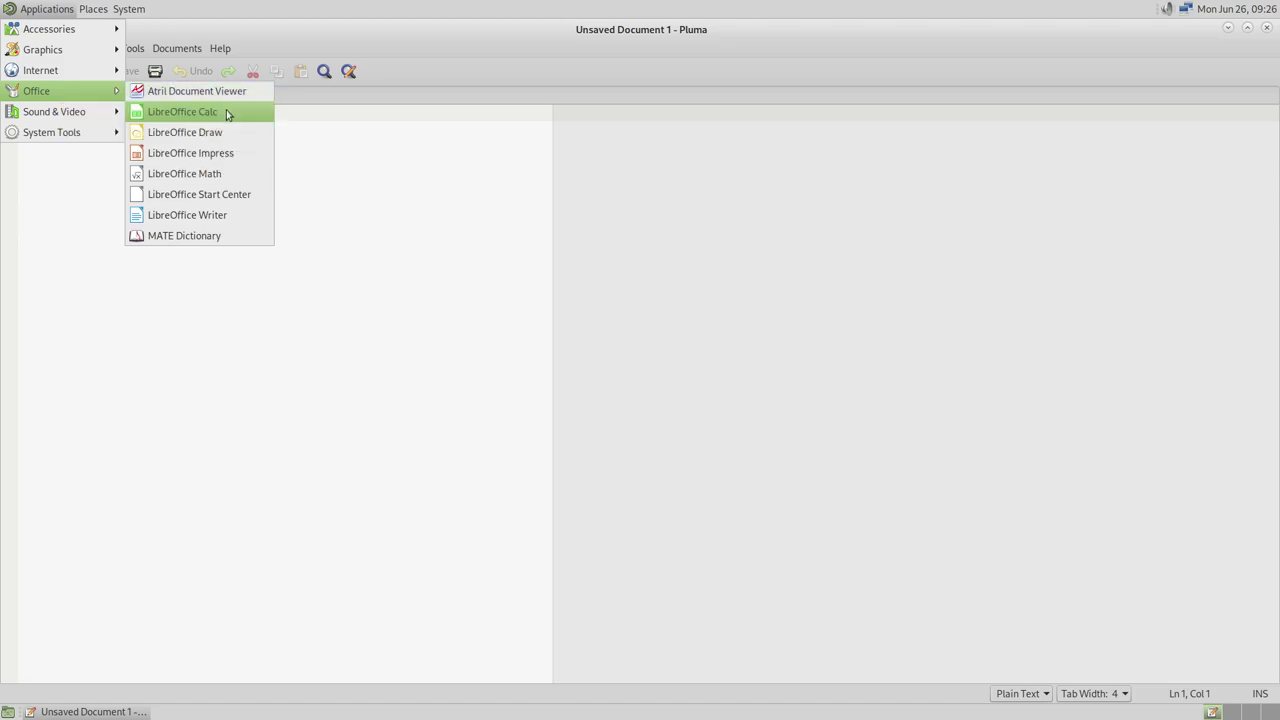
pyautogui.click(230, 215)
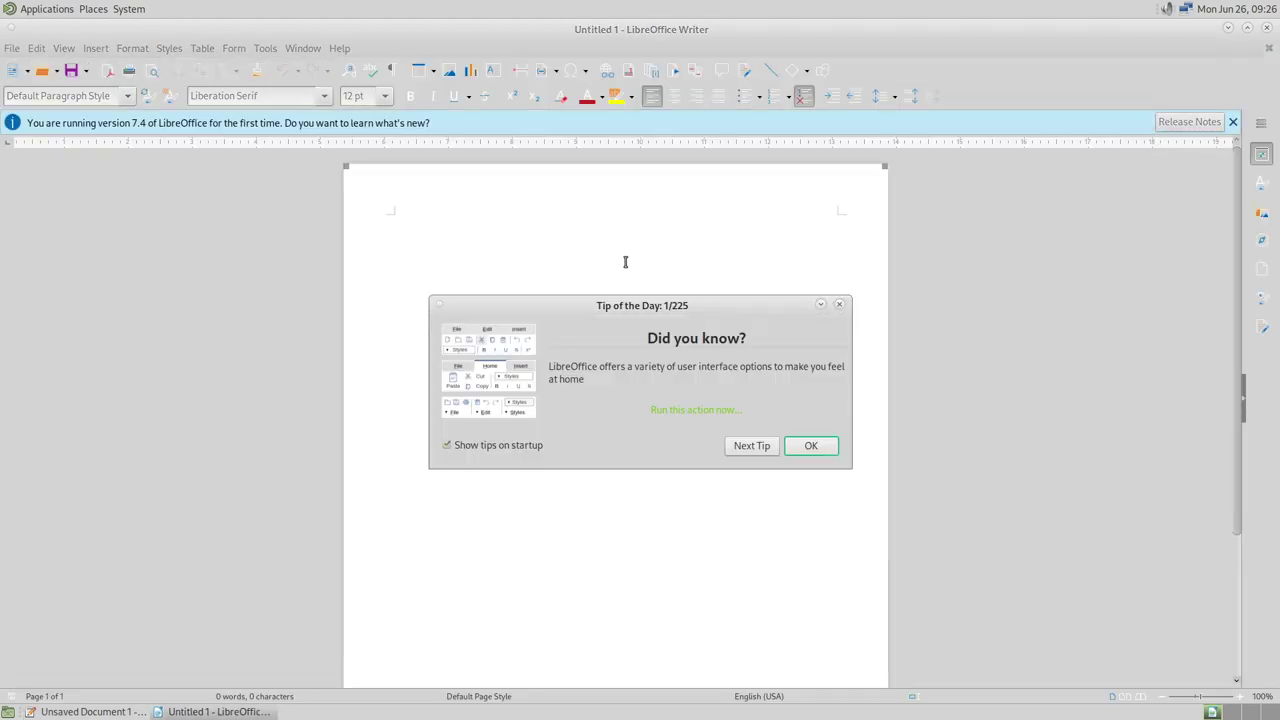
pyautogui.click(811, 445)
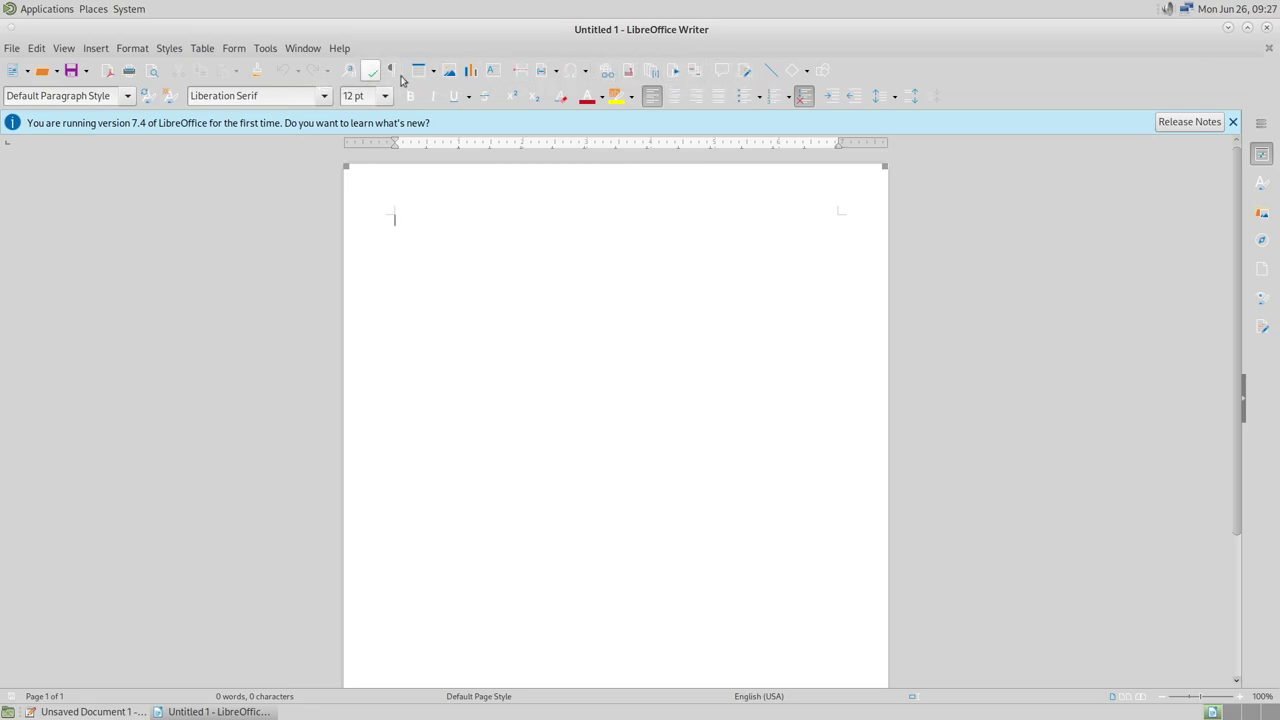
pyautogui.click(1233, 122)
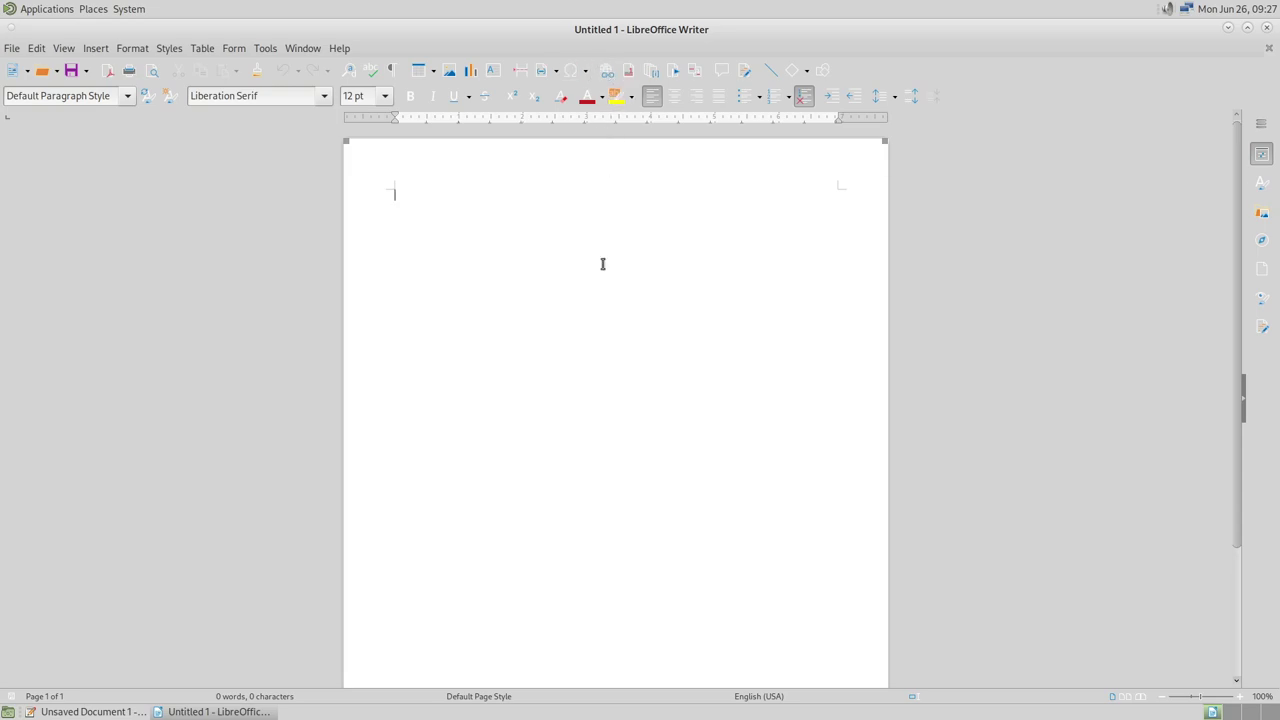
# Switch back to the Pluma text editor with Alt+Tab
pyautogui.hotkey('alt', 'Tab')
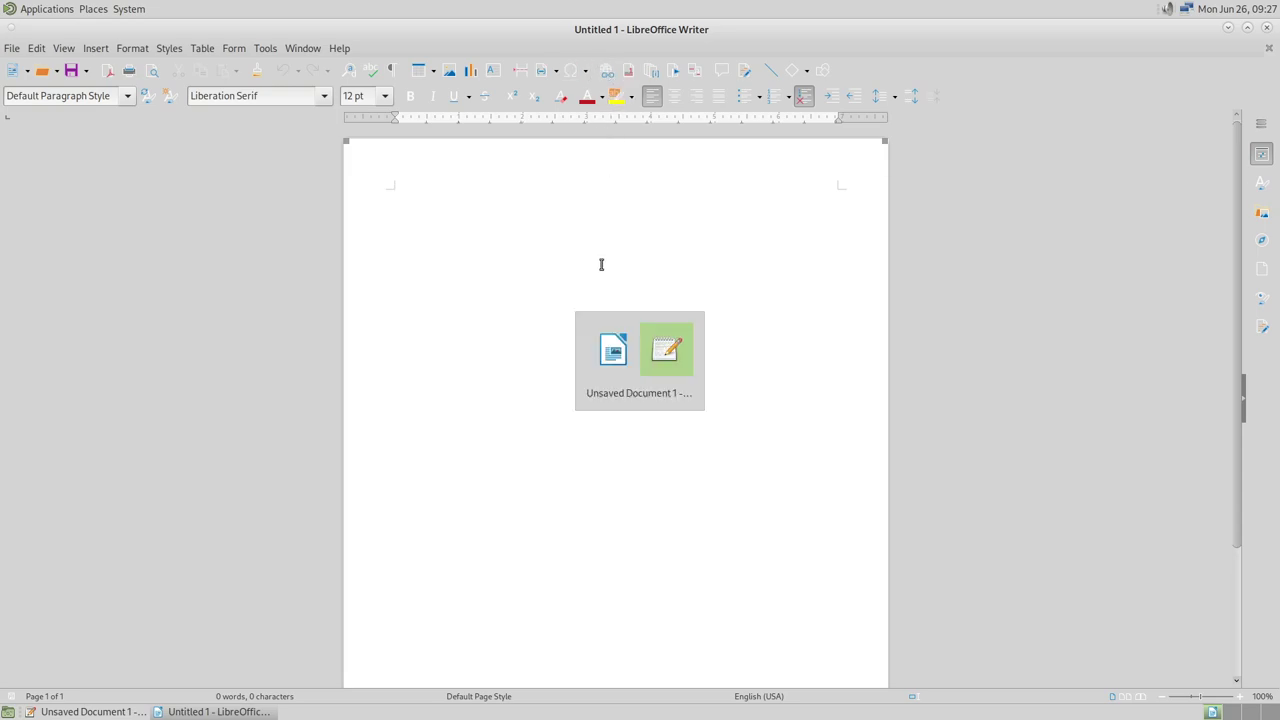
pyautogui.hotkey('alt', 'Tab')
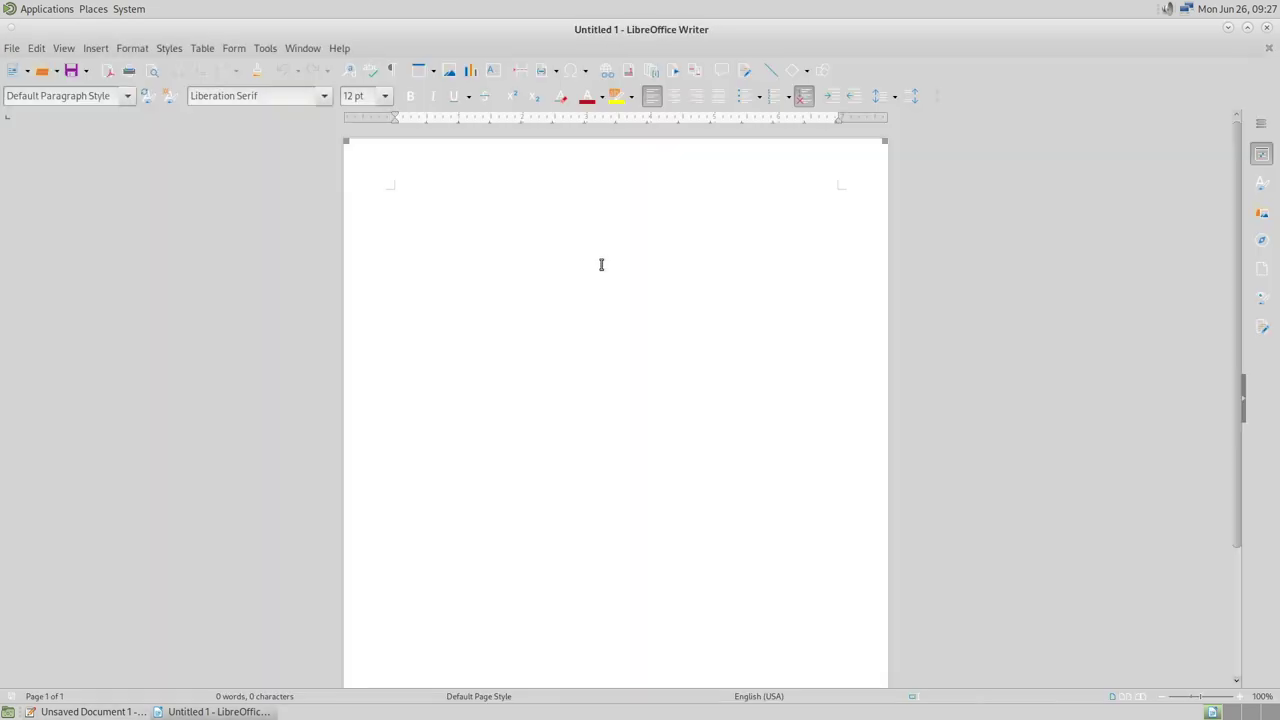
pyautogui.hotkey('alt', 'Tab')
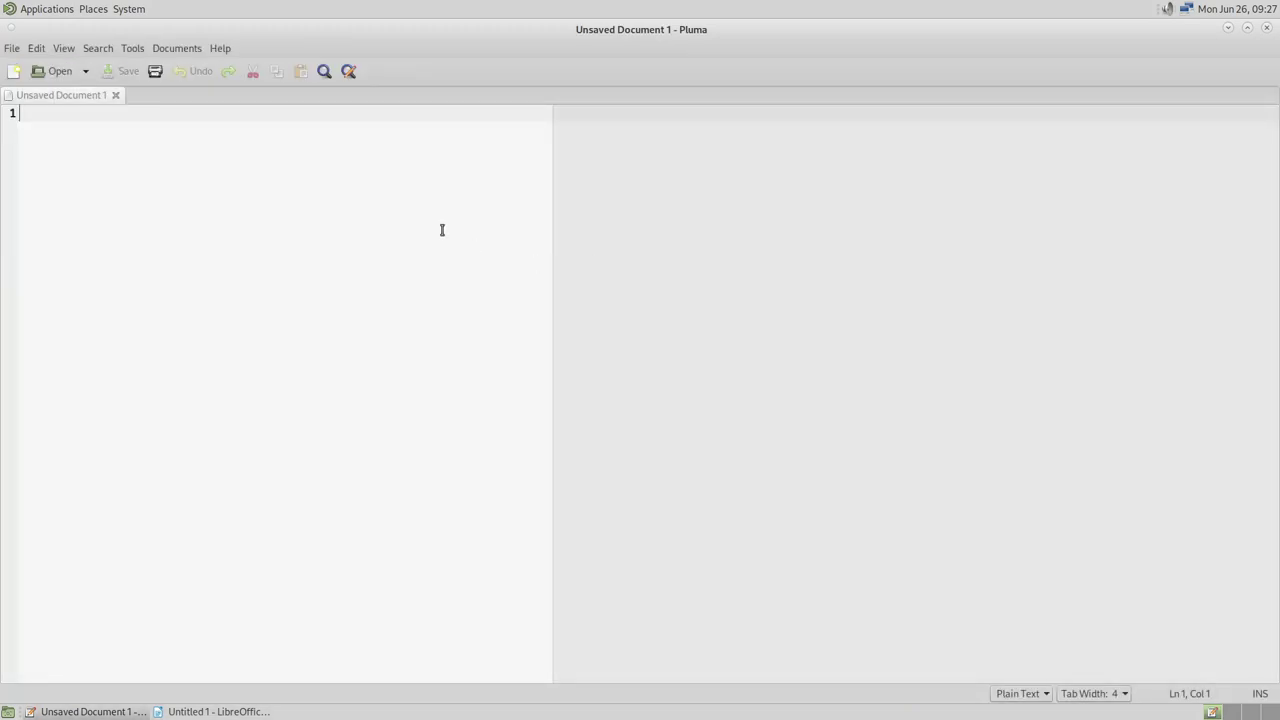
# Launch Caja from System Tools and maximize its window
pyautogui.click(60, 12)
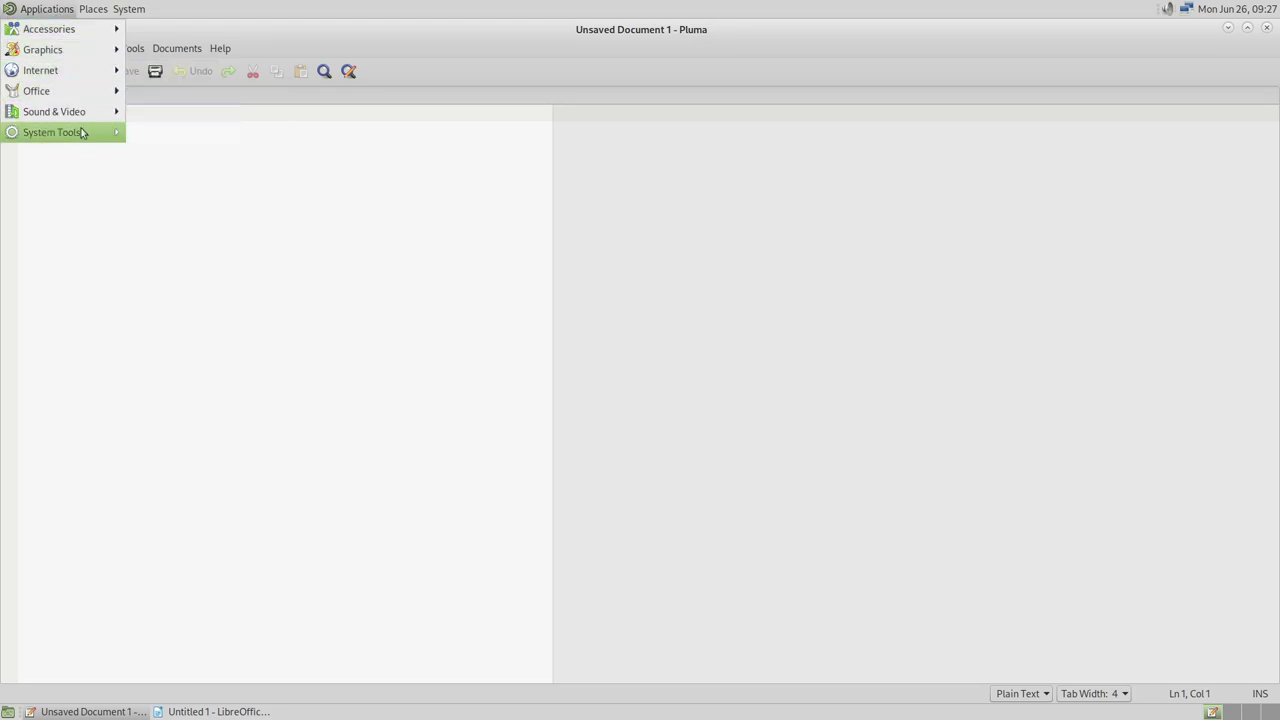
pyautogui.moveTo(87, 117)
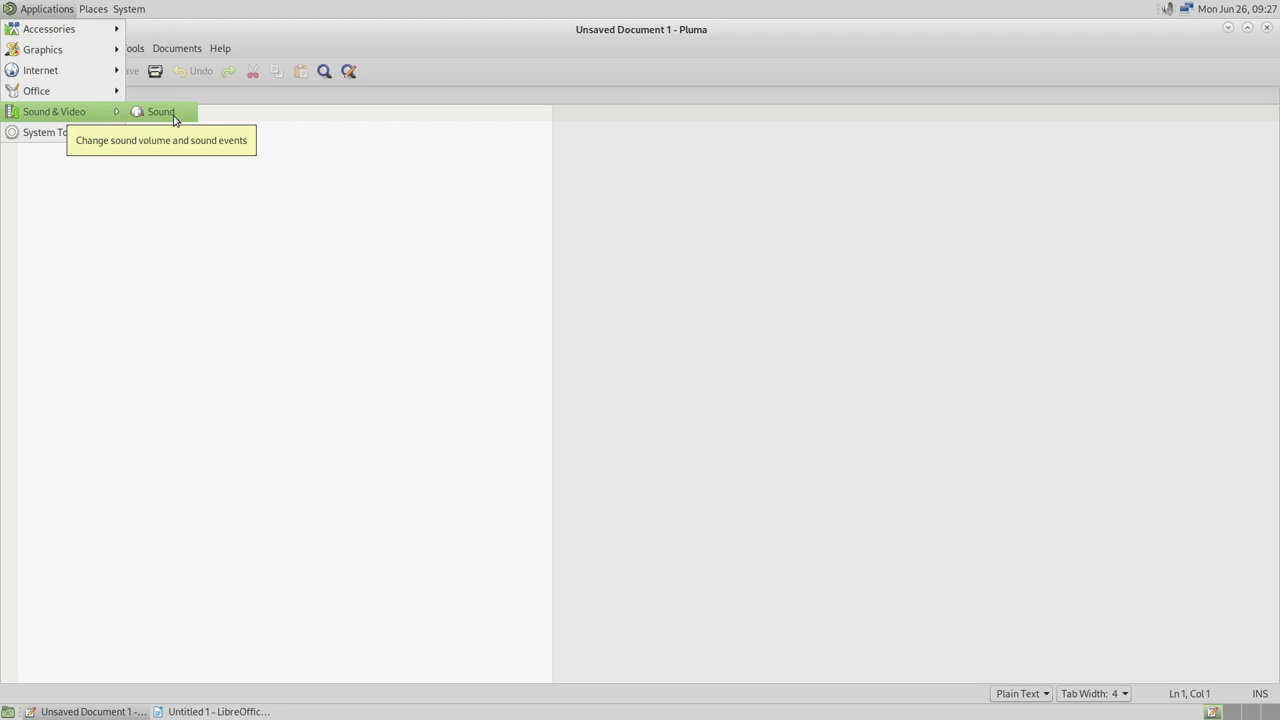
pyautogui.moveTo(103, 140)
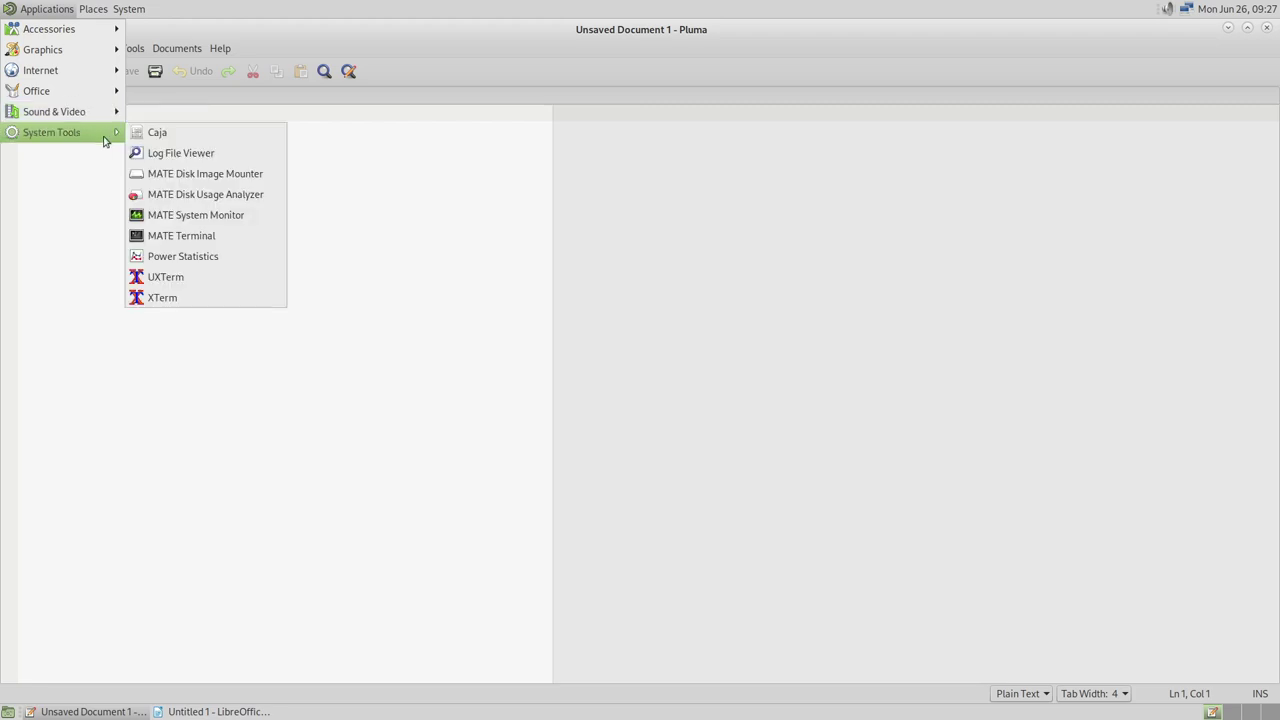
pyautogui.click(245, 138)
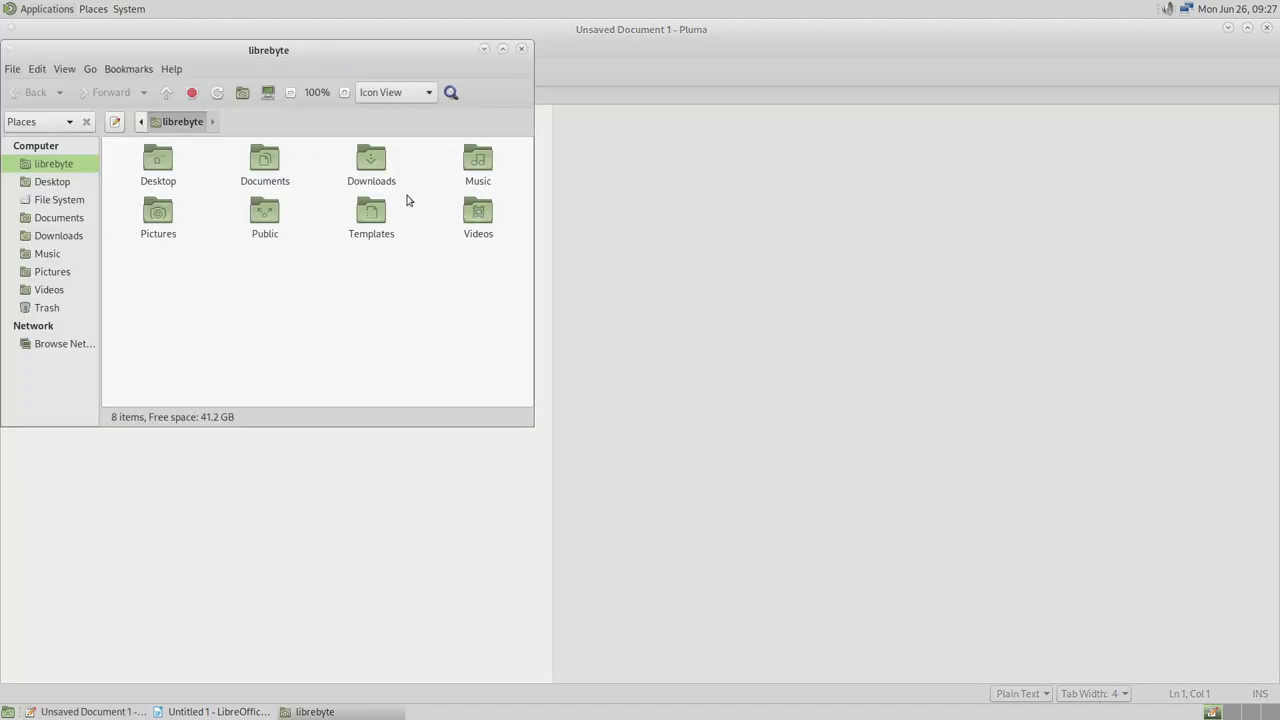
pyautogui.doubleClick(336, 55)
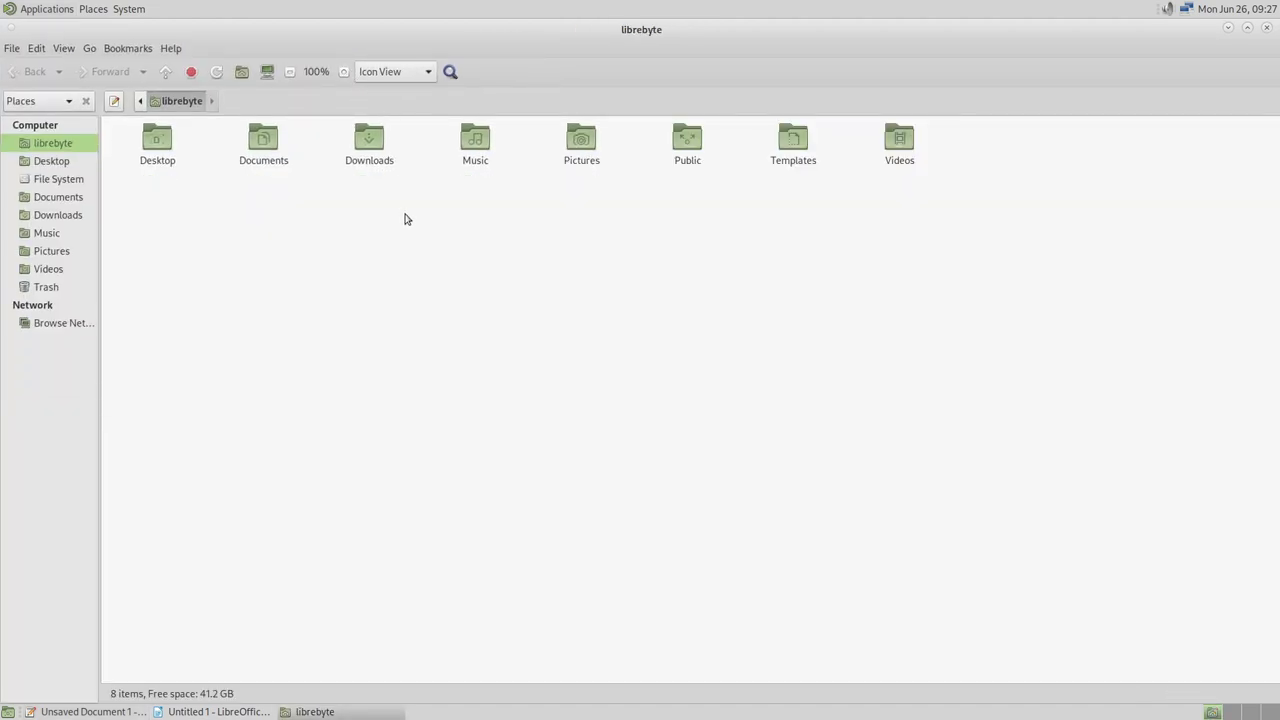
# Add two more home-folder tabs and a side-by-side Extra Pane in Caja
pyautogui.press('F3')
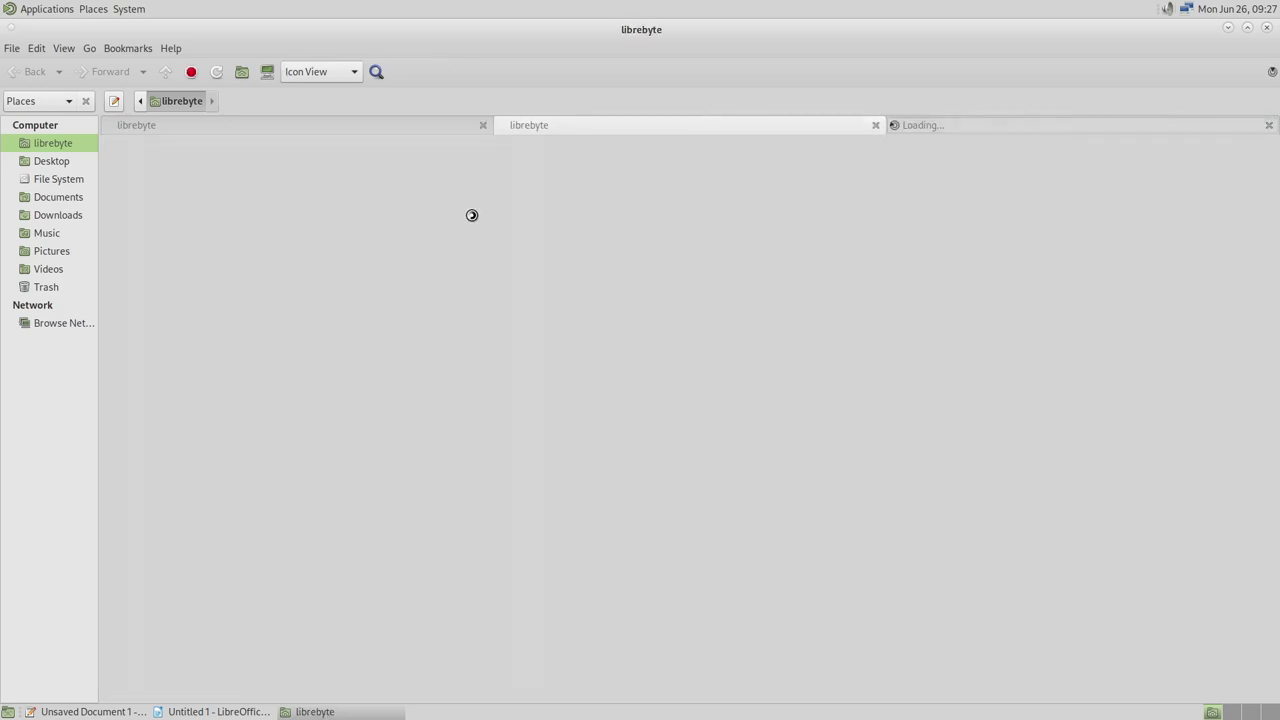
pyautogui.hotkey('ctrl', 't')
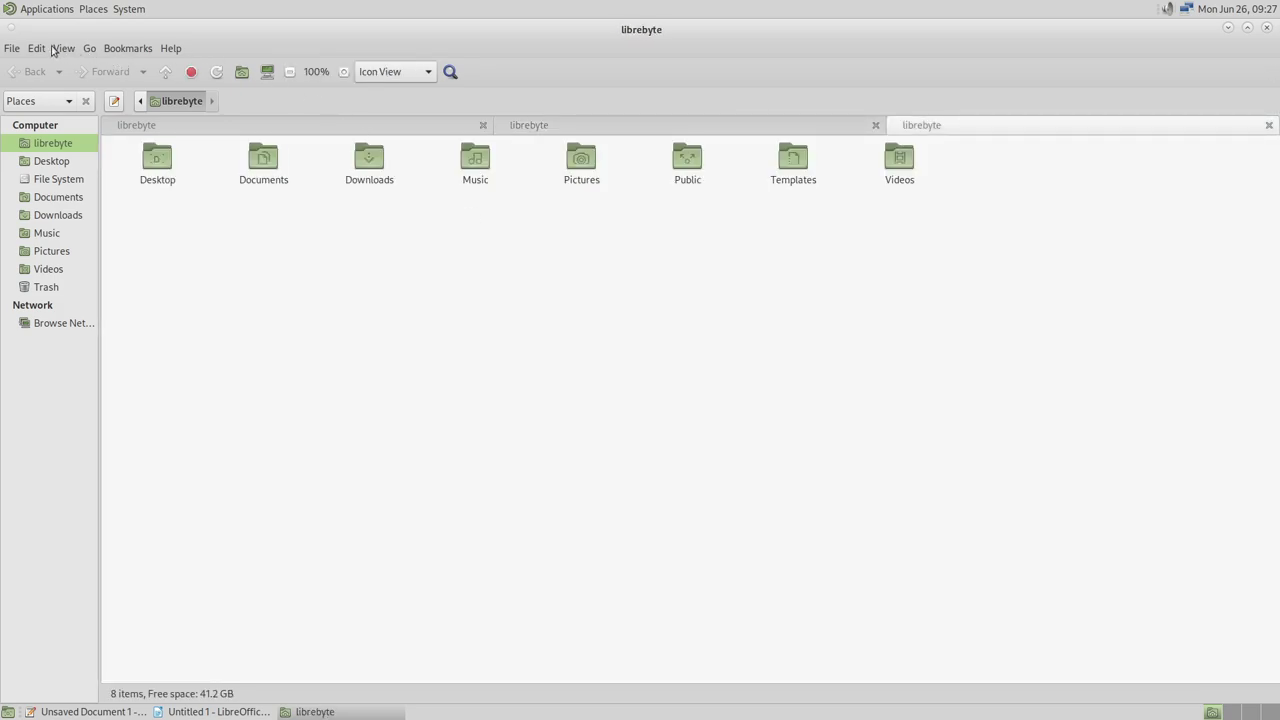
pyautogui.click(56, 48)
pyautogui.click(108, 191)
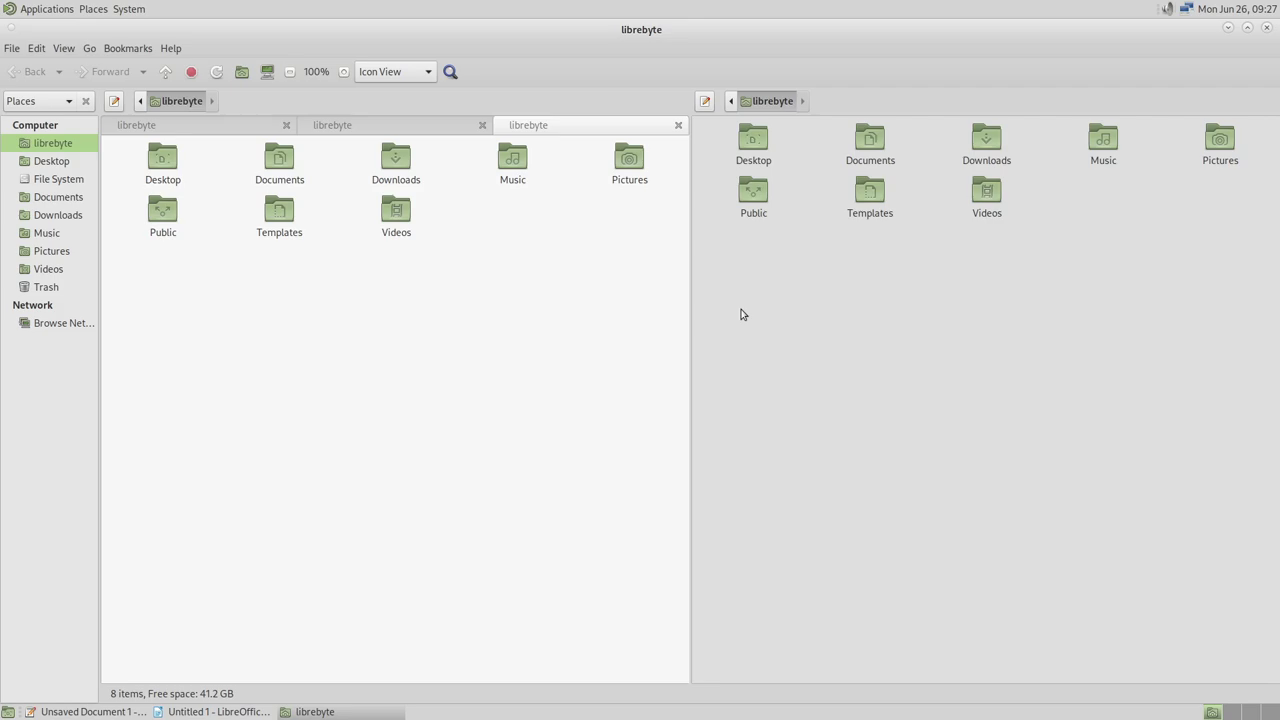
pyautogui.click(42, 9)
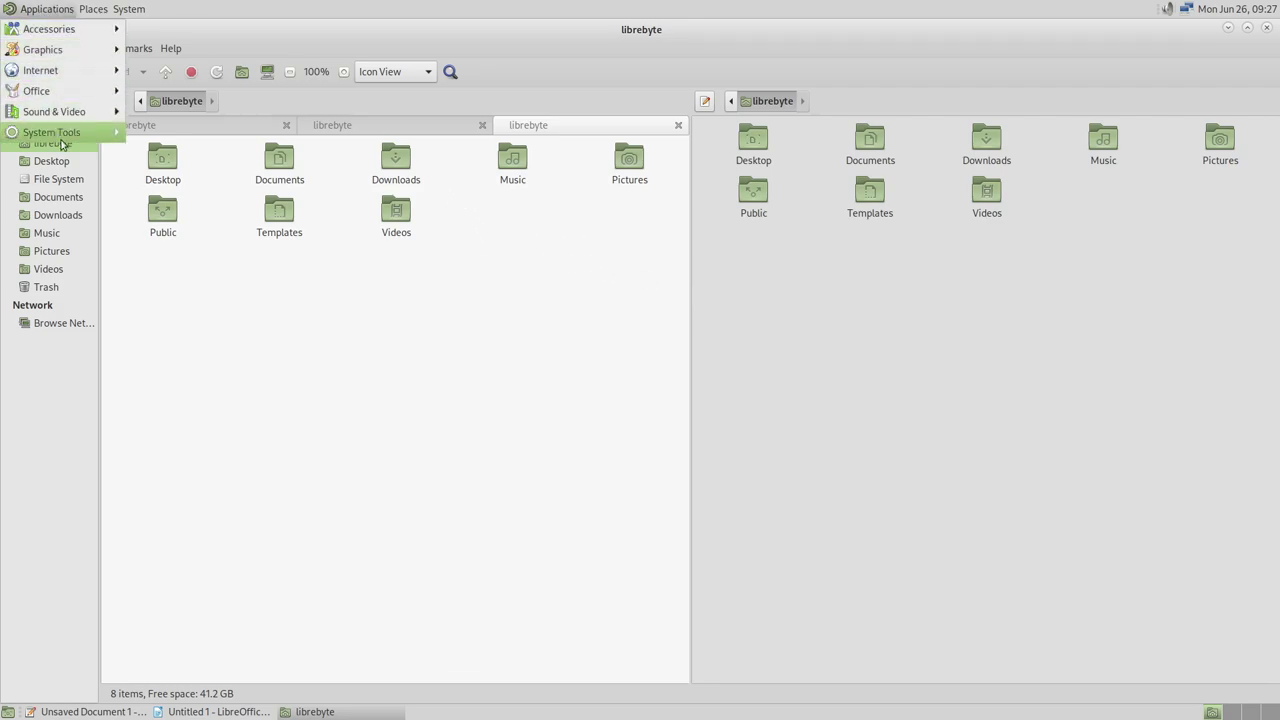
pyautogui.moveTo(60, 143)
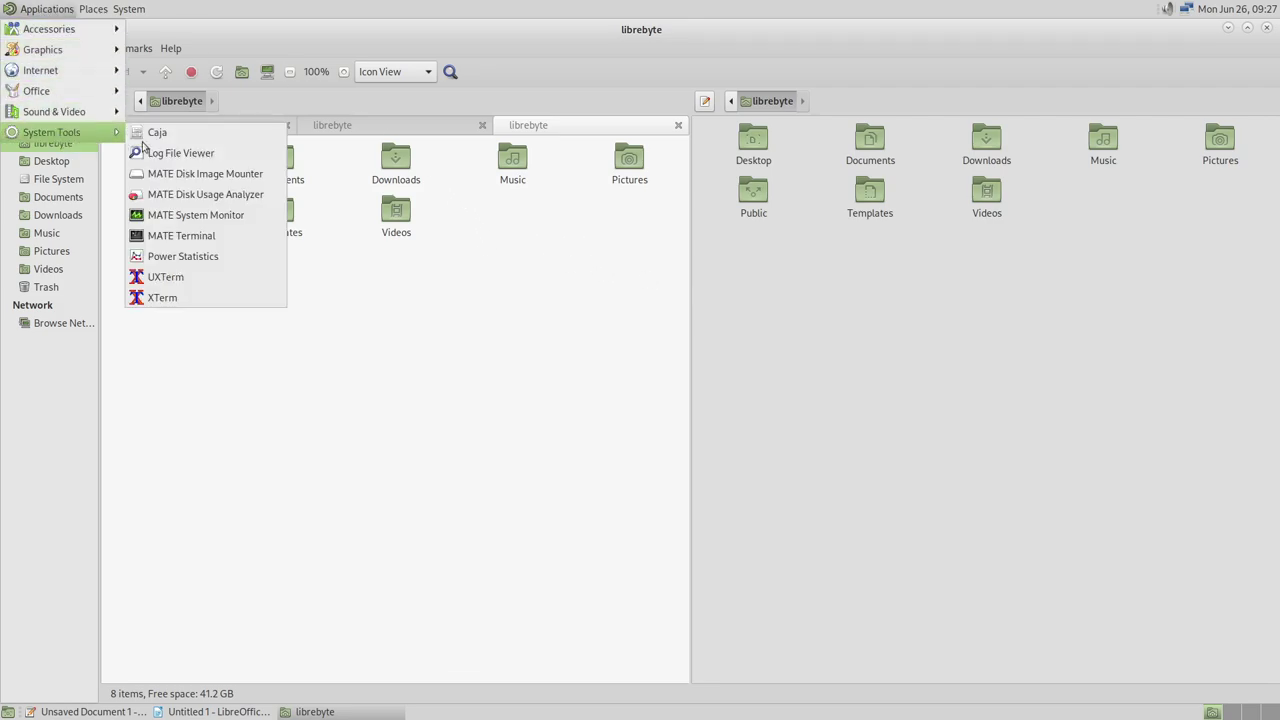
pyautogui.click(233, 175)
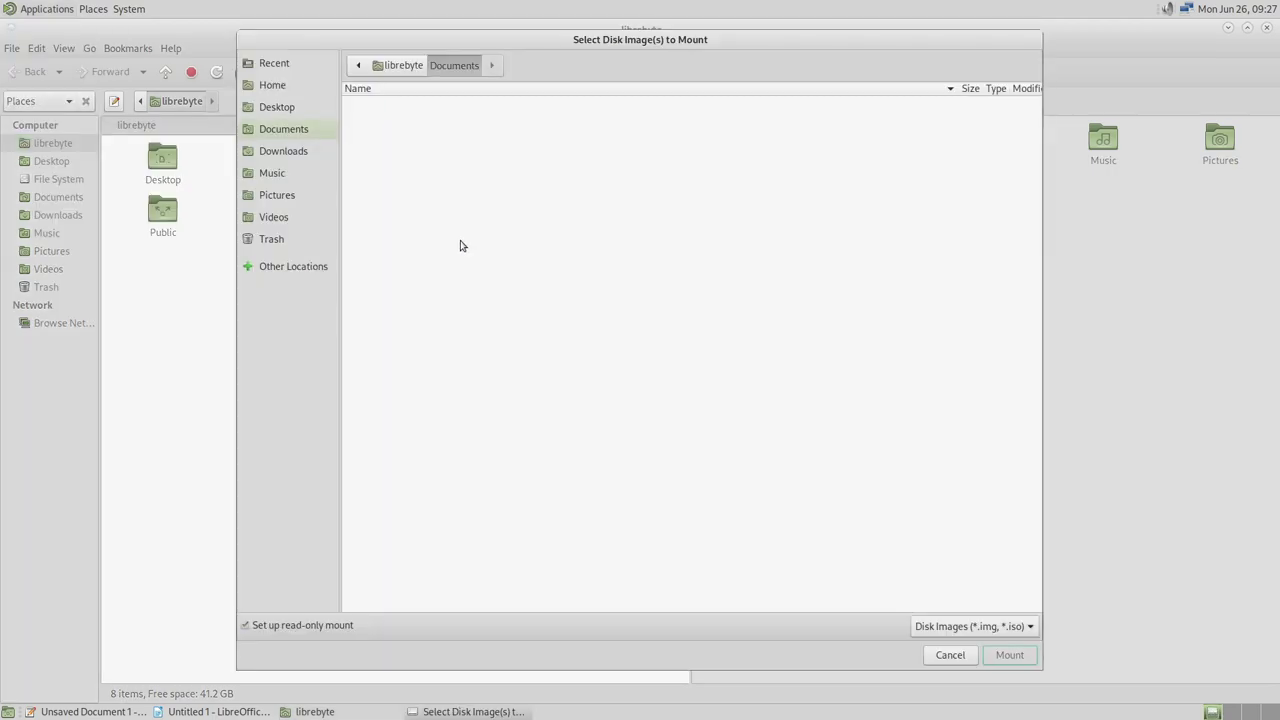
pyautogui.moveTo(594, 45); pyautogui.dragTo(678, 78)
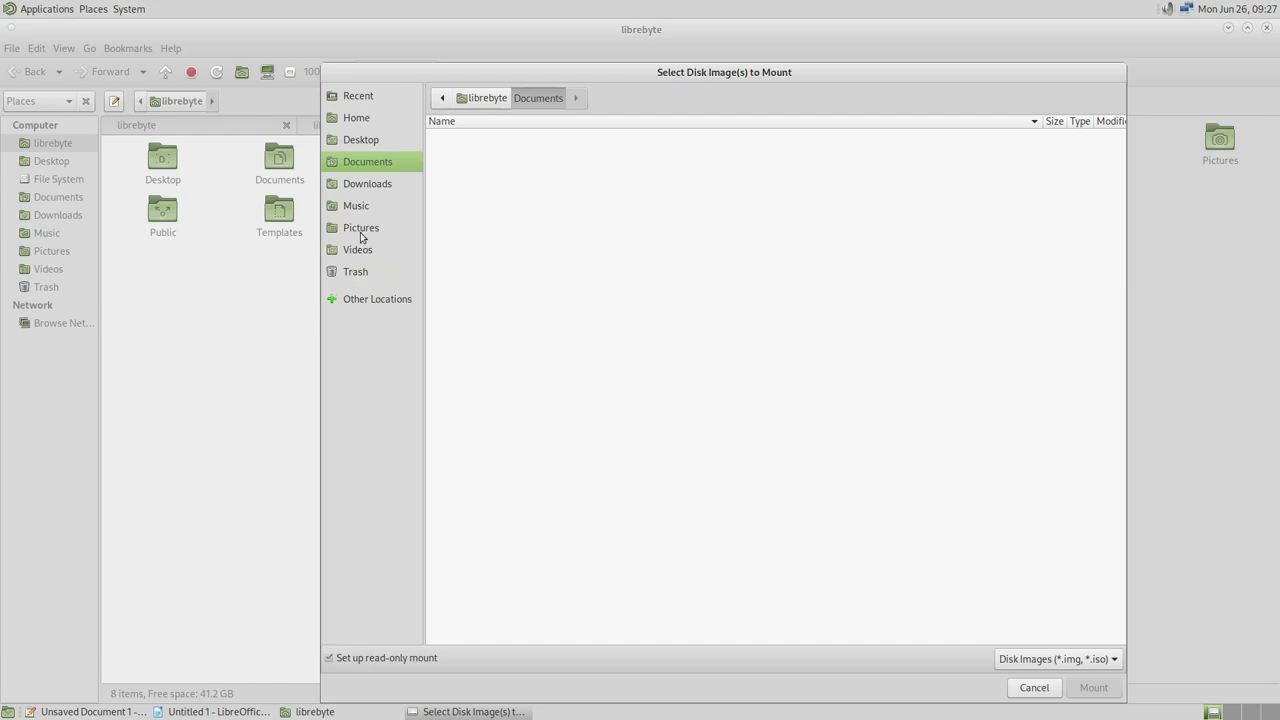
pyautogui.click(1030, 686)
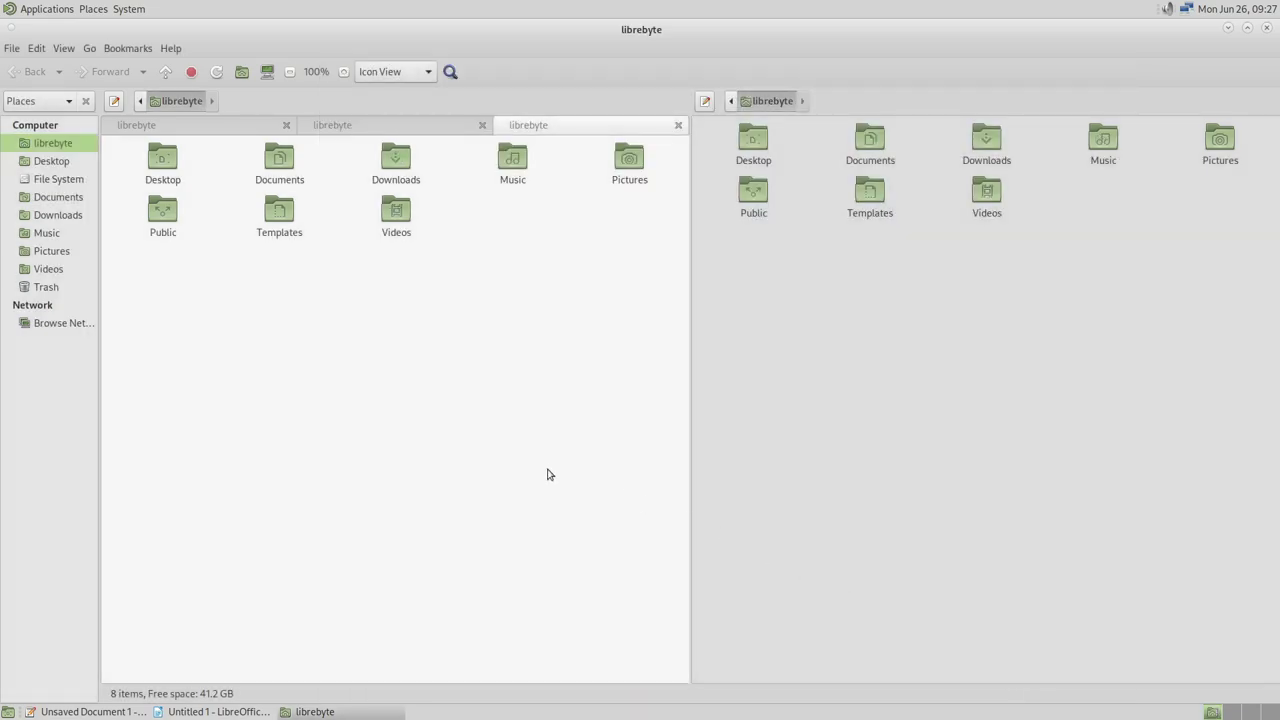
pyautogui.click(22, 12)
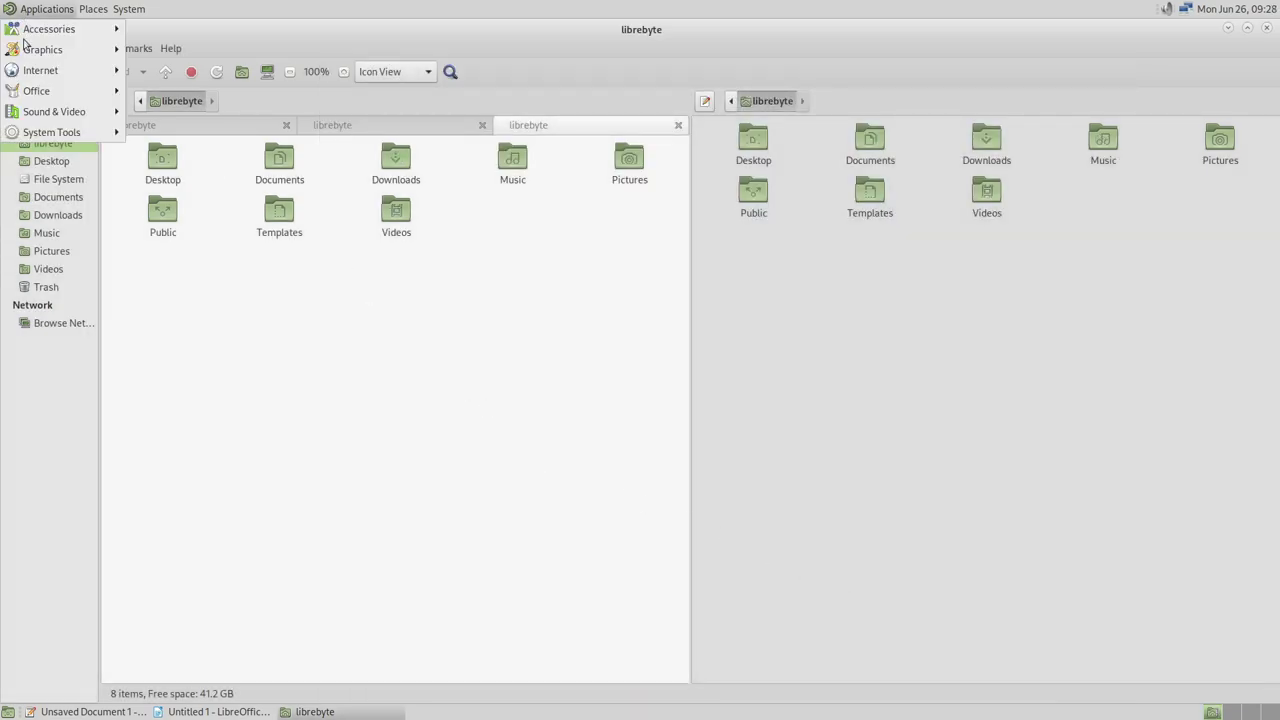
pyautogui.moveTo(48, 132)
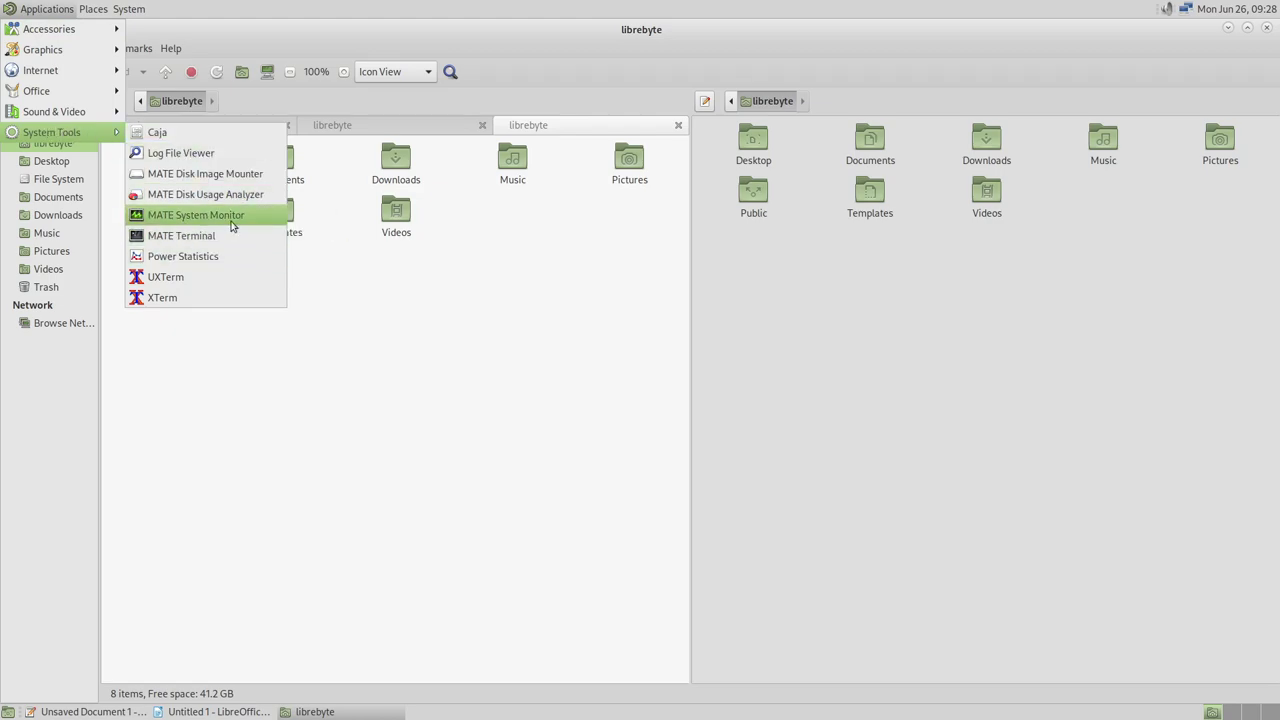
# Launch MATE System Monitor, move it to the lower right, and view its System summary
pyautogui.click(238, 215)
pyautogui.moveTo(428, 50); pyautogui.dragTo(970, 241)
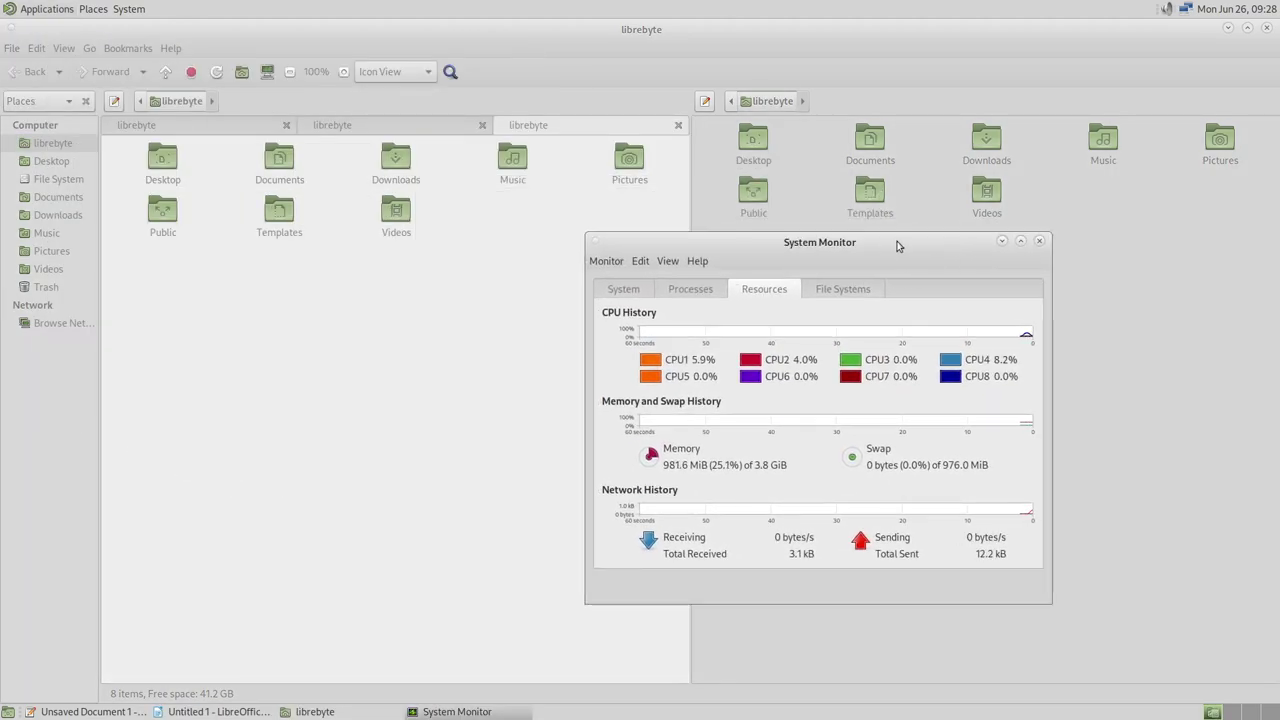
pyautogui.moveTo(838, 242); pyautogui.dragTo(1027, 304)
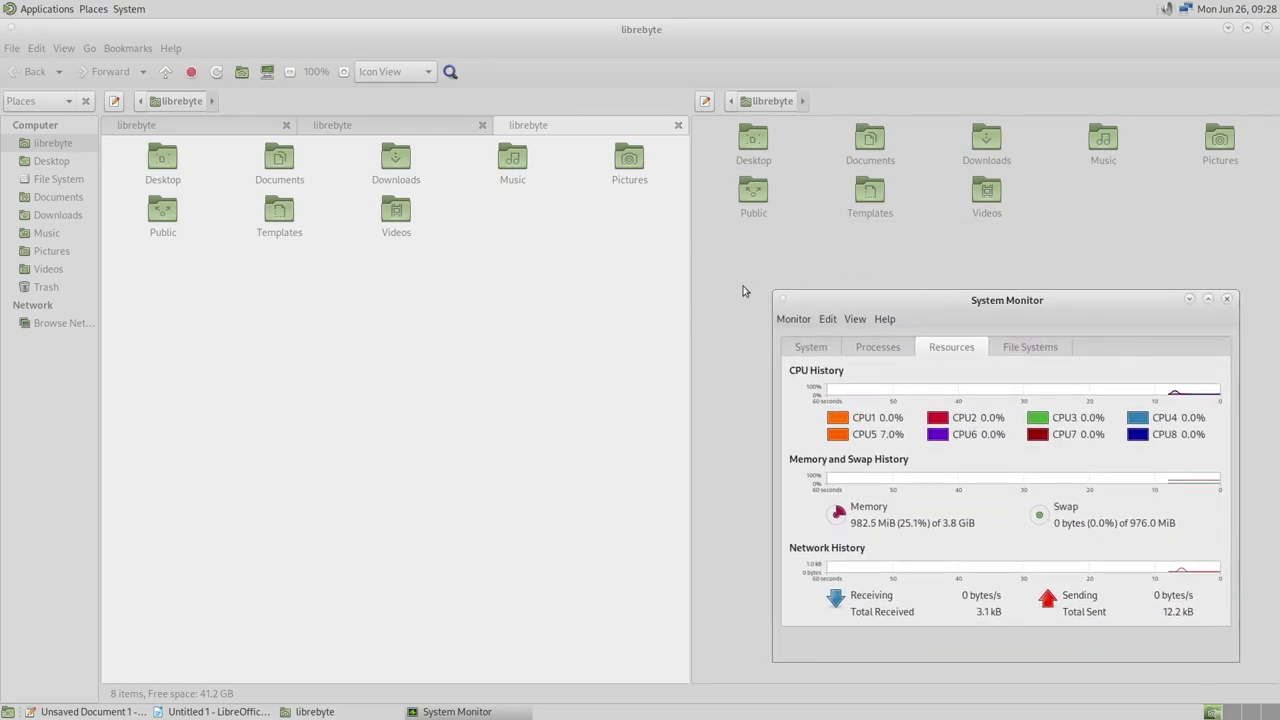
pyautogui.click(809, 349)
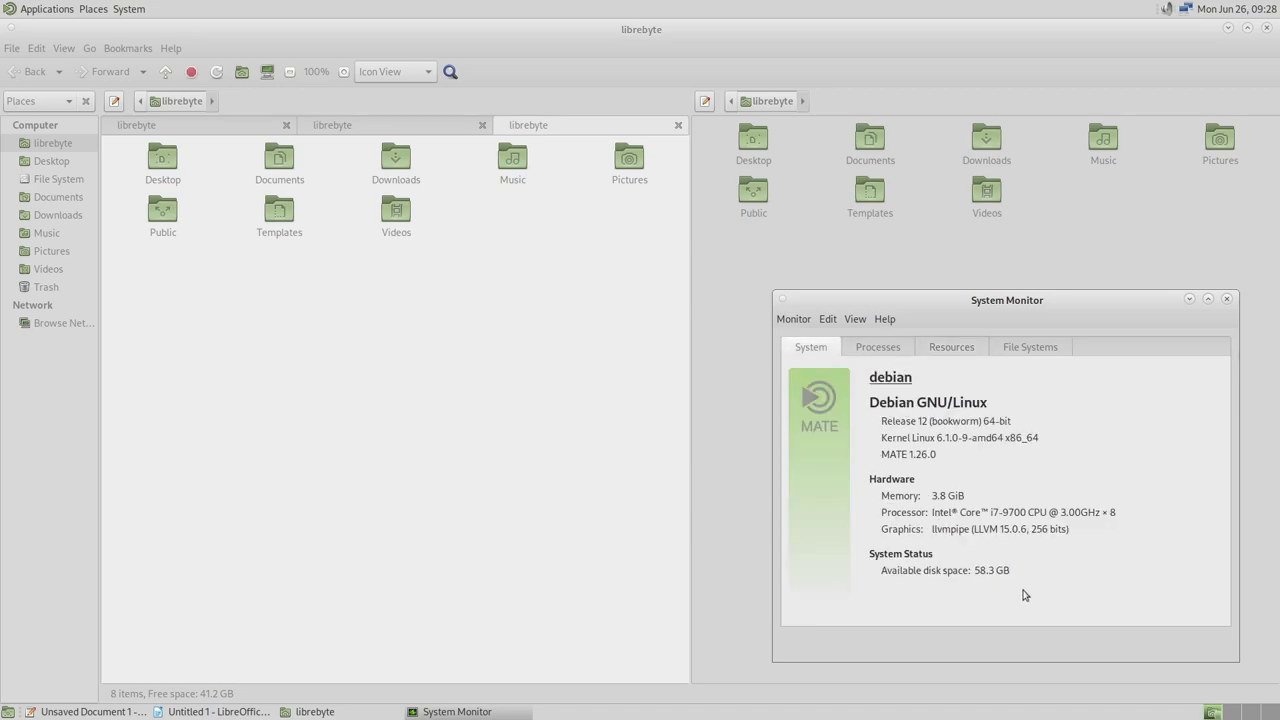
# Browse the Processes list, inspect actions for at-spi2-registryd, then view Resources
pyautogui.click(878, 348)
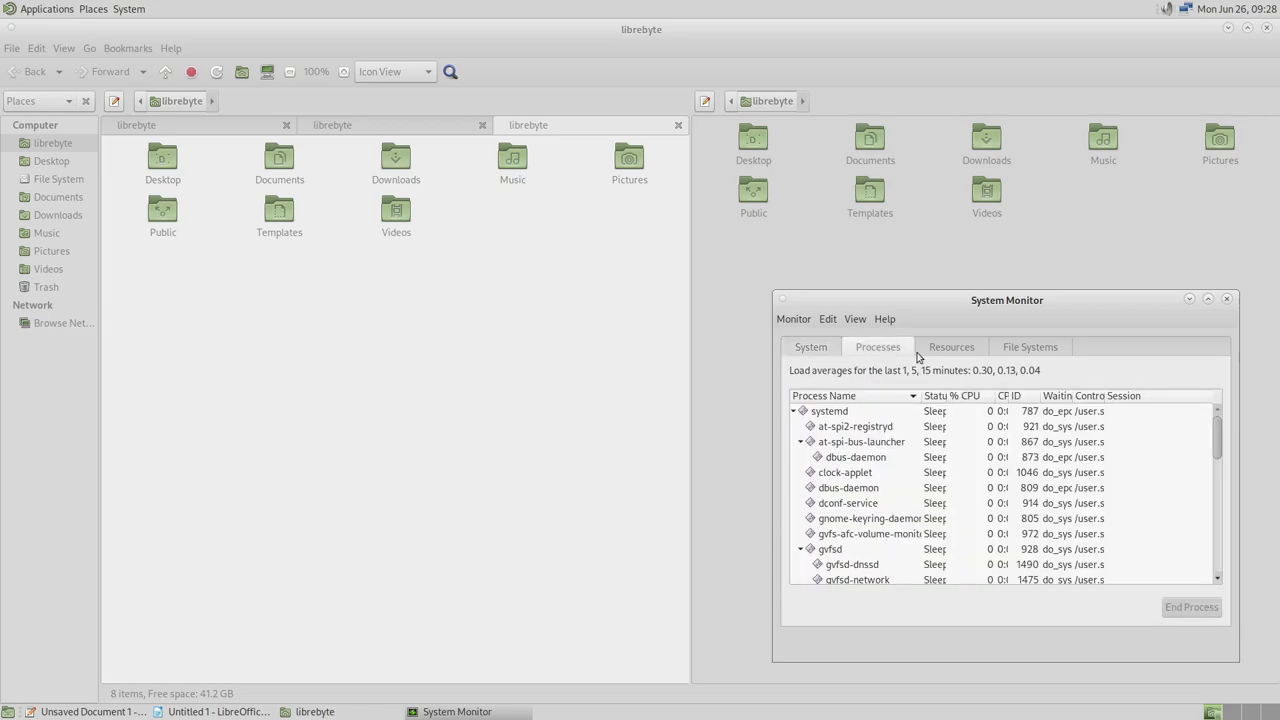
pyautogui.rightClick(934, 428)
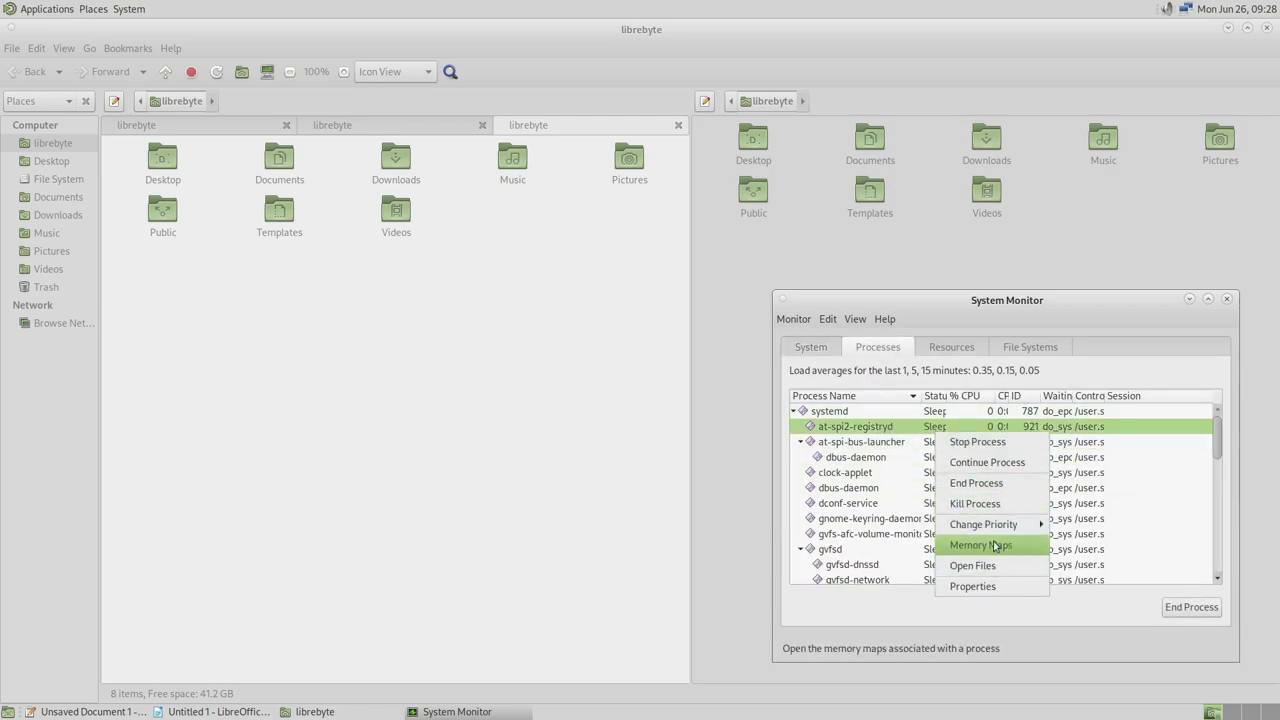
pyautogui.click(950, 350)
pyautogui.click(950, 350)
# Show the File Systems view and select /dev/vda1 and /dev/vda6 to compare disk usage
pyautogui.click(995, 349)
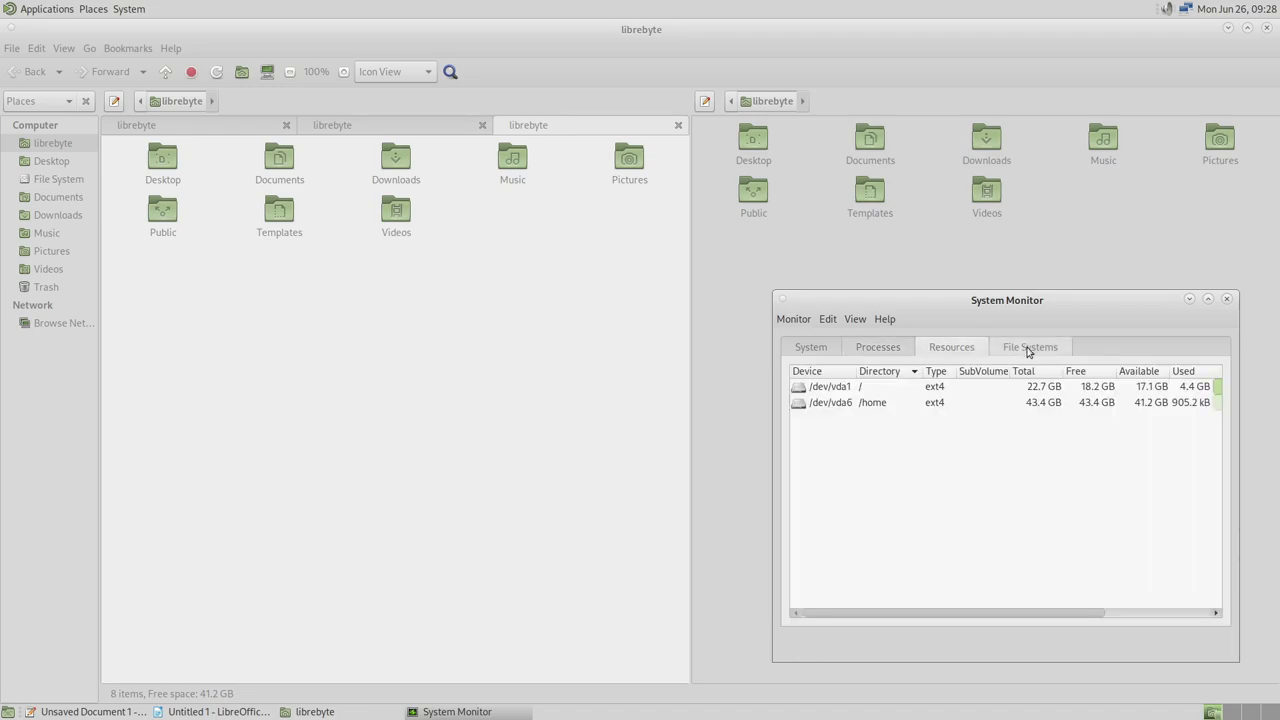
pyautogui.click(854, 404)
pyautogui.click(895, 390)
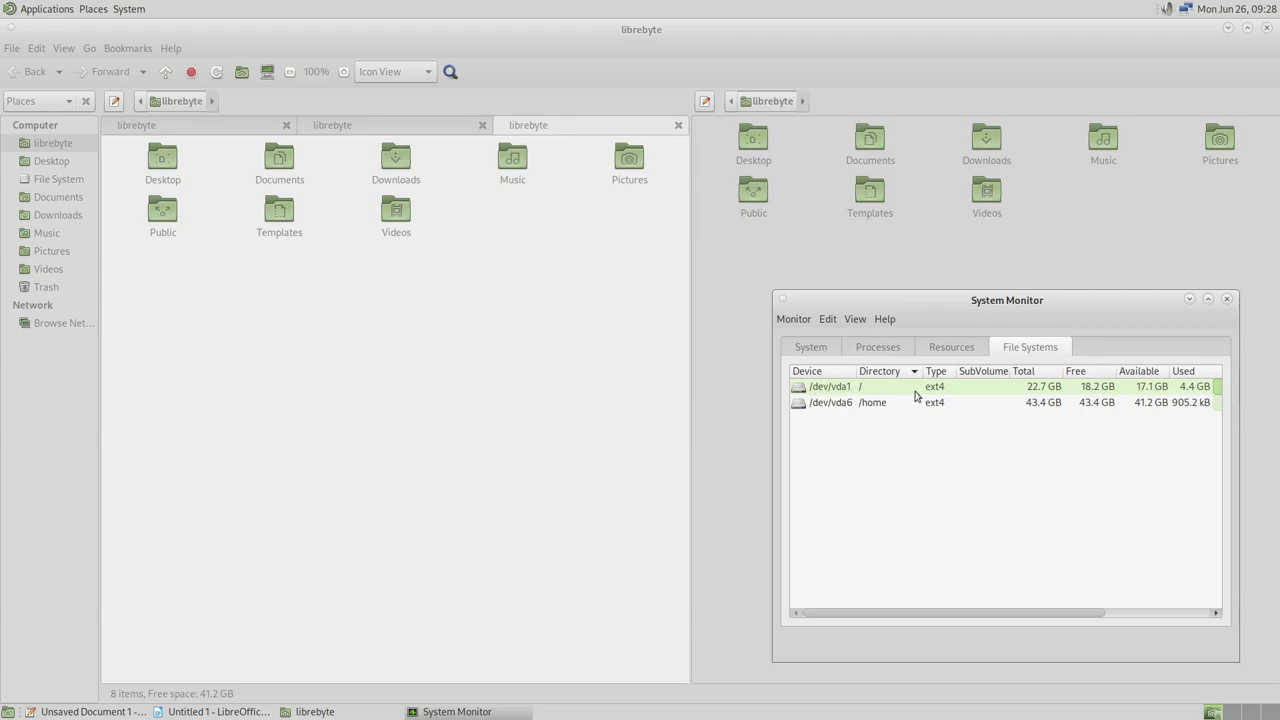
pyautogui.click(848, 403)
pyautogui.click(855, 404)
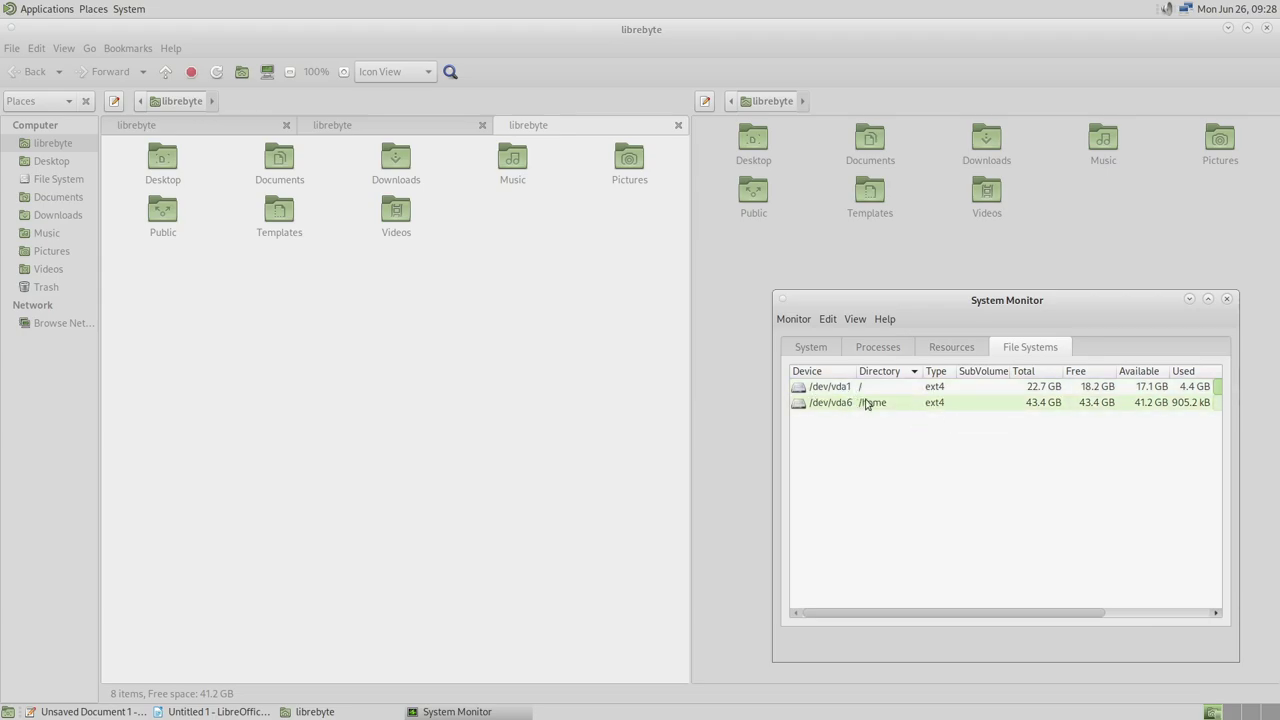
pyautogui.moveTo(1031, 611); pyautogui.dragTo(1120, 628)
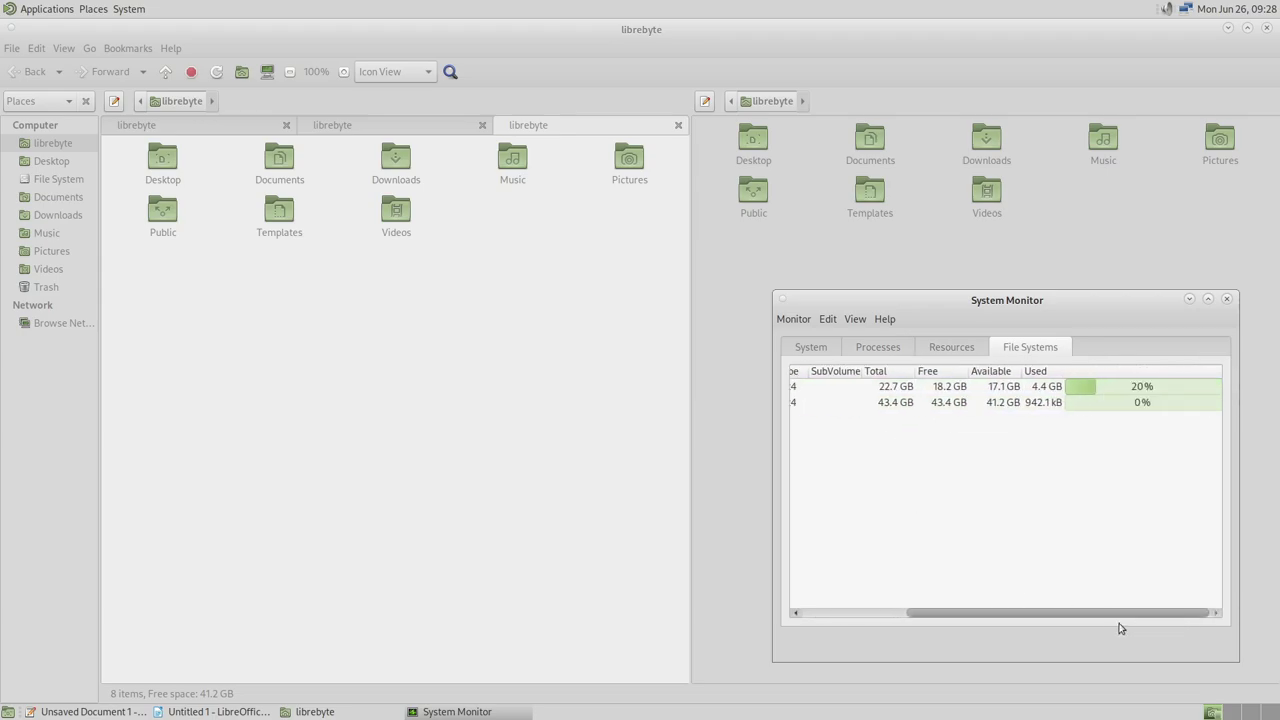
pyautogui.rightClick(1105, 298)
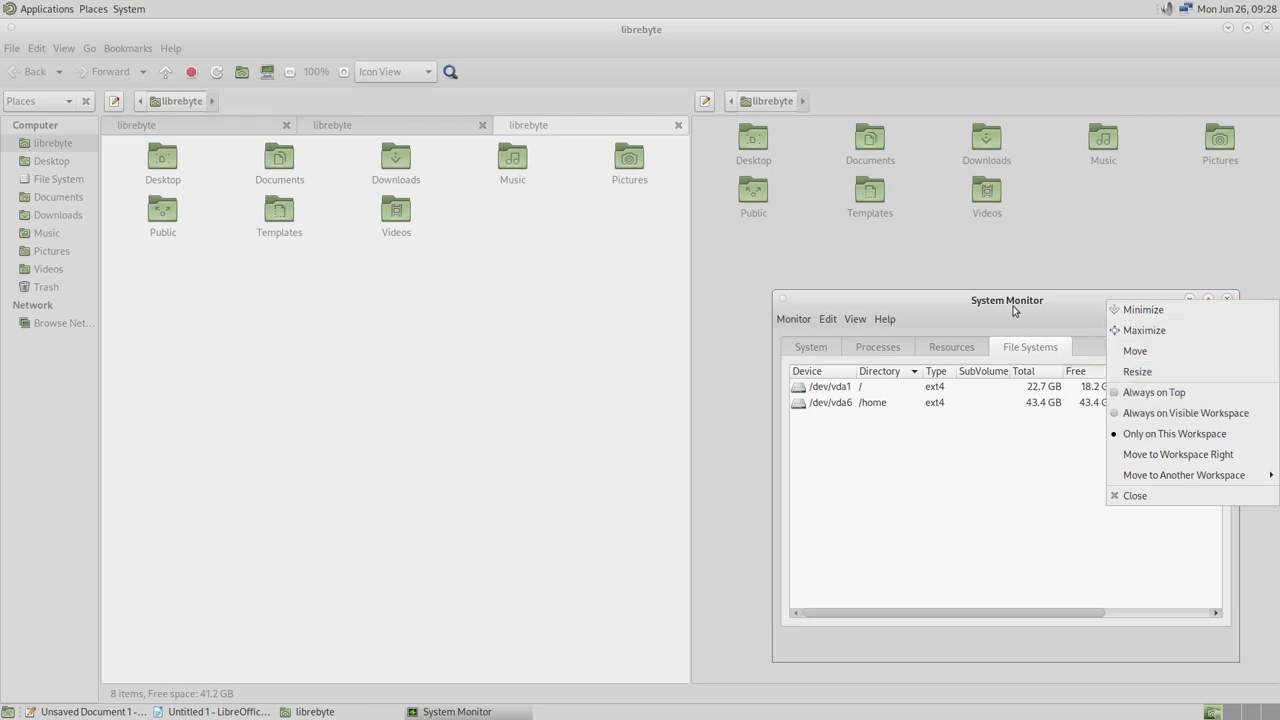
pyautogui.click(956, 306)
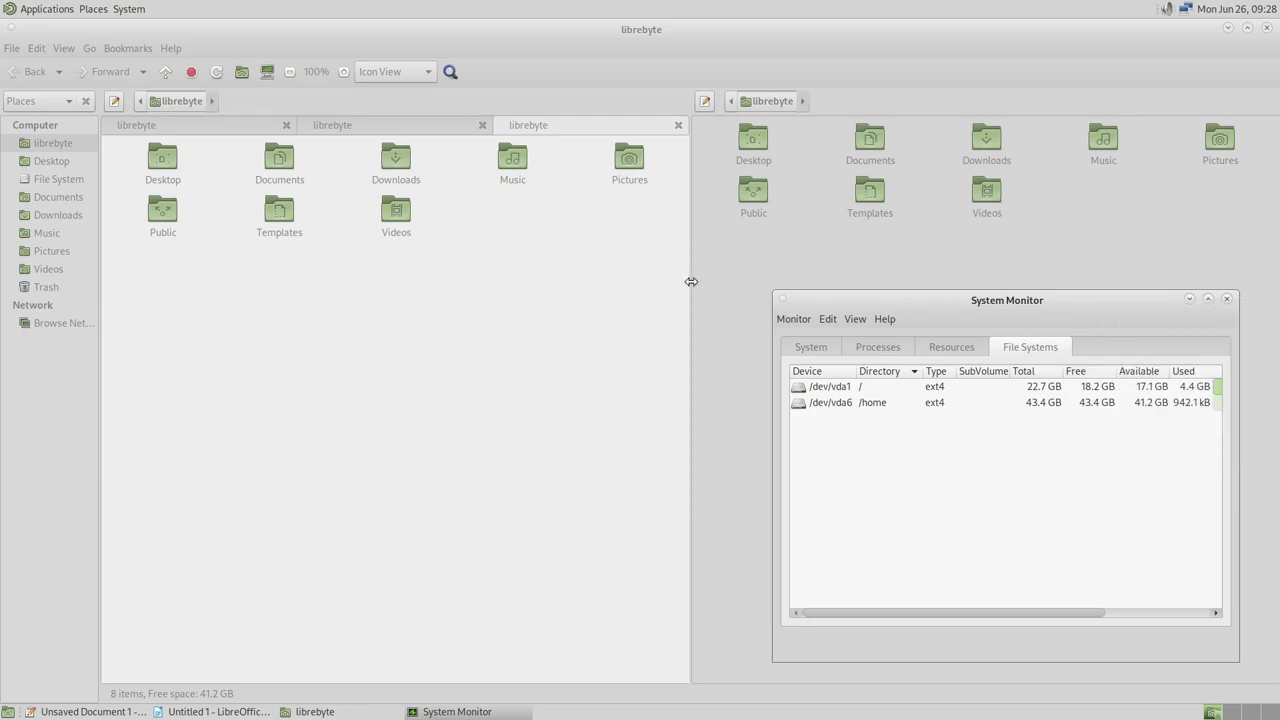
# Launch Power Statistics from System Tools and close it again
pyautogui.click(46, 9)
pyautogui.moveTo(60, 134)
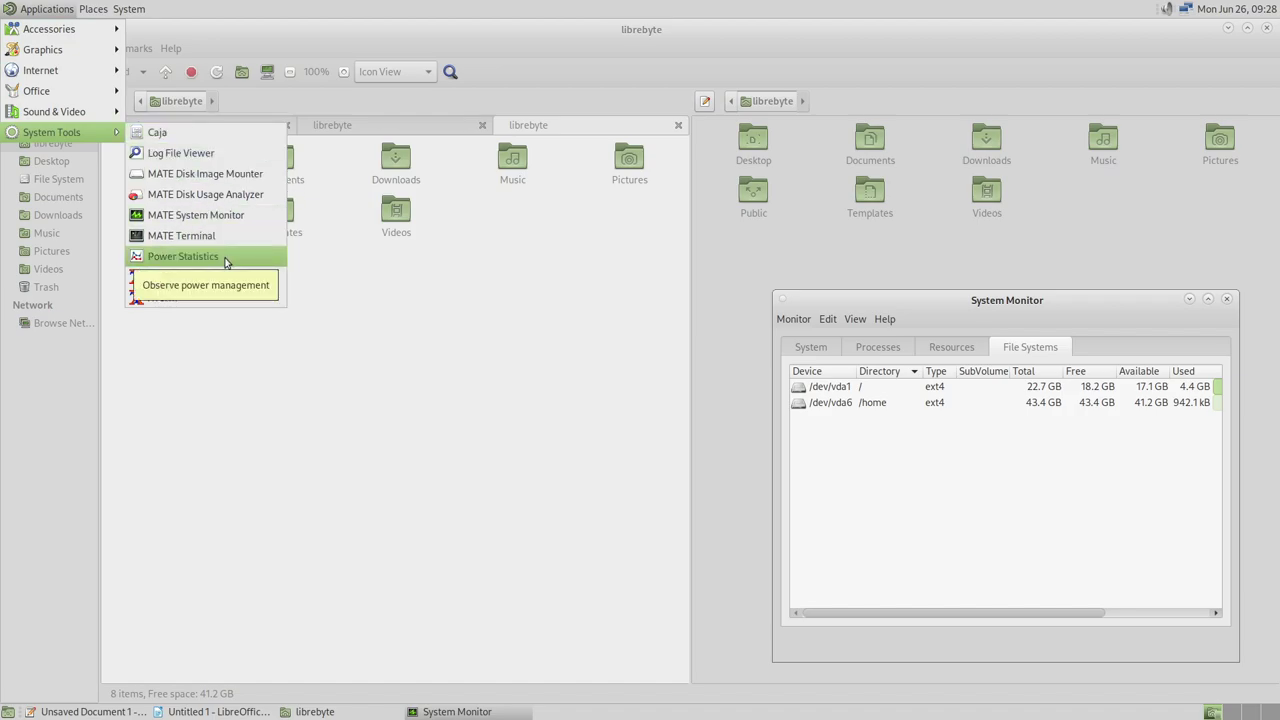
pyautogui.click(226, 259)
pyautogui.click(868, 509)
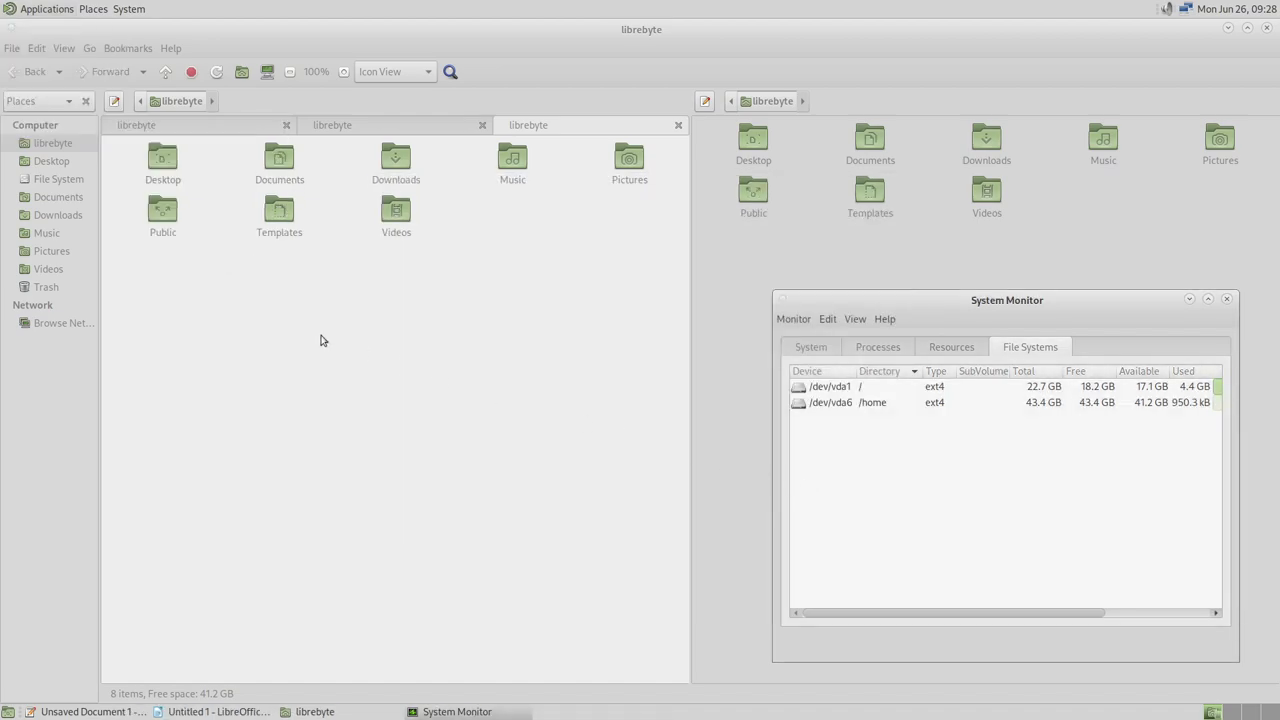
pyautogui.click(46, 11)
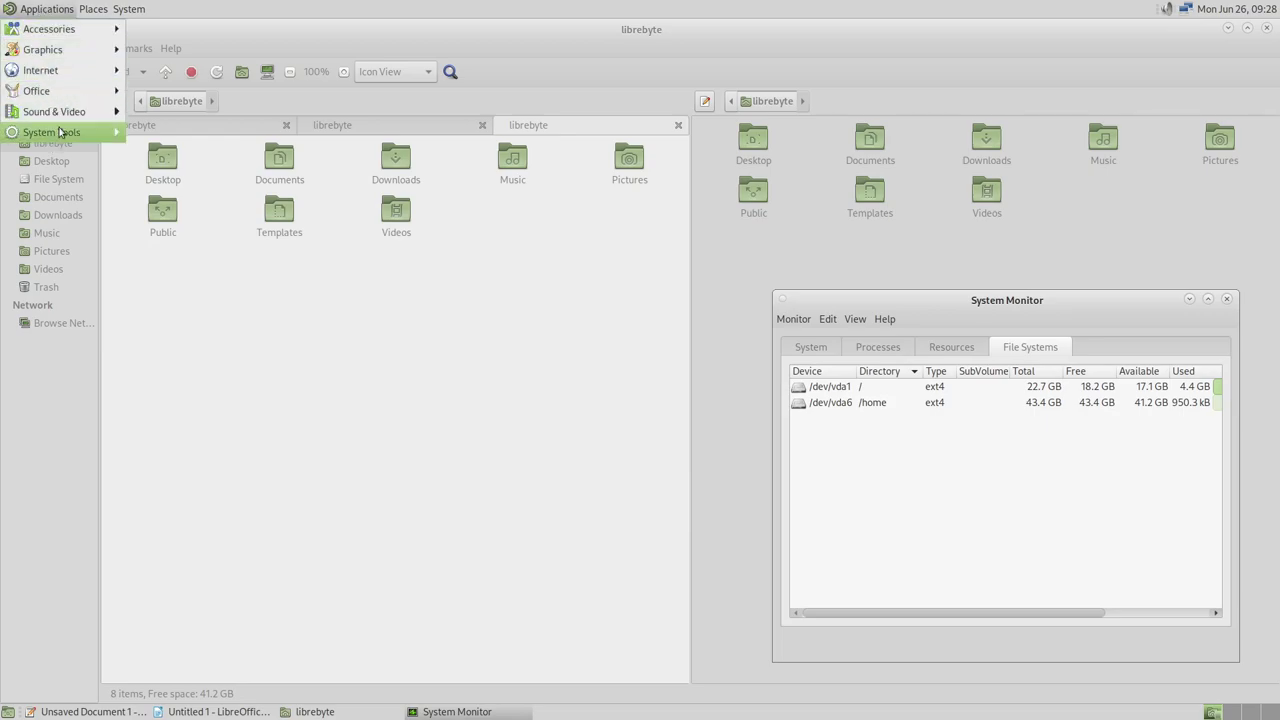
pyautogui.moveTo(60, 132)
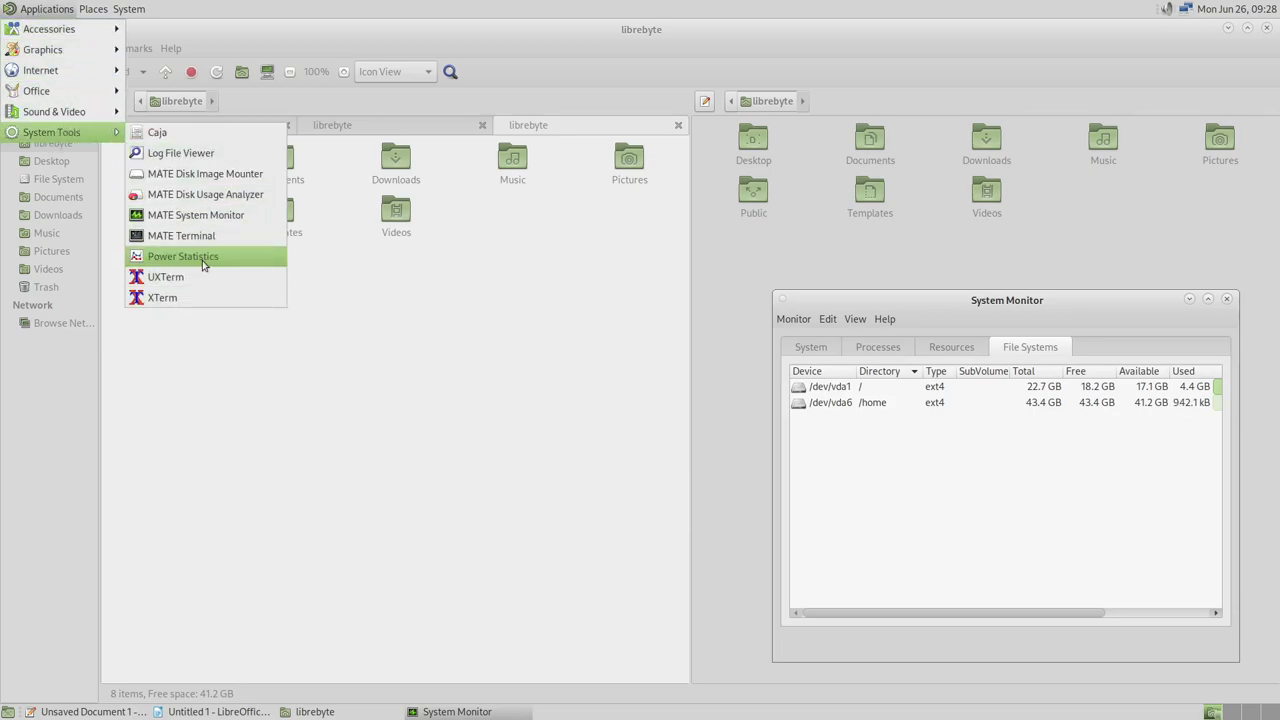
# Launch MATE Terminal, centre it, and view its About information
pyautogui.click(200, 235)
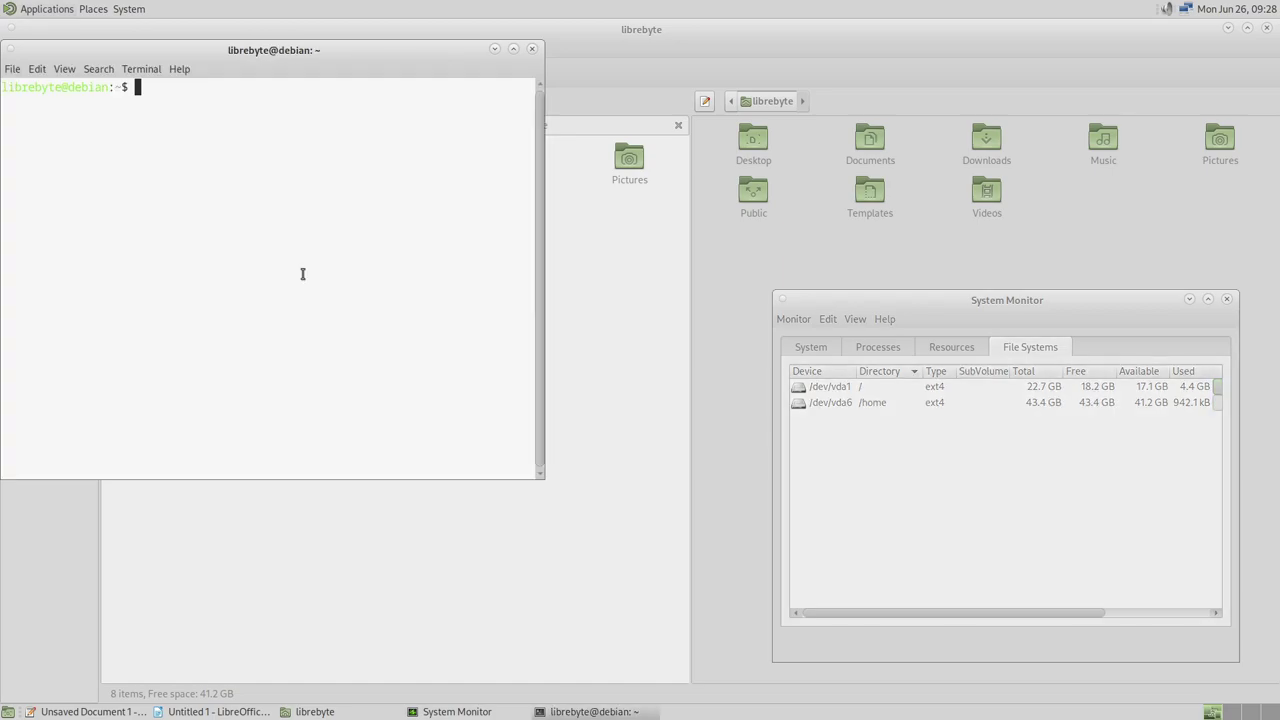
pyautogui.moveTo(399, 54); pyautogui.dragTo(554, 205)
pyautogui.click(336, 220)
pyautogui.click(368, 261)
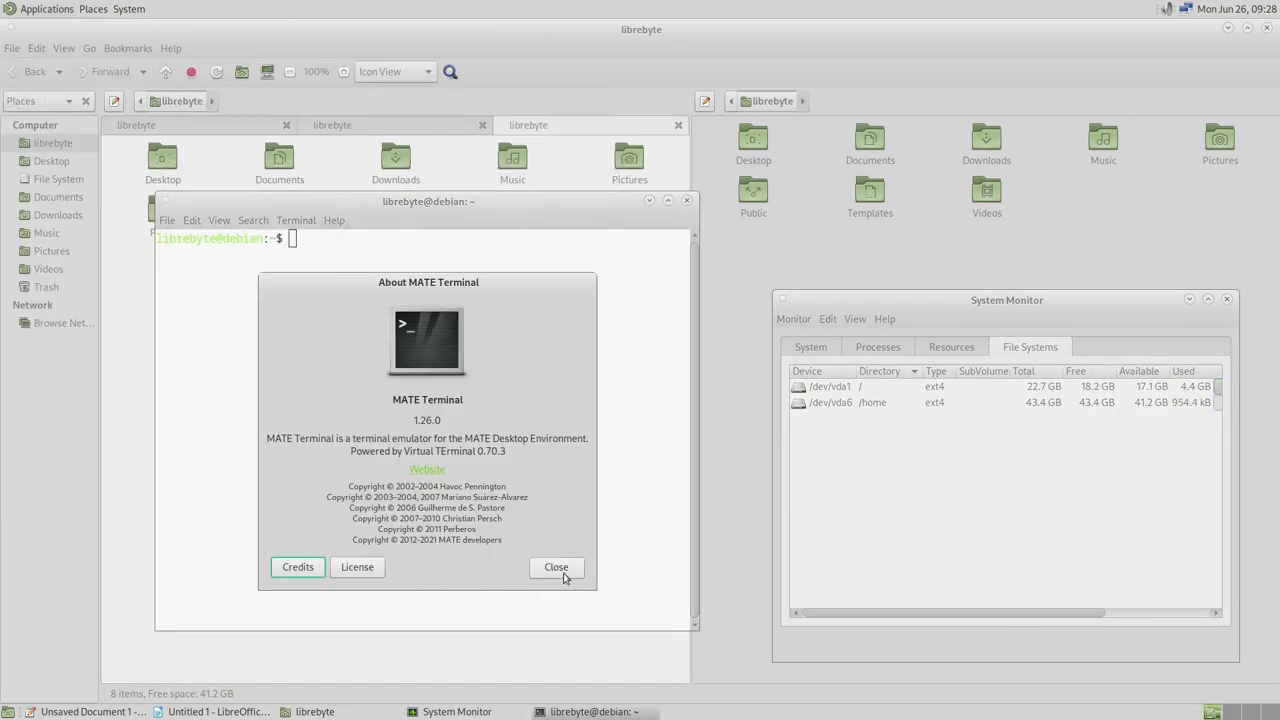
pyautogui.click(566, 577)
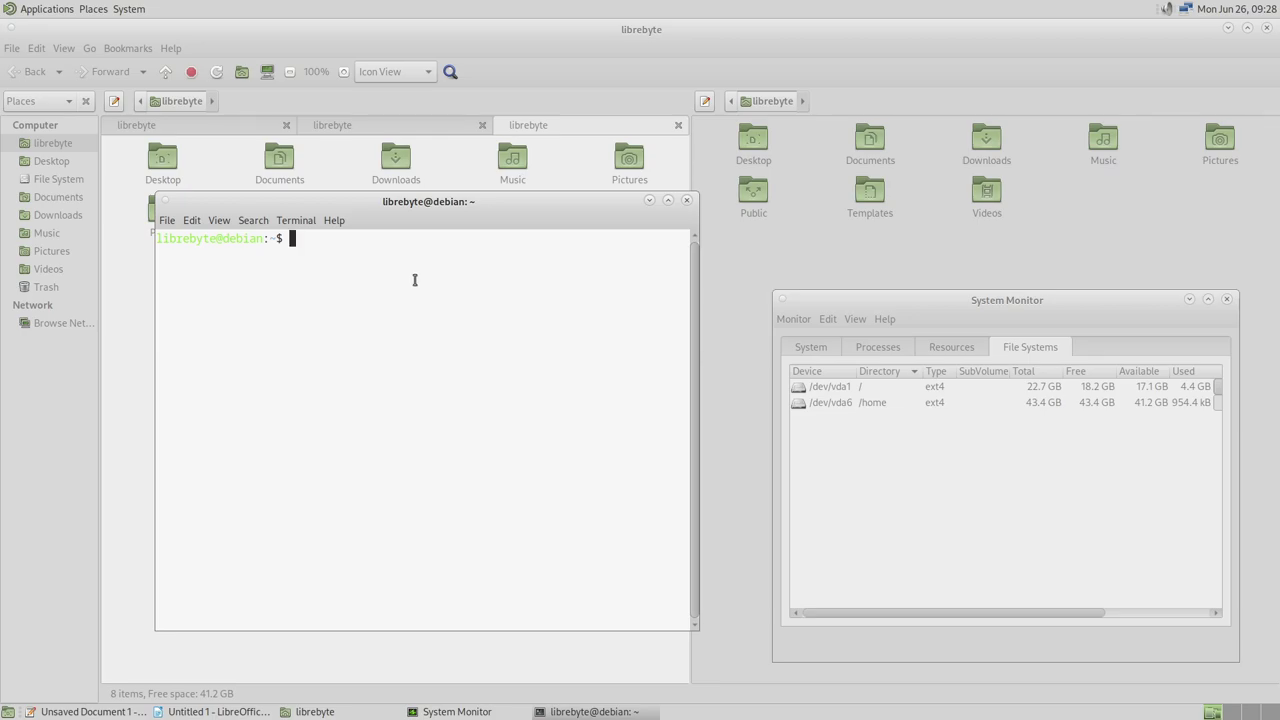
# Open a second terminal tab and look over the View options without changes
pyautogui.hotkey('ctrl', 'shift', 't')
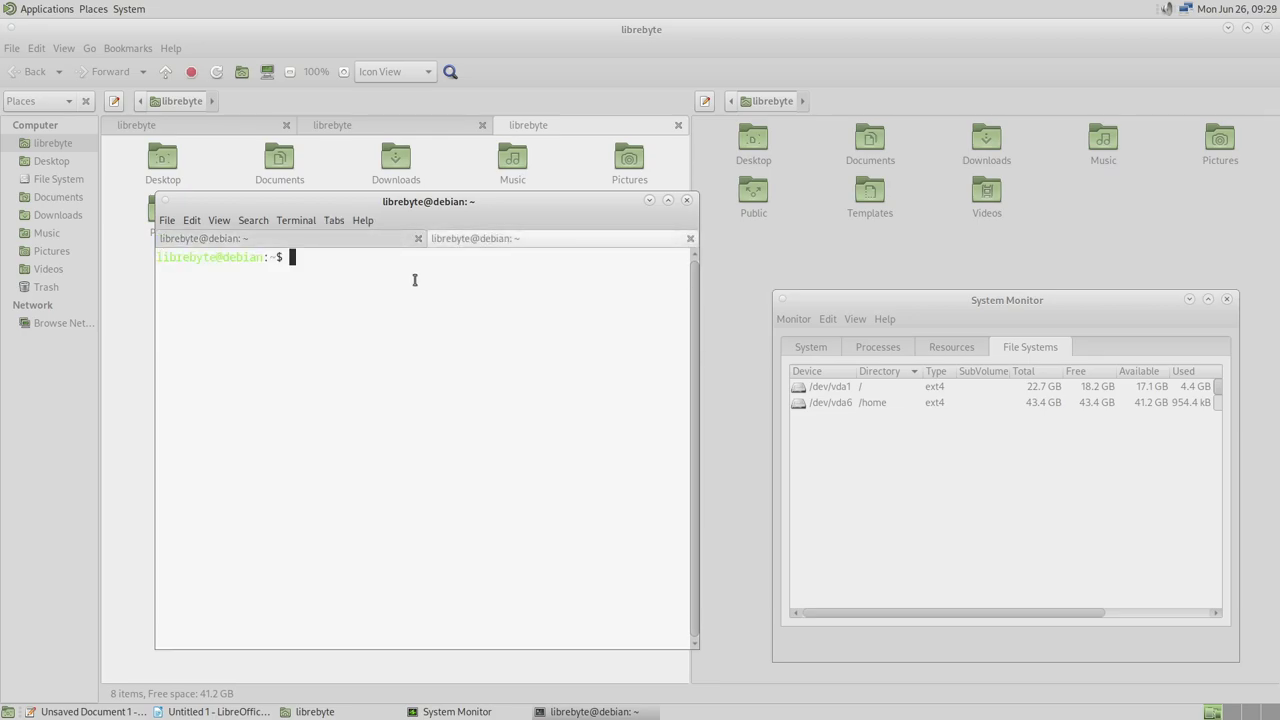
pyautogui.click(219, 221)
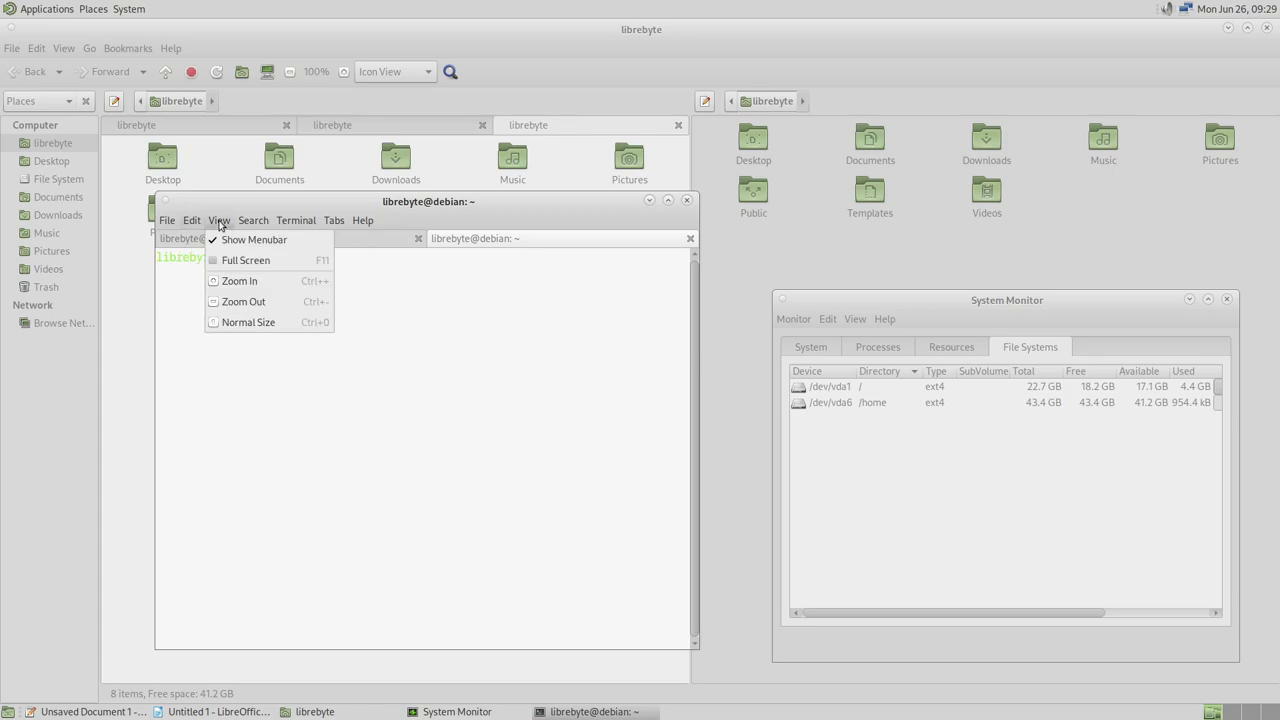
pyautogui.click(430, 350)
# Run lsd (not found) and ls to list home folders, selecting Music and Pictures
pyautogui.write('lsd')
pyautogui.press('Return')
pyautogui.write('ls')
pyautogui.press('Return')
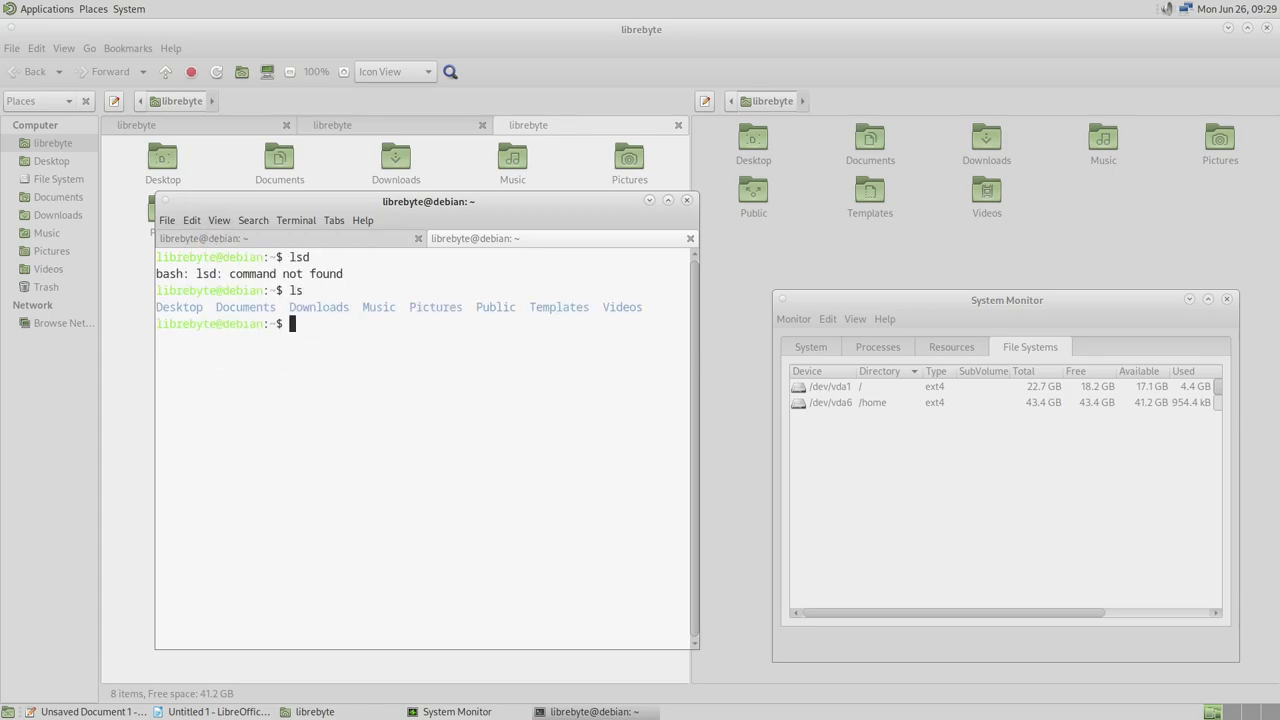
pyautogui.doubleClick(376, 307)
pyautogui.doubleClick(436, 307)
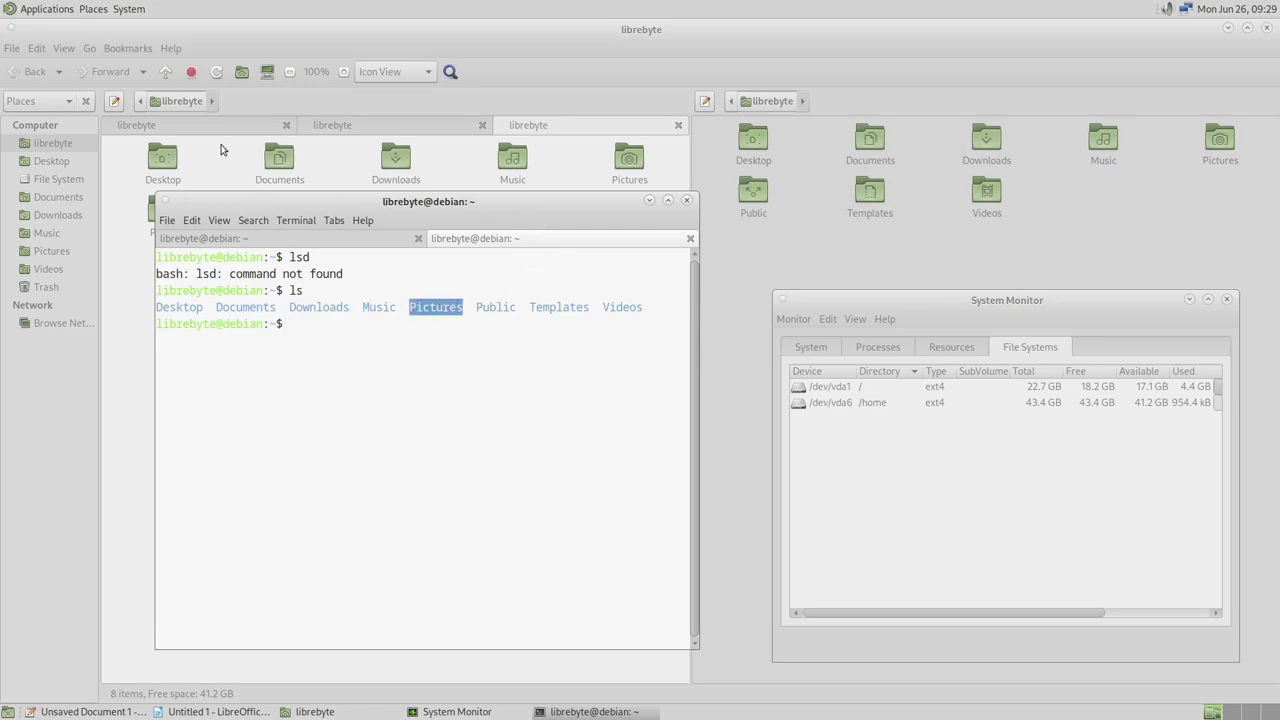
pyautogui.click(46, 9)
# Bring up the Places menu showing locations and the MATE Search Tool
pyautogui.moveTo(60, 140)
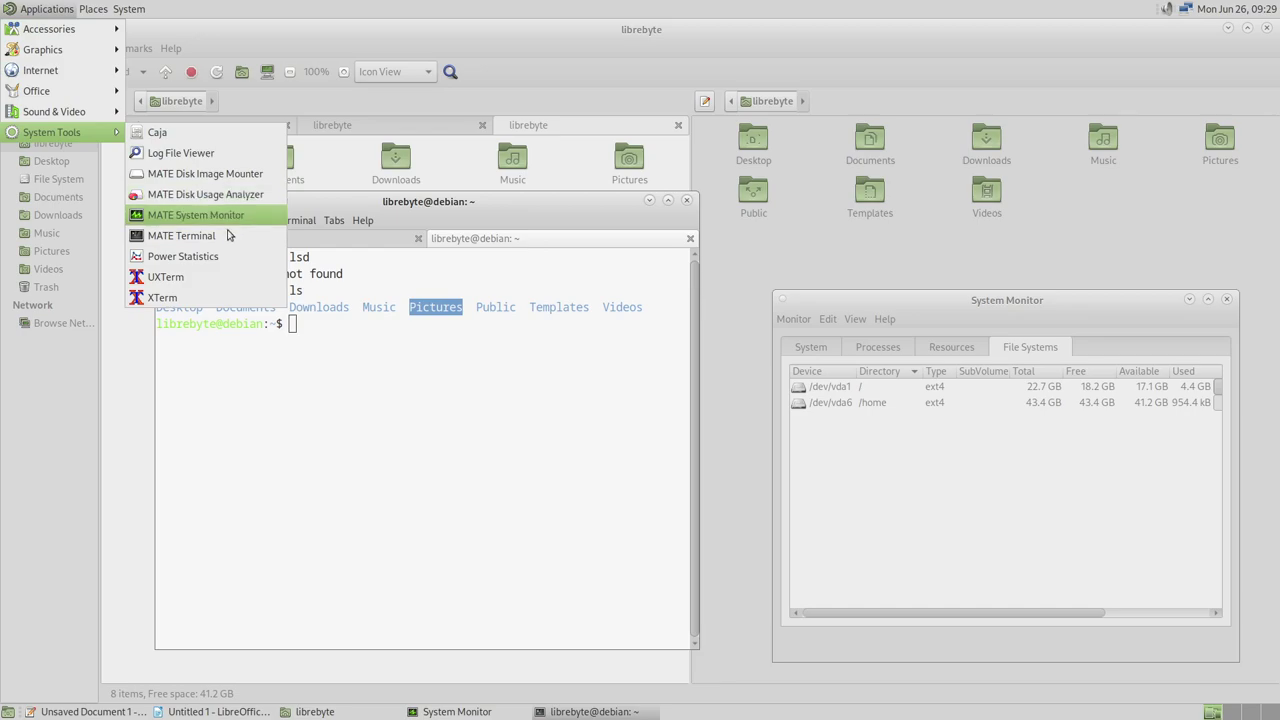
pyautogui.moveTo(93, 9)
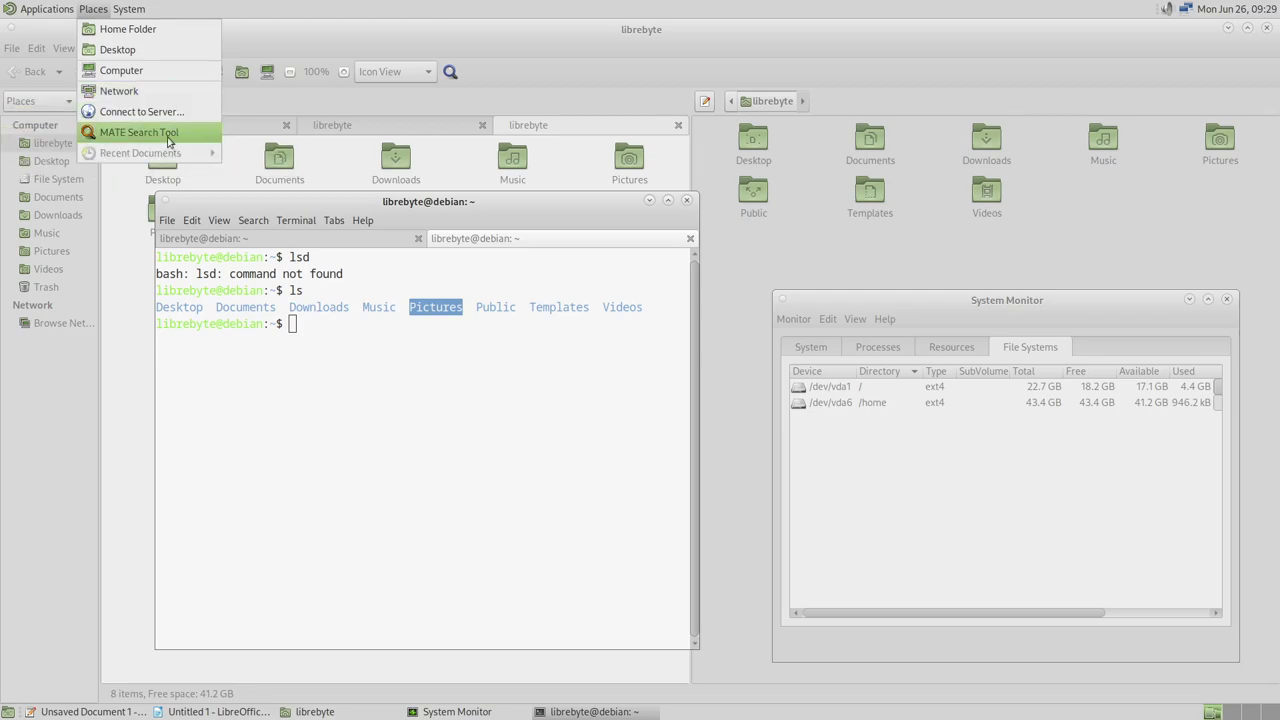
# Launch MATE Search Tool, expand more options, and browse the available criteria without adding any
pyautogui.click(168, 141)
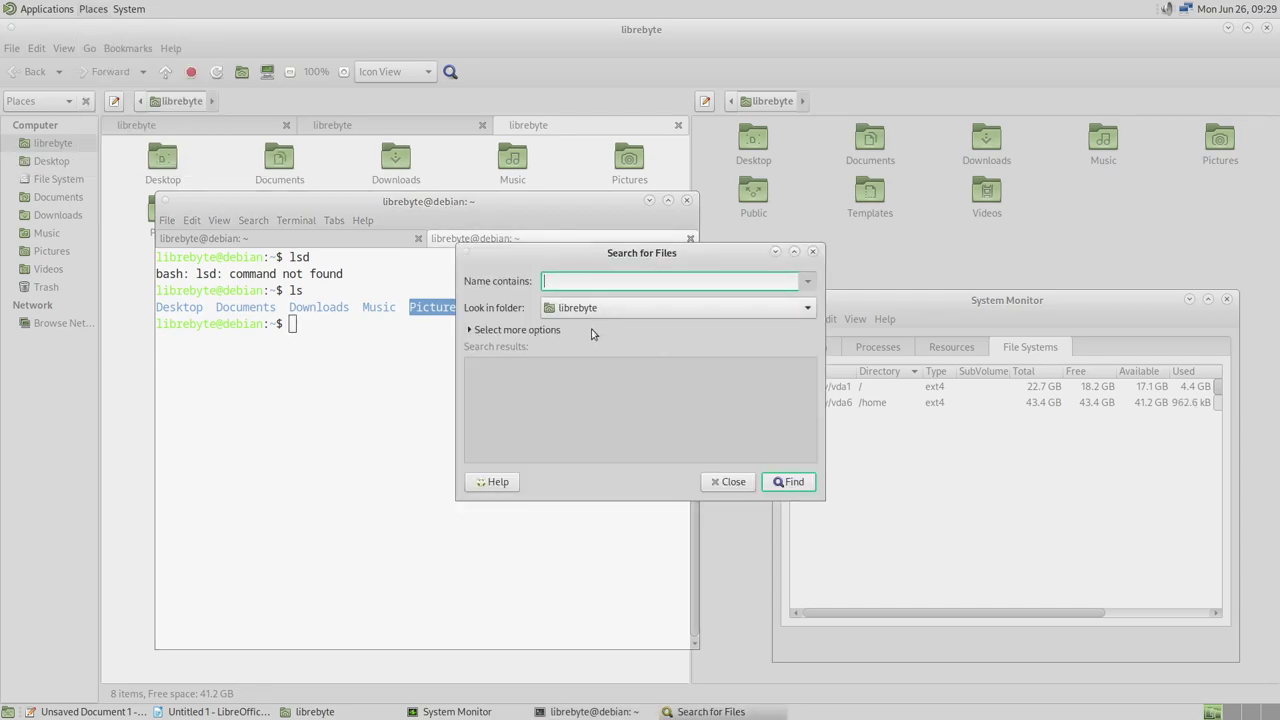
pyautogui.click(526, 334)
pyautogui.click(658, 380)
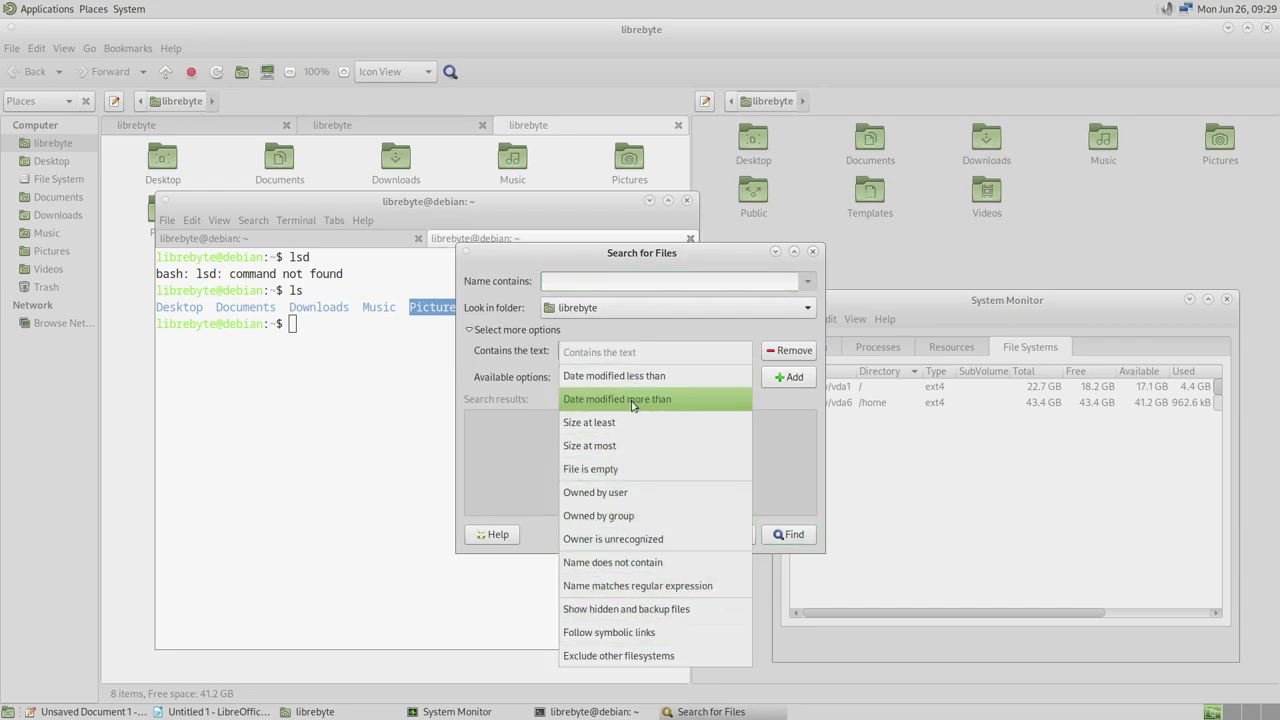
pyautogui.click(493, 392)
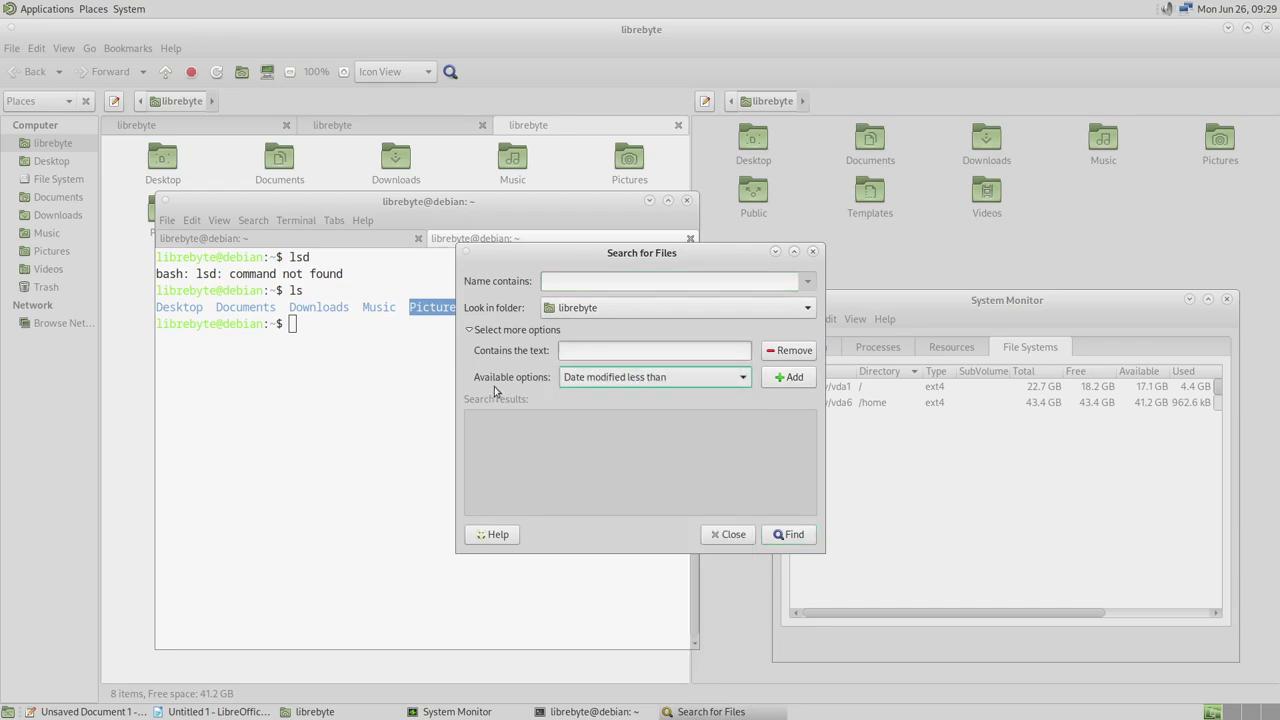
# Check the Look in folder list, keep the home folder, and close Search for Files
pyautogui.click(670, 305)
pyautogui.click(670, 303)
pyautogui.click(688, 312)
pyautogui.click(688, 310)
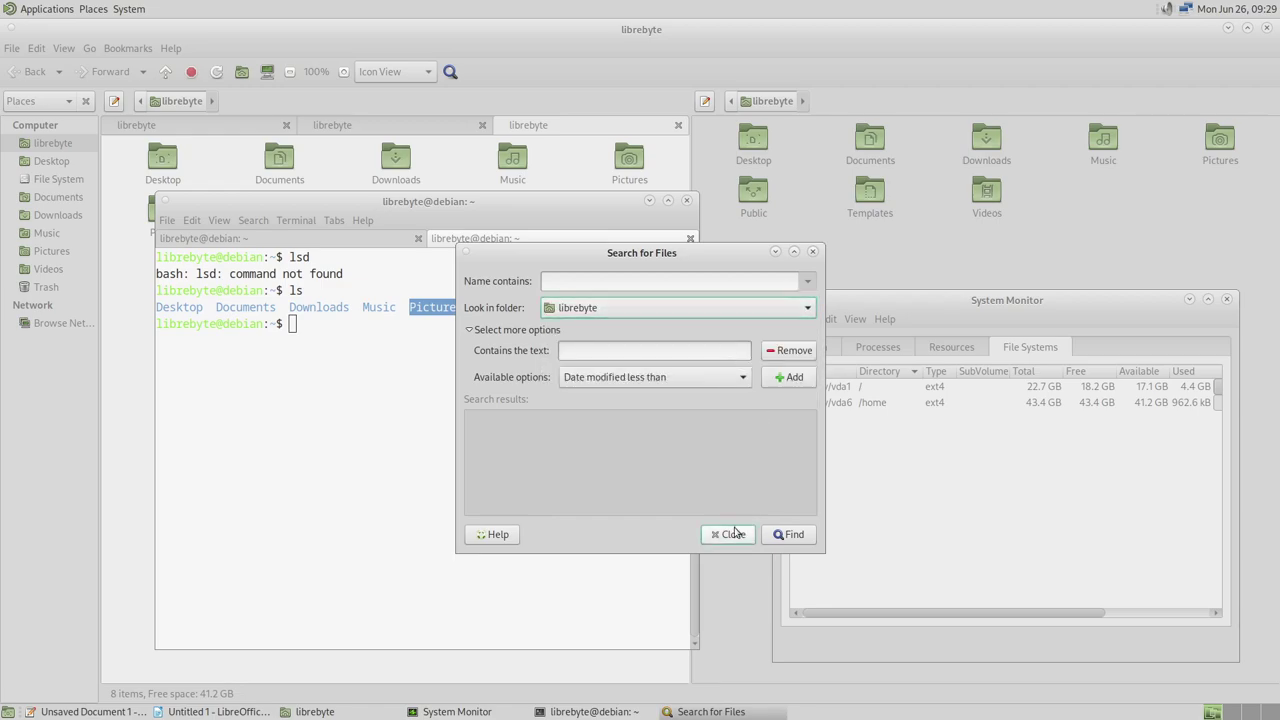
pyautogui.click(738, 534)
pyautogui.click(93, 10)
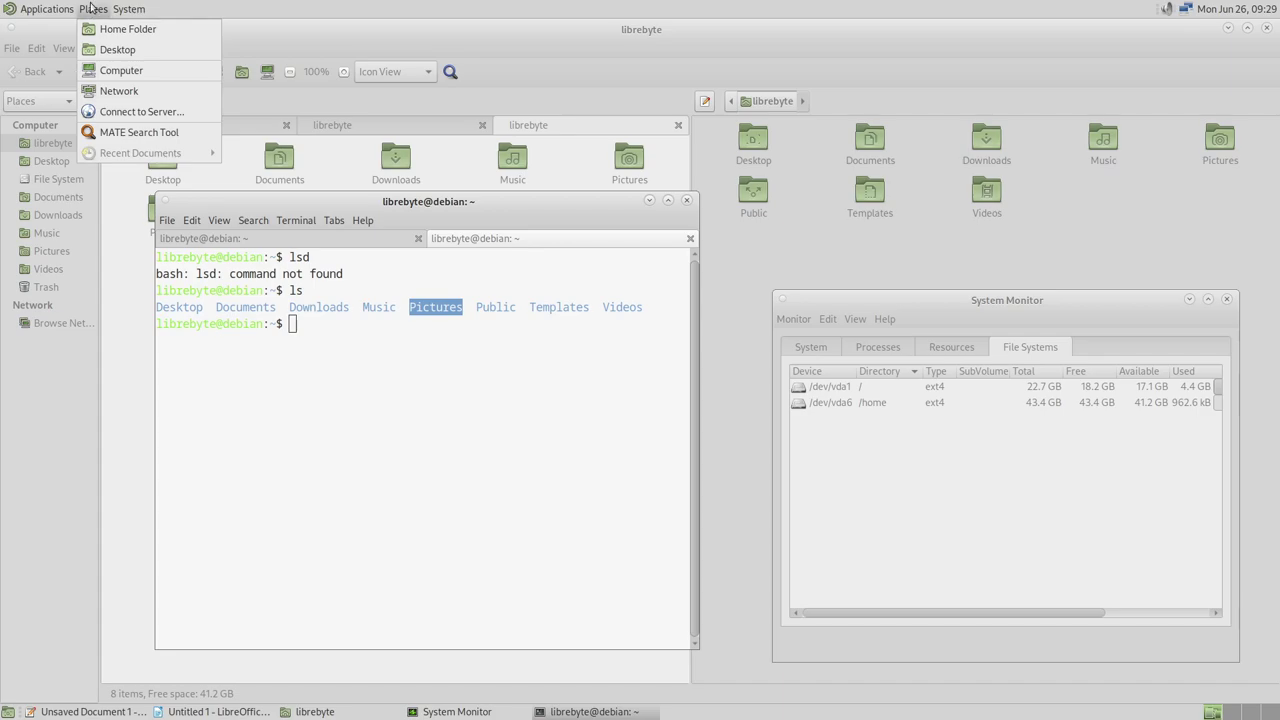
pyautogui.moveTo(128, 9)
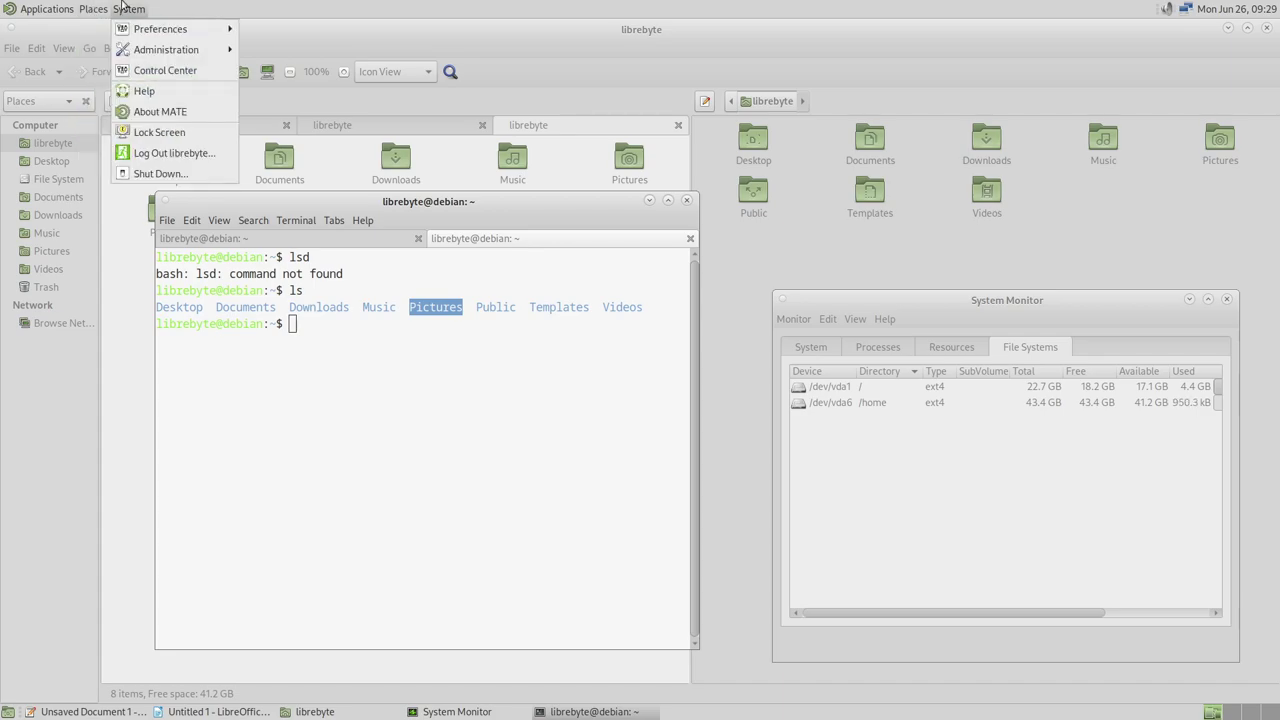
pyautogui.moveTo(168, 33)
pyautogui.moveTo(324, 24)
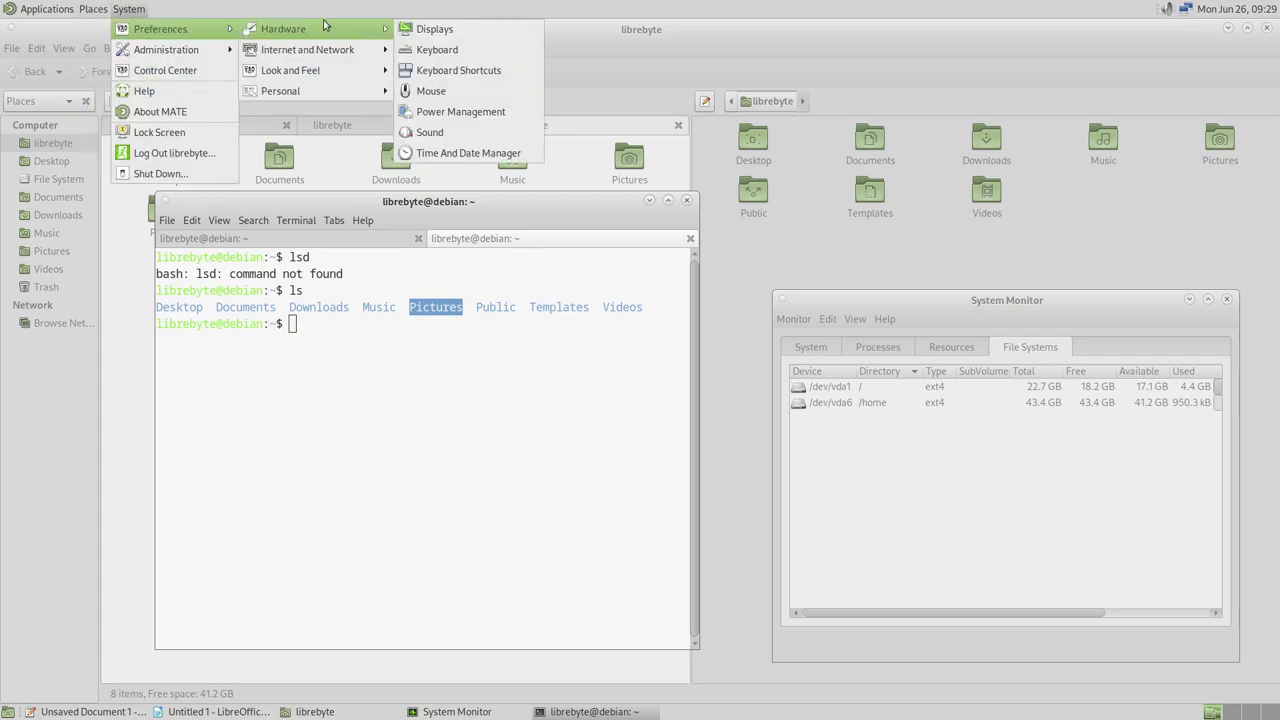
pyautogui.moveTo(341, 78)
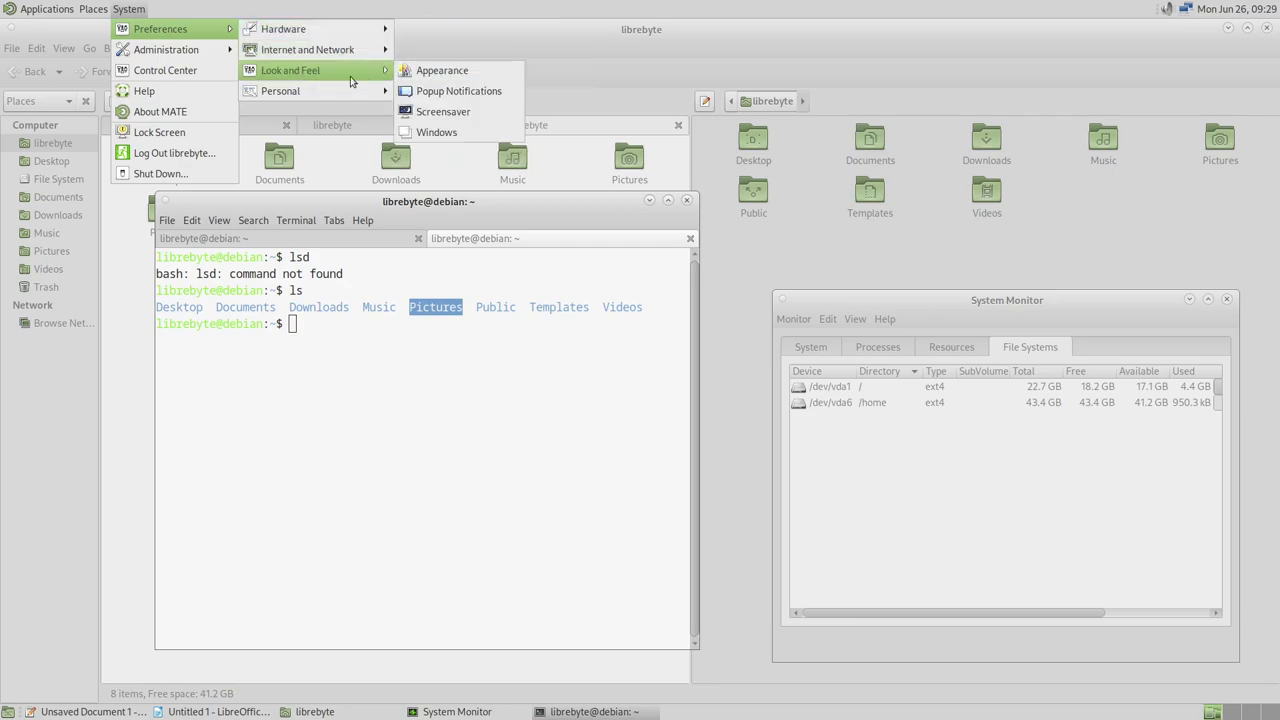
pyautogui.click(468, 76)
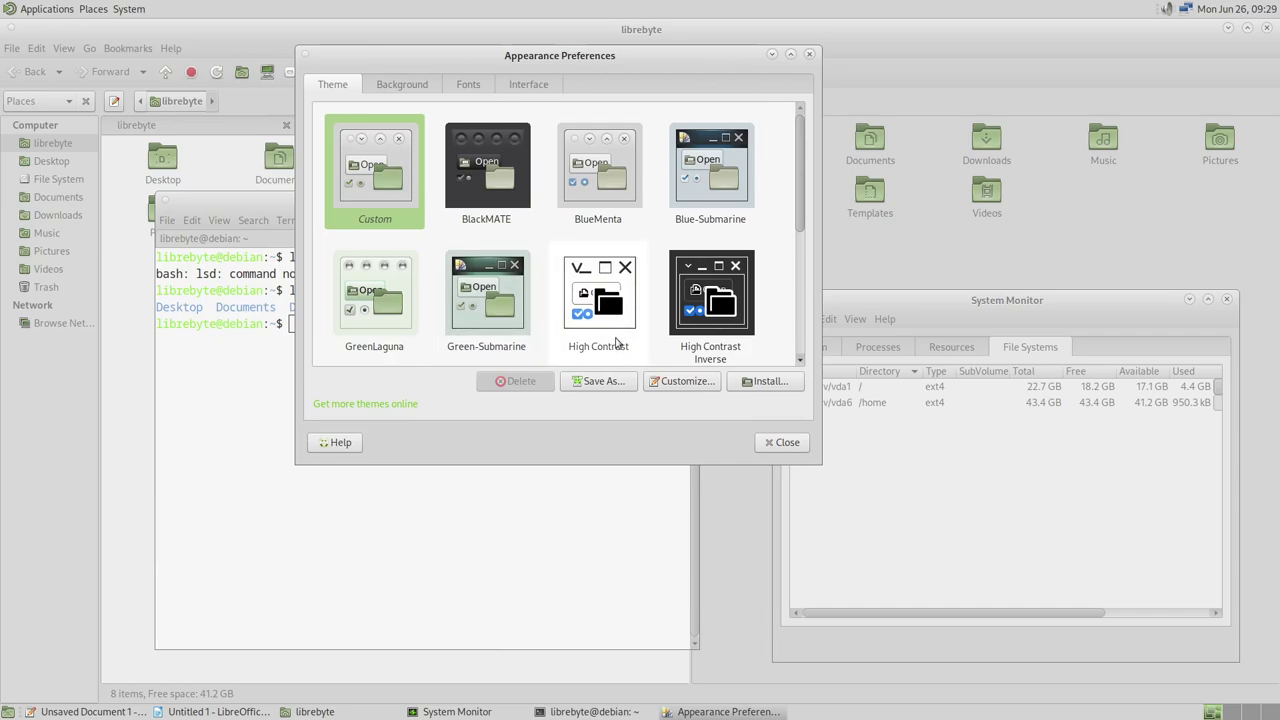
pyautogui.click(410, 85)
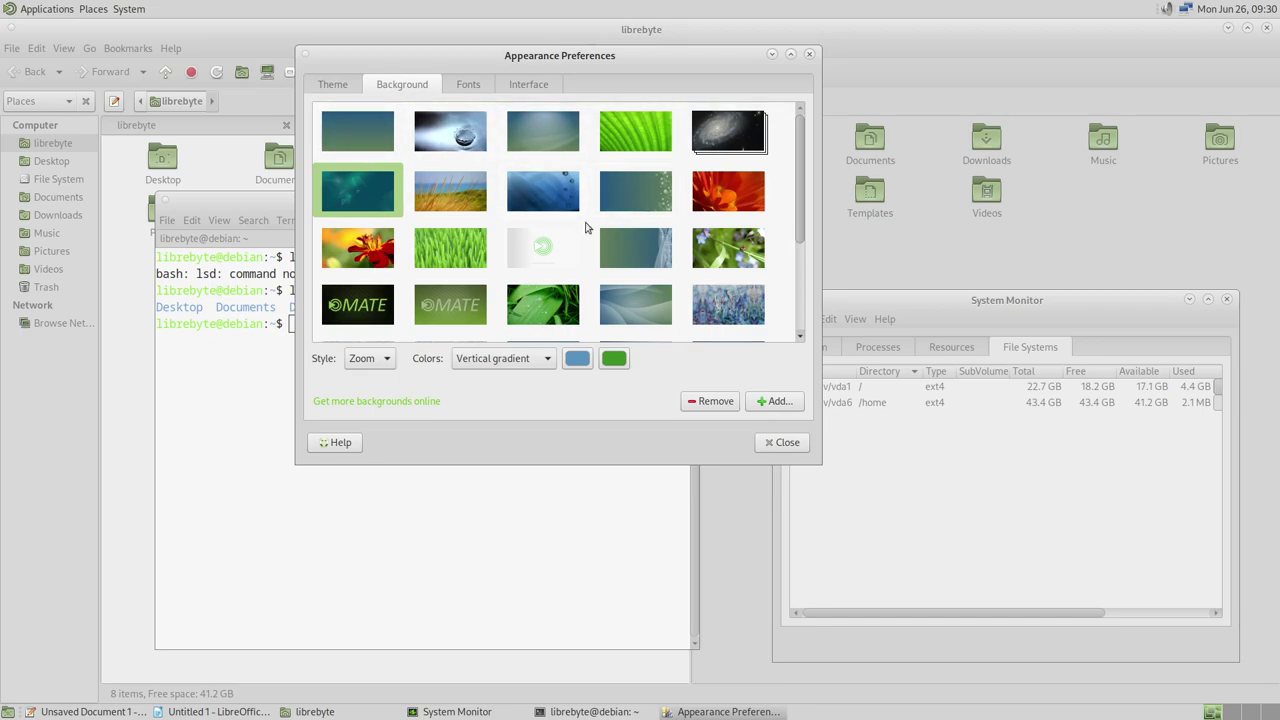
pyautogui.click(468, 88)
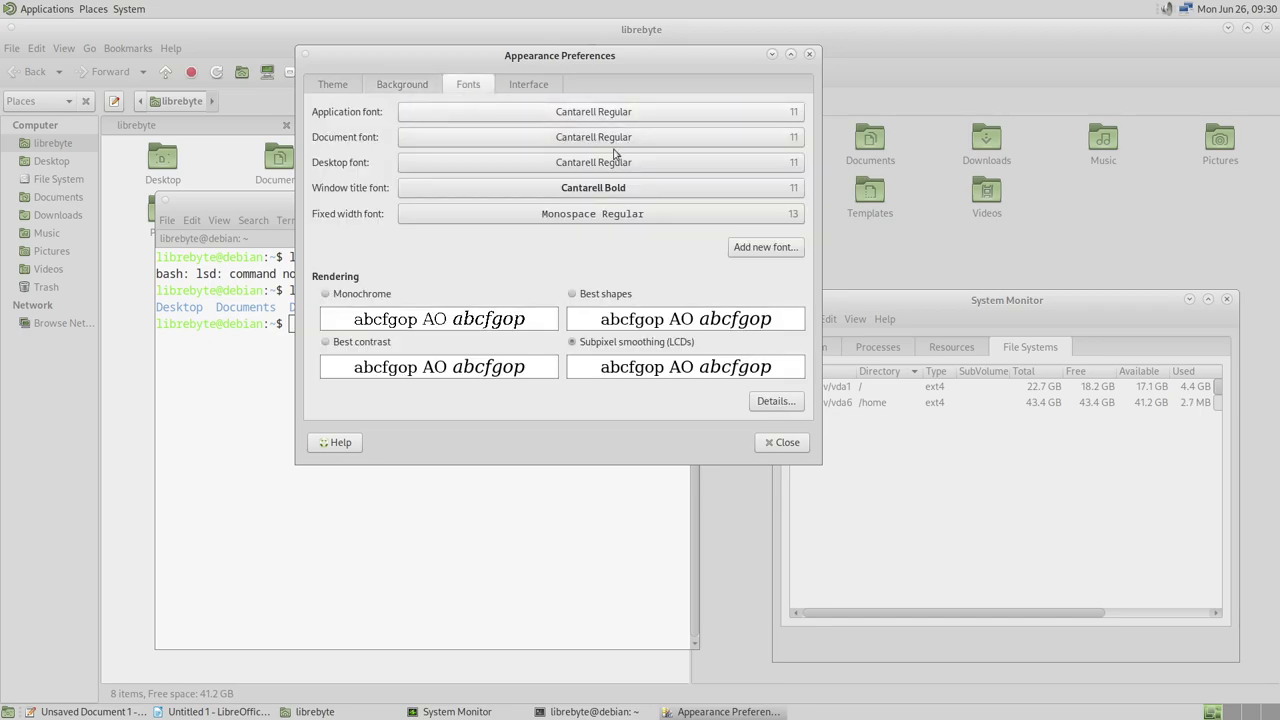
pyautogui.click(530, 90)
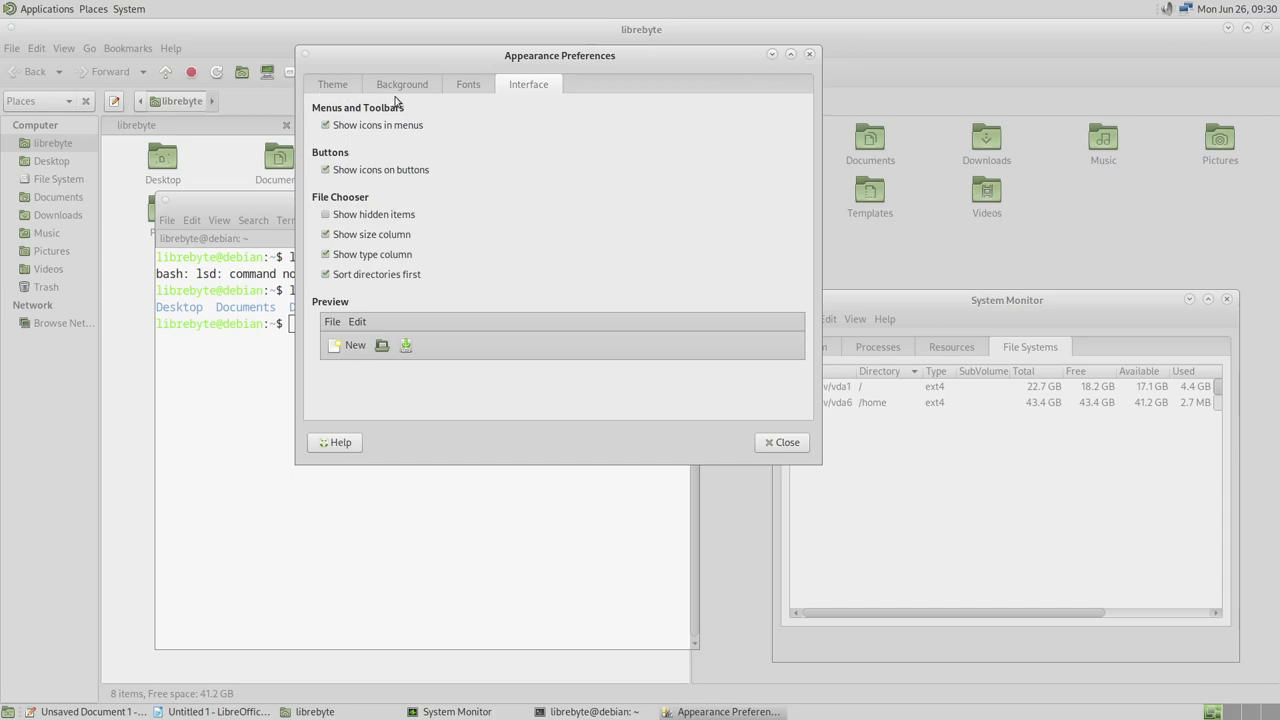
pyautogui.click(330, 87)
pyautogui.click(796, 444)
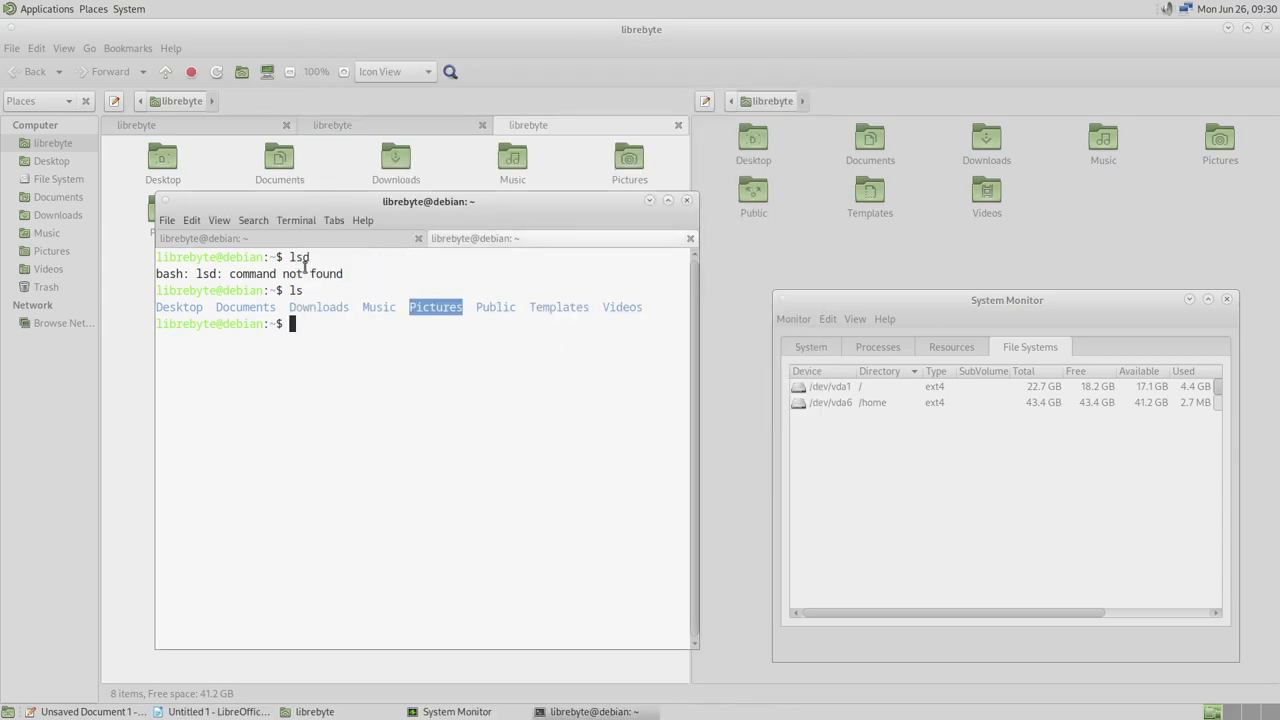
# Open Control Center from the System menu and drag its window higher up
pyautogui.click(93, 9)
pyautogui.moveTo(124, 10)
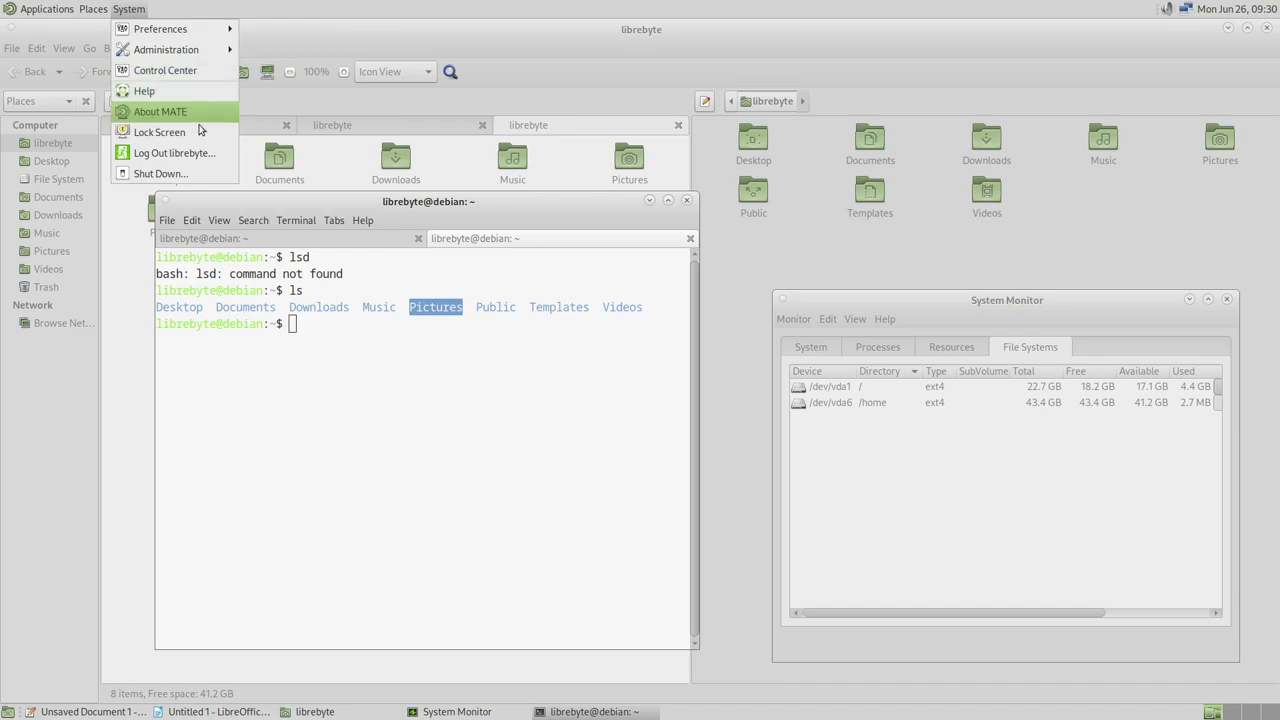
pyautogui.click(209, 74)
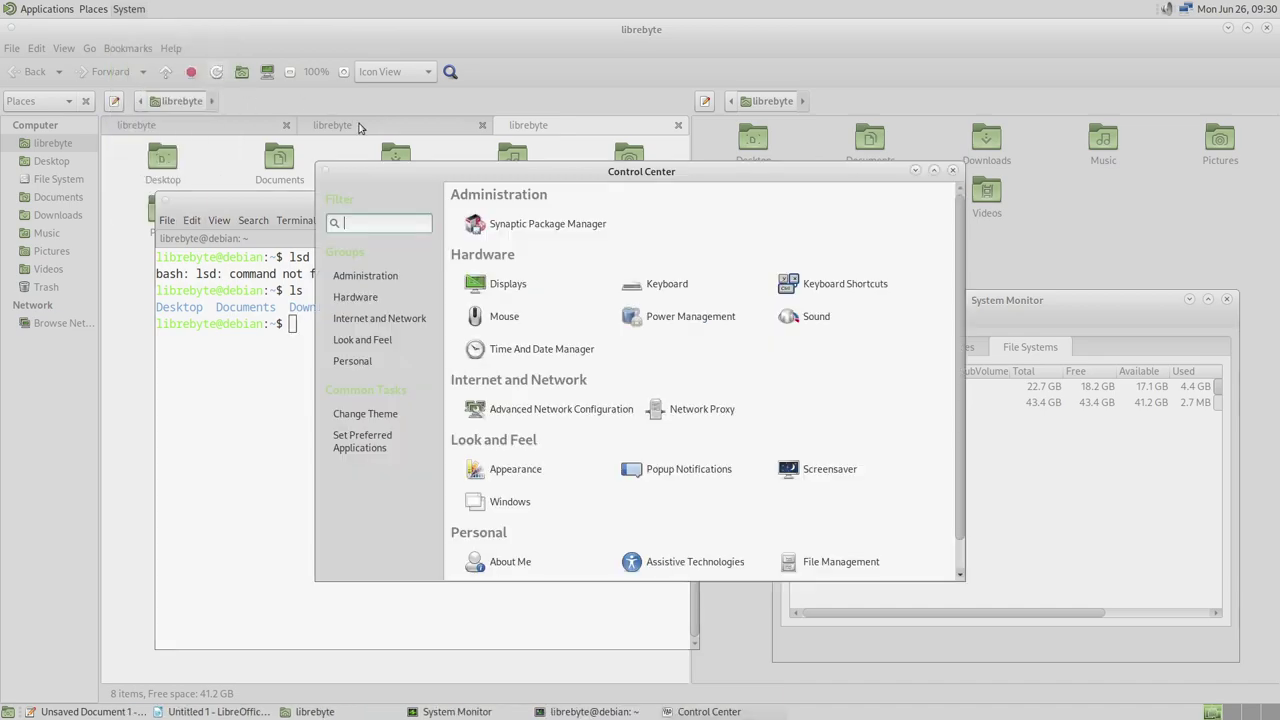
pyautogui.moveTo(727, 177); pyautogui.dragTo(727, 111)
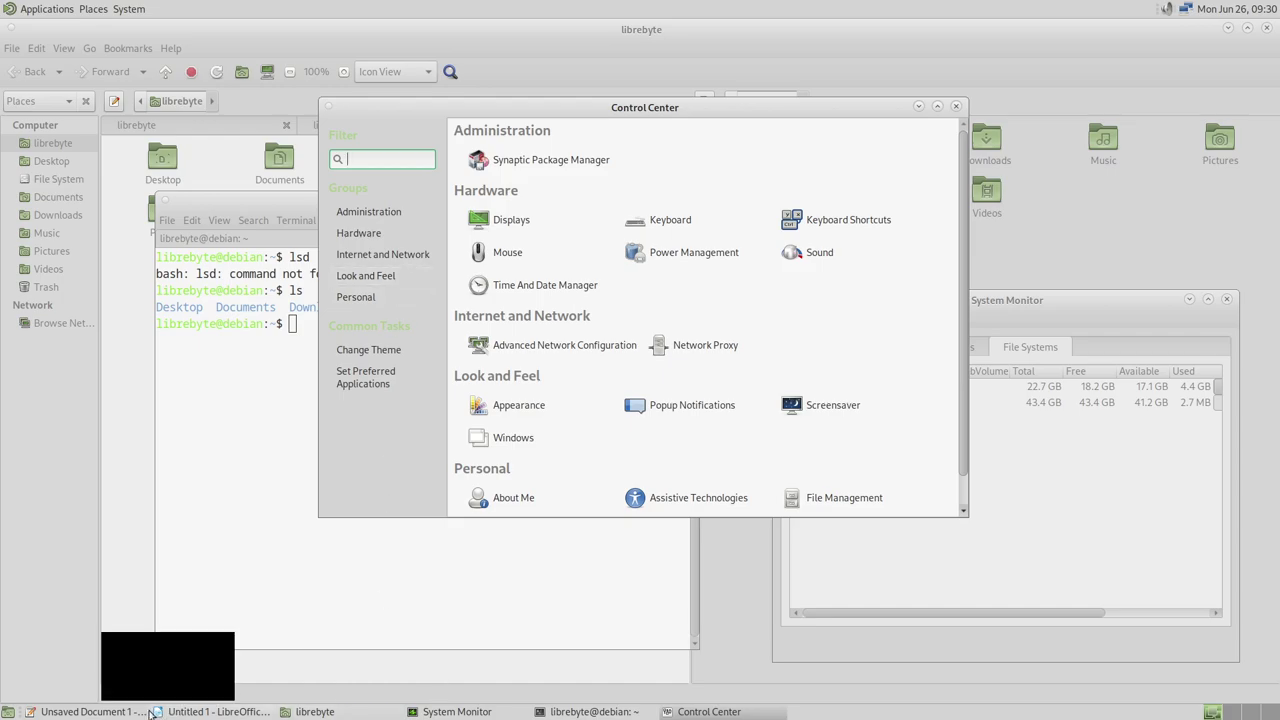
pyautogui.moveTo(770, 714)
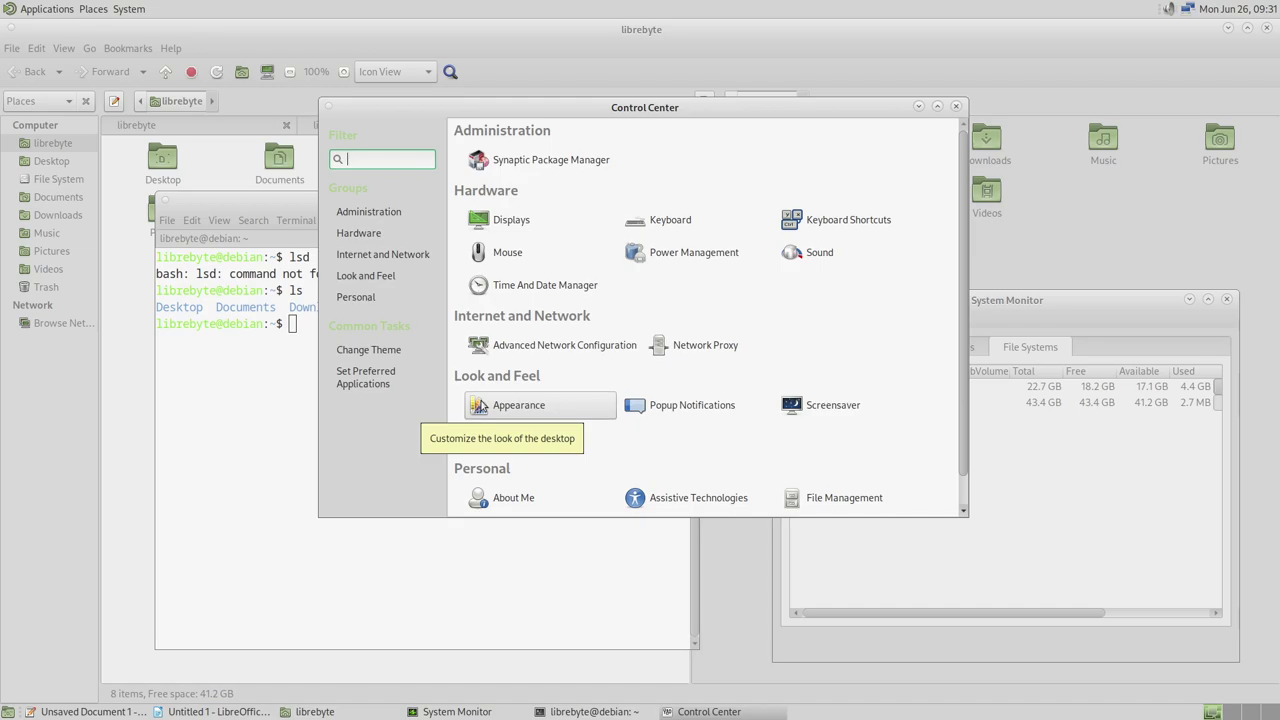
# Close Control Center, System Monitor, Terminal (confirming), Caja, Pluma and LibreOffice Writer
pyautogui.click(957, 107)
pyautogui.click(1227, 299)
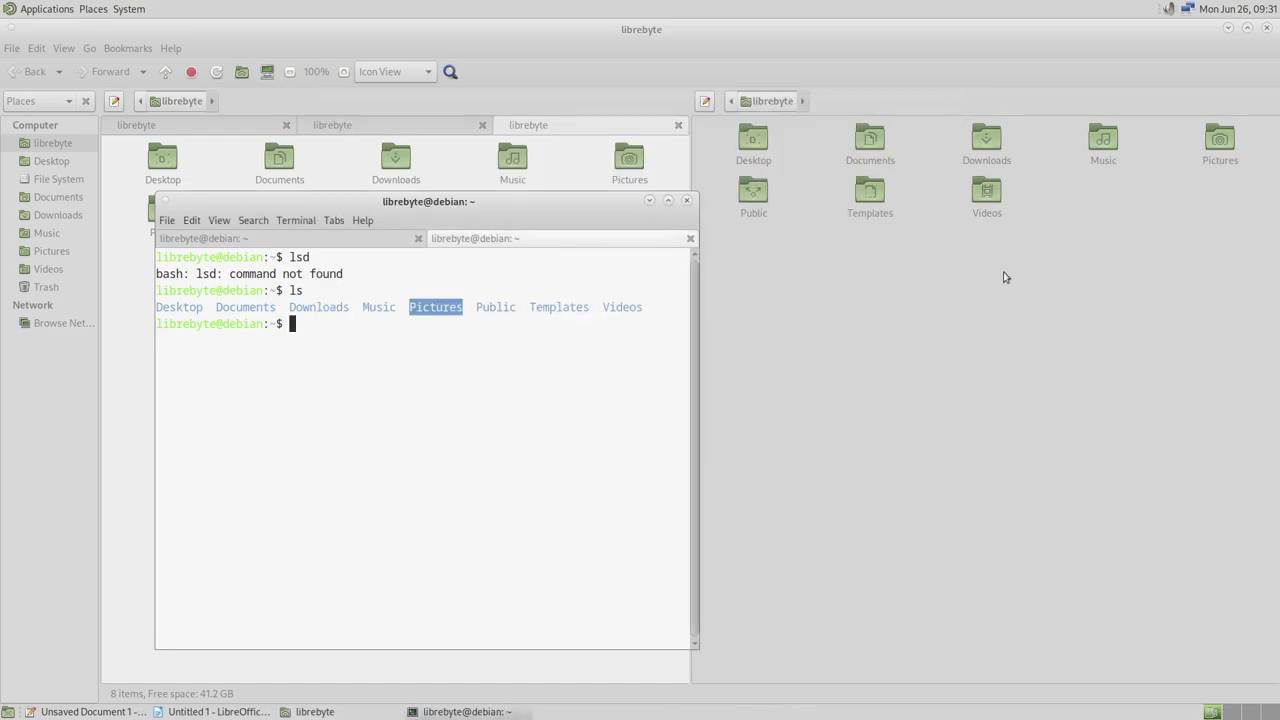
pyautogui.click(686, 200)
pyautogui.click(485, 480)
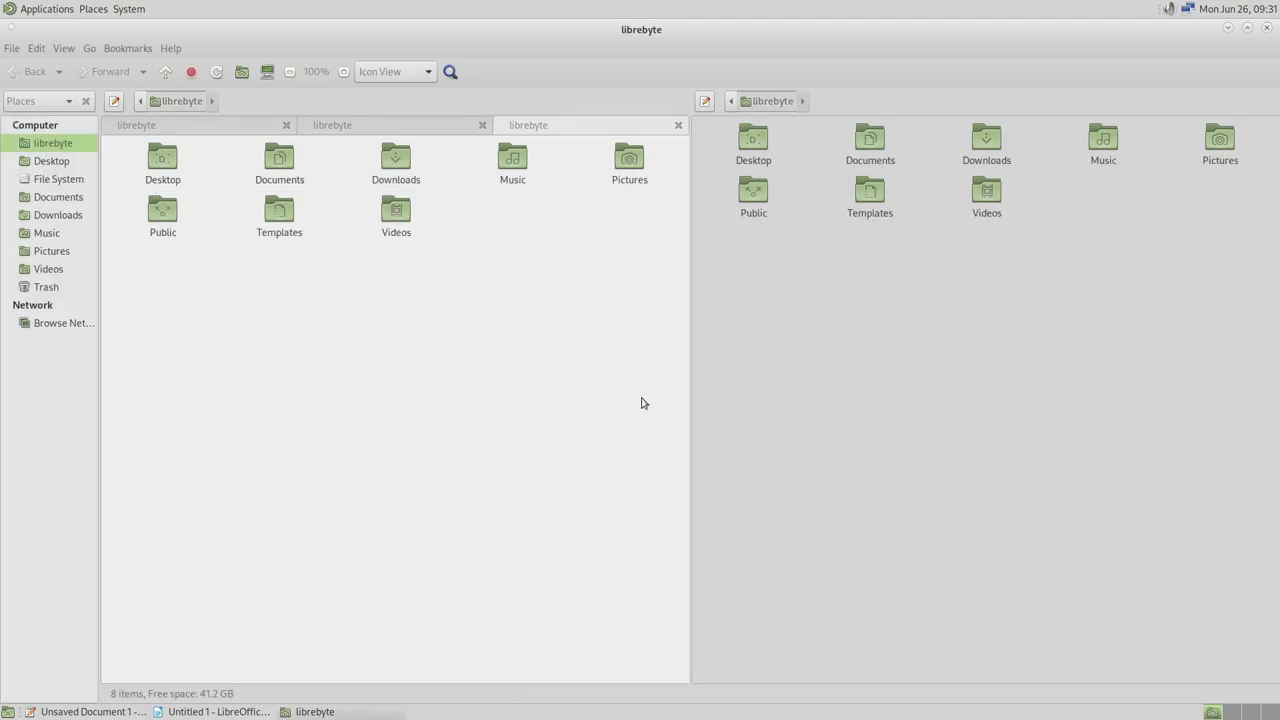
pyautogui.click(1267, 28)
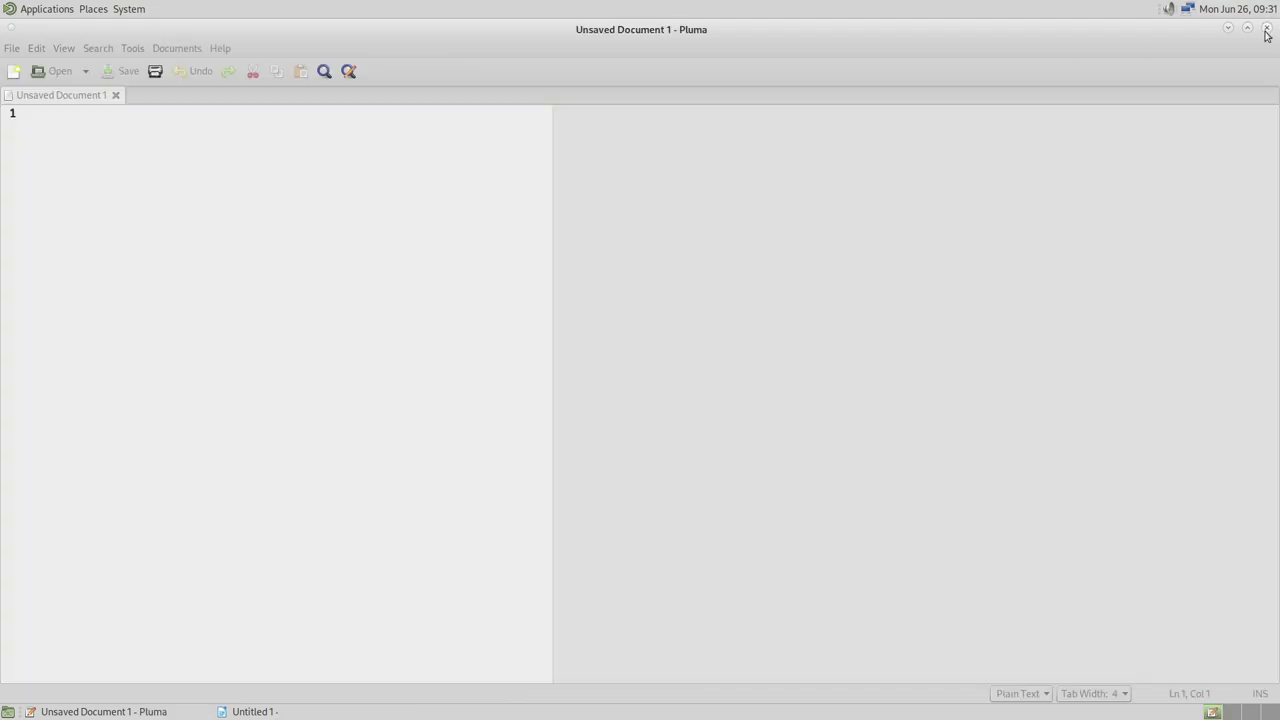
pyautogui.click(1267, 28)
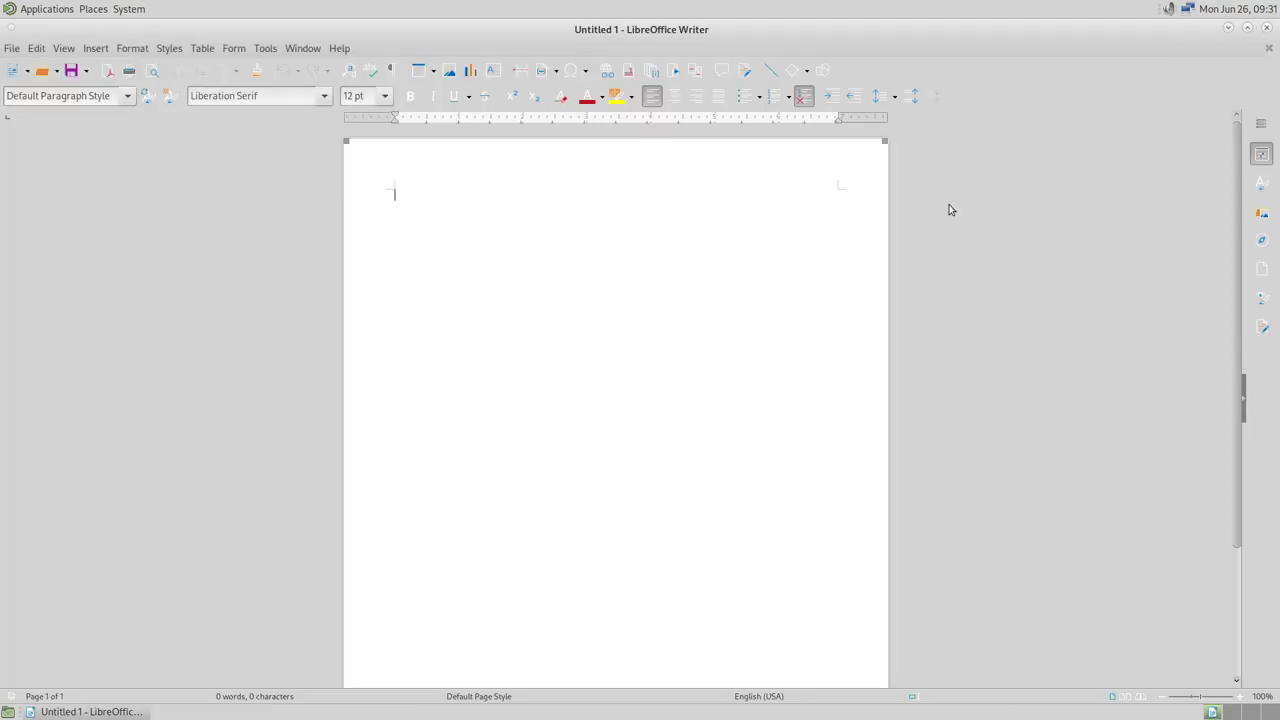
pyautogui.click(1267, 28)
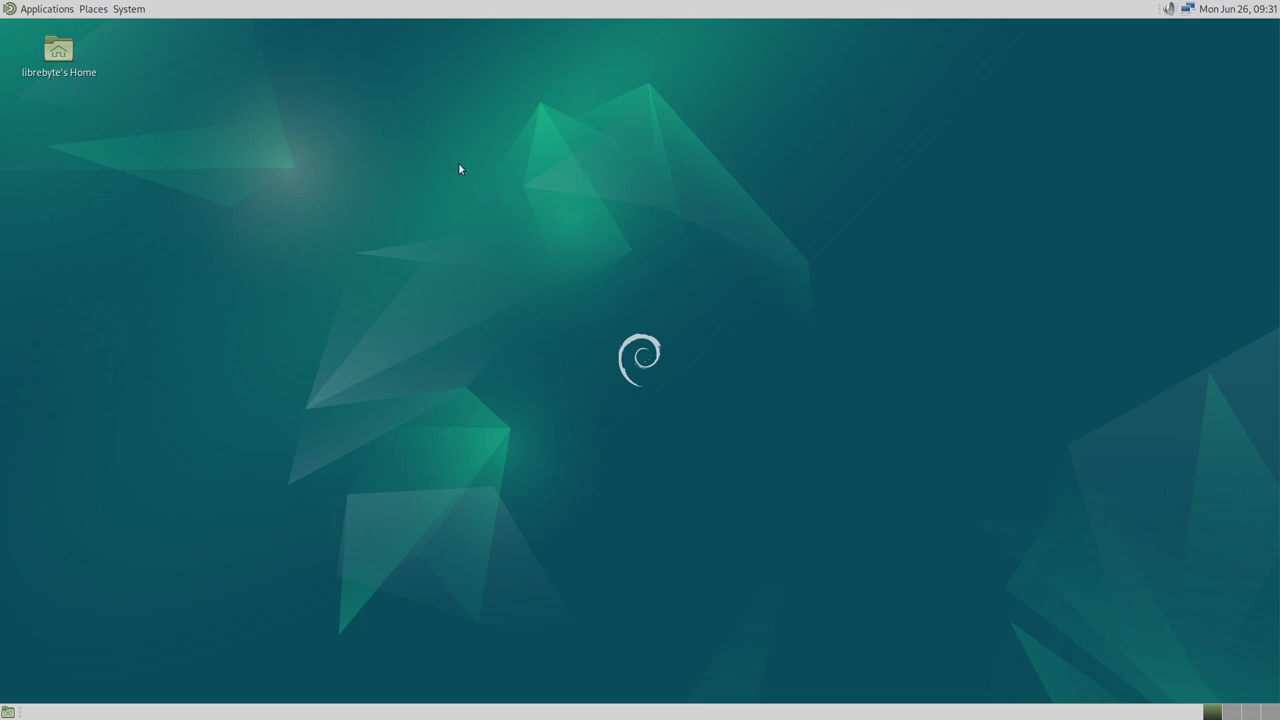
# Choose Shut Down… from the System menu to get the shutdown countdown prompt
pyautogui.click(138, 12)
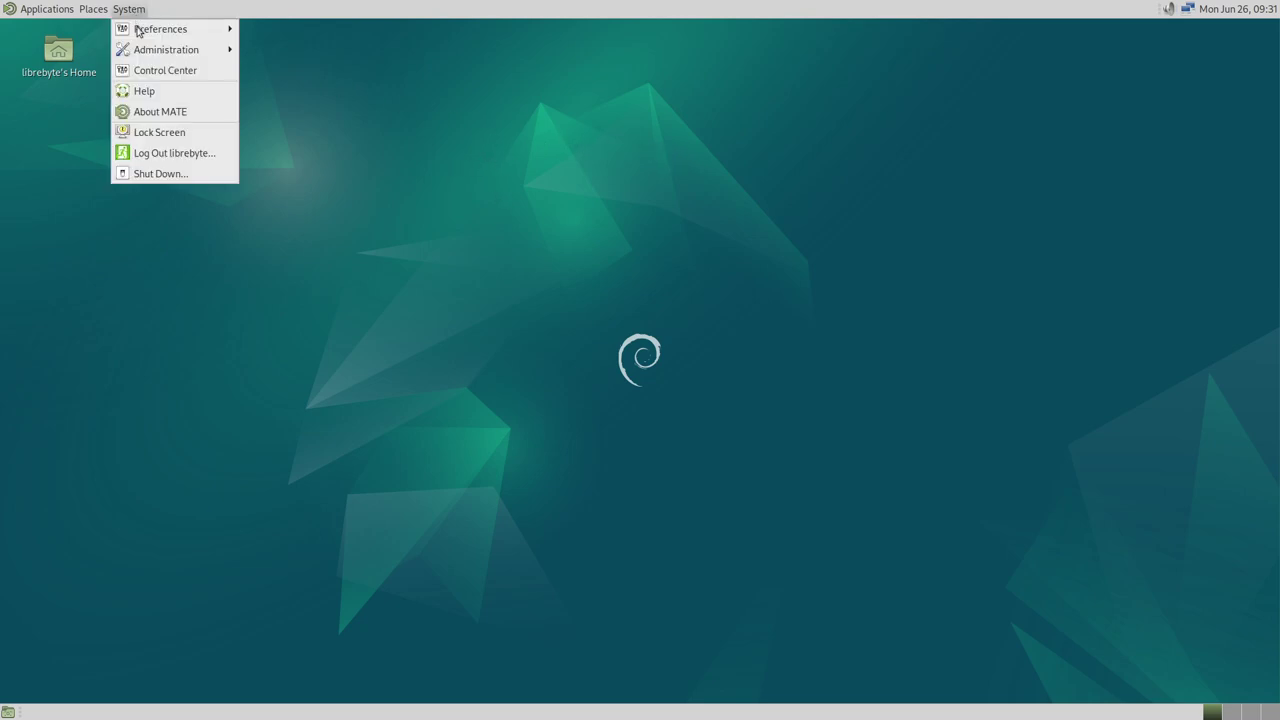
pyautogui.click(196, 173)
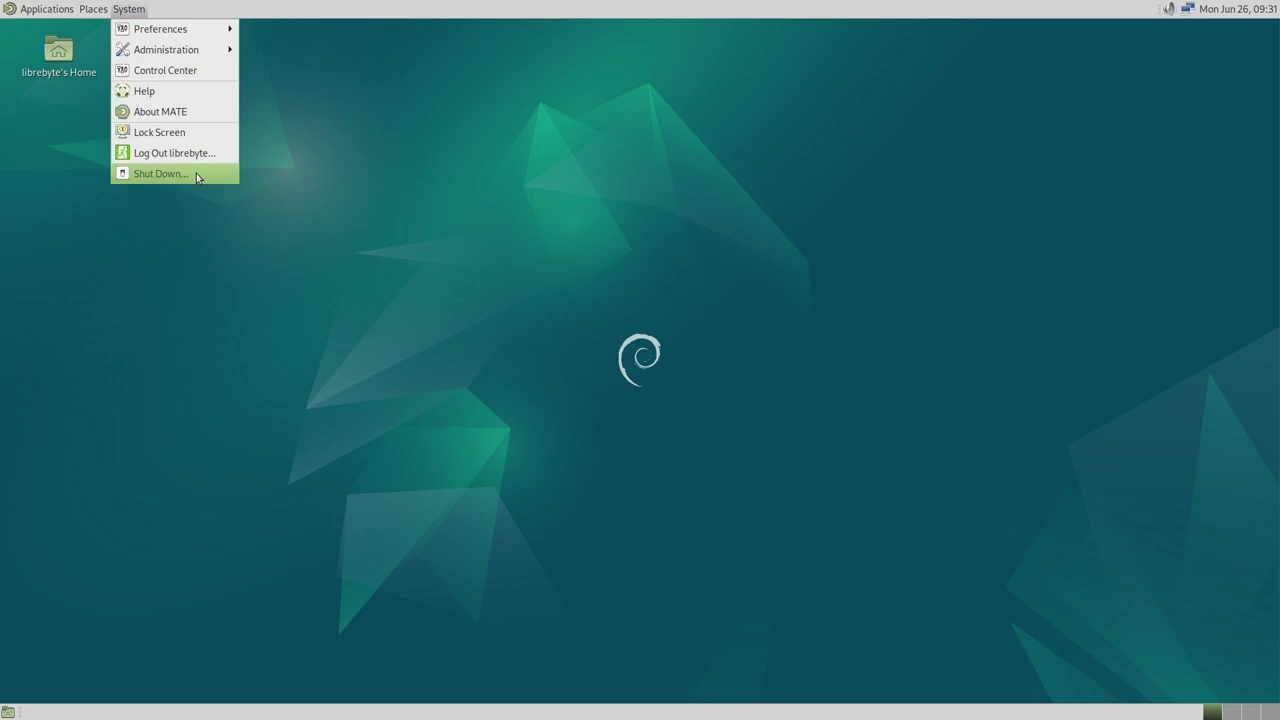